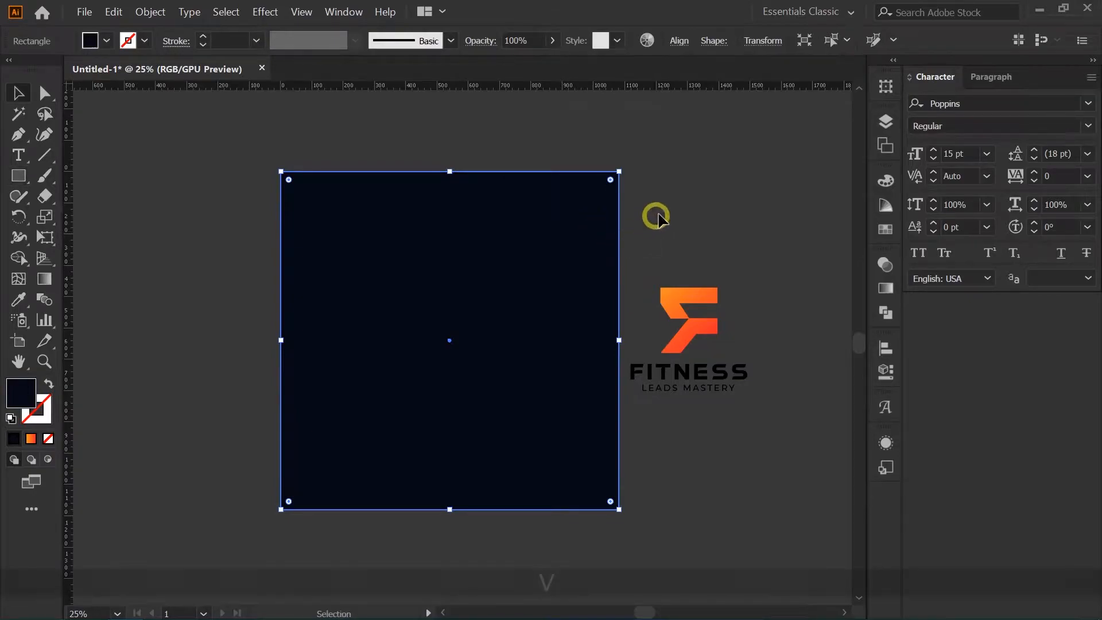
Move the logo slightly away from the dark background square and lock the square
drag(687, 298, 695, 300)
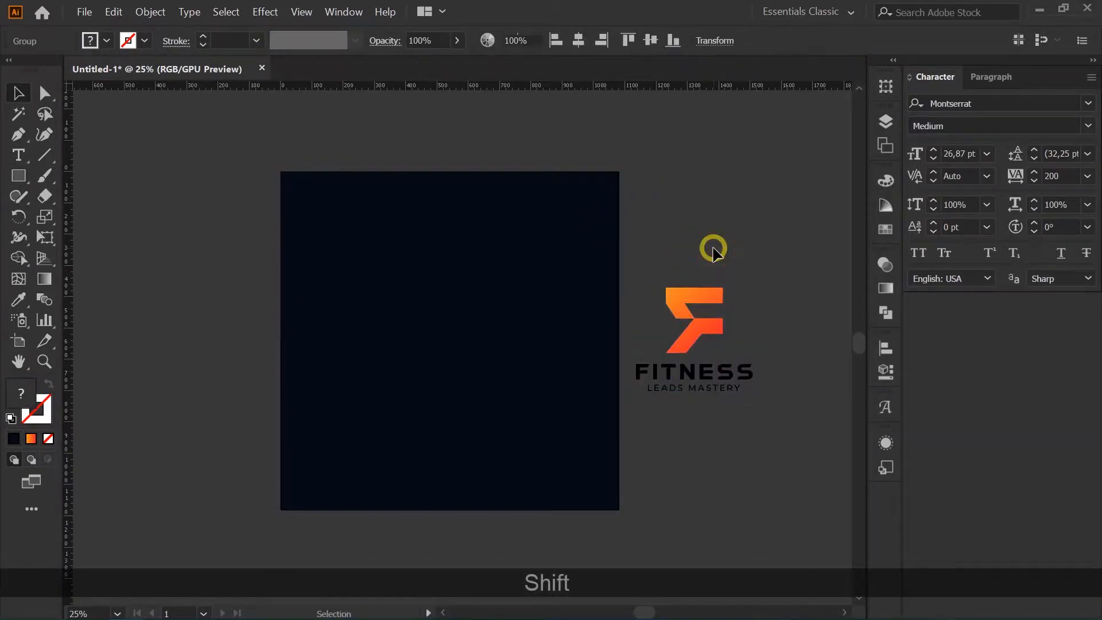
shift+click(682, 373)
click(582, 277)
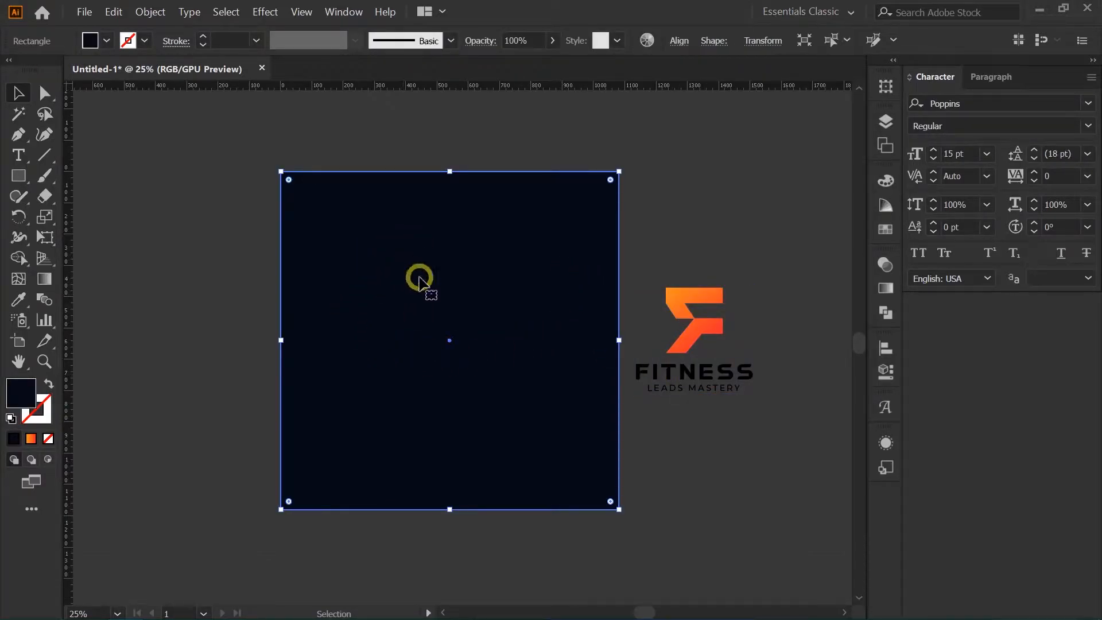
click(151, 11)
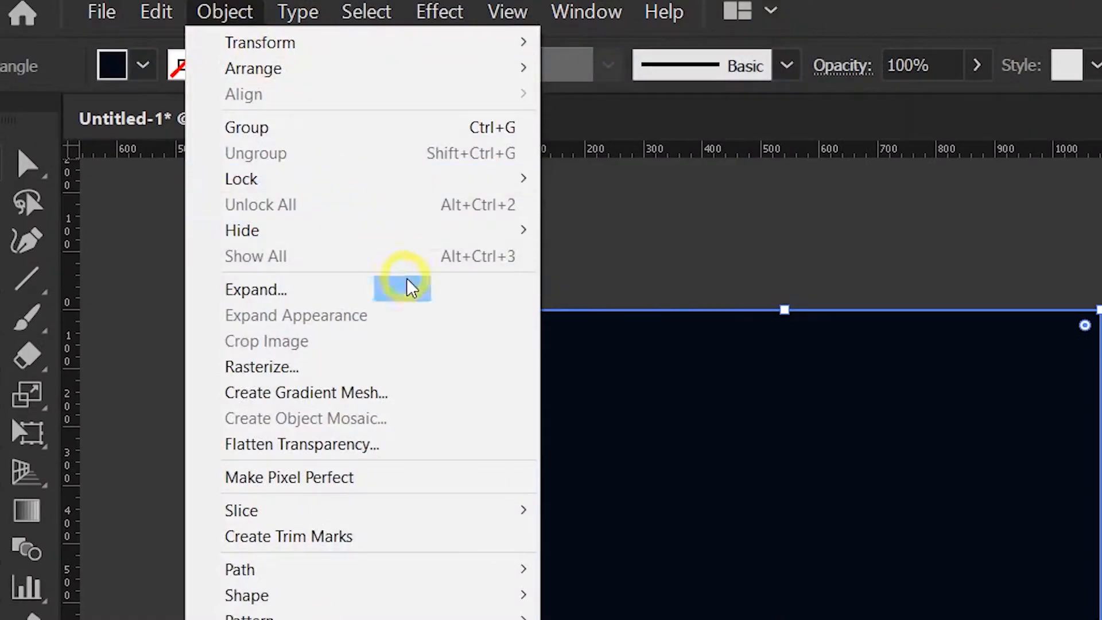
mouse_move(463, 235)
mouse_move(508, 177)
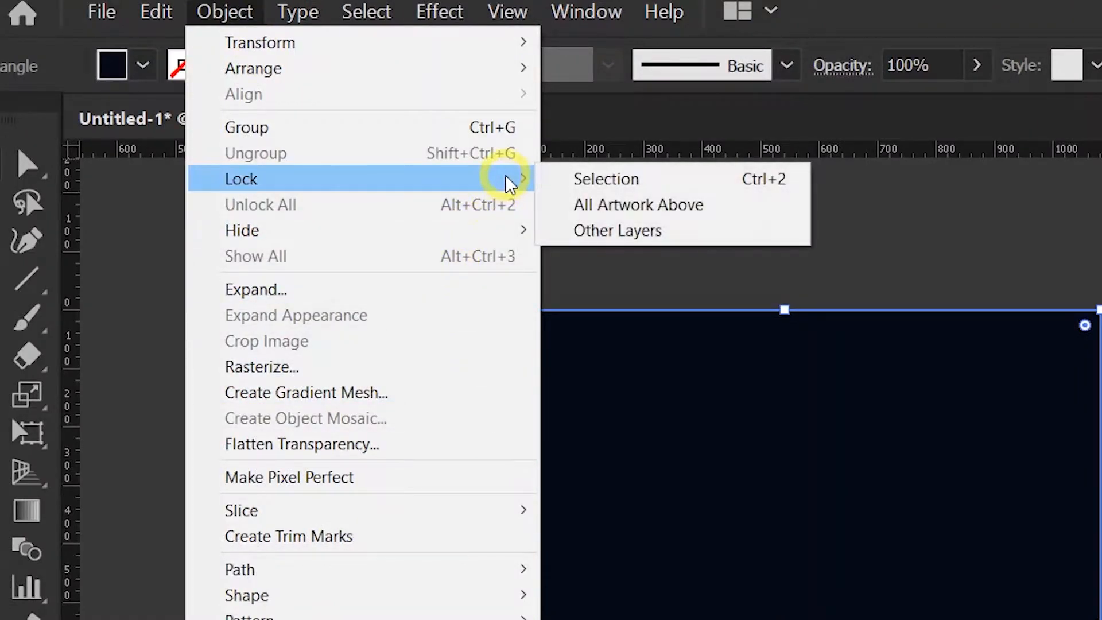
click(684, 183)
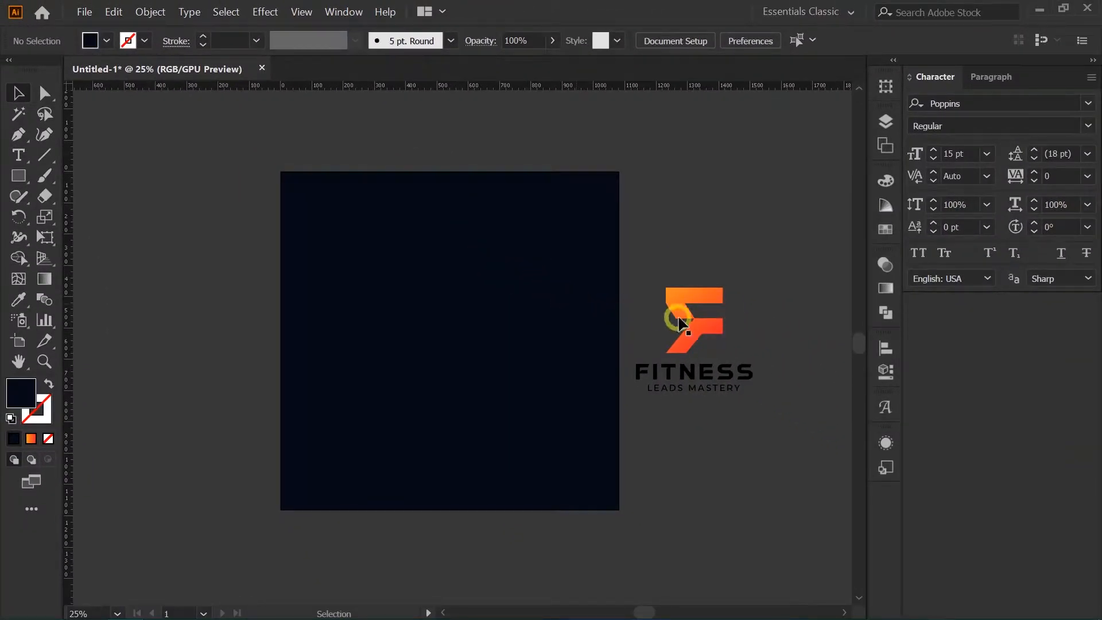
Ungroup the logo beside the artboard and bring all its parts to the front
click(691, 314)
right_click(691, 313)
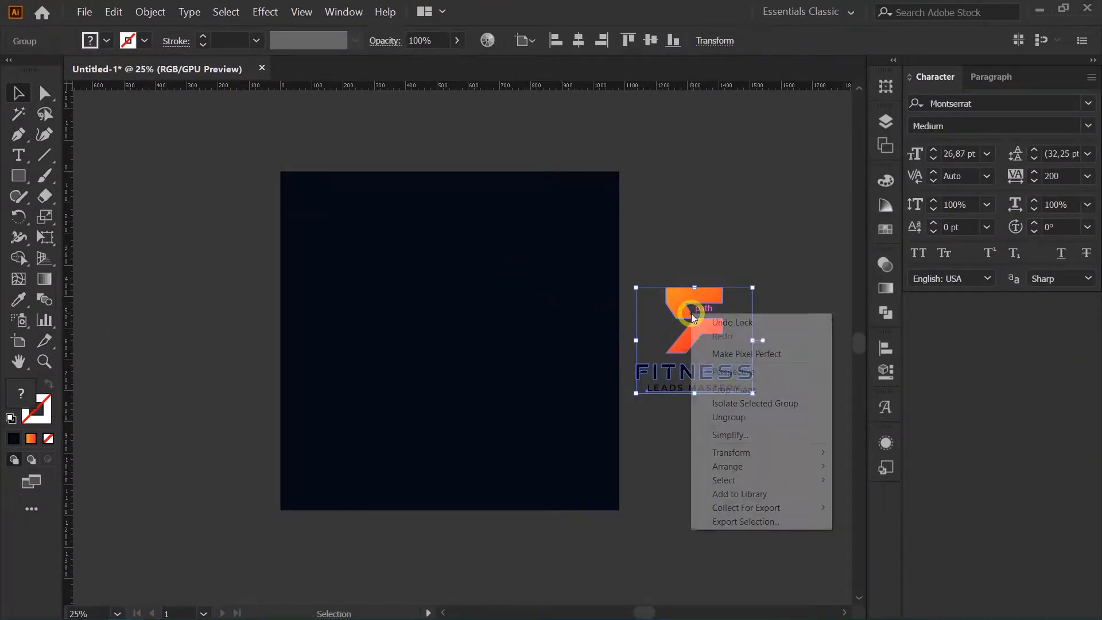
click(757, 423)
click(696, 248)
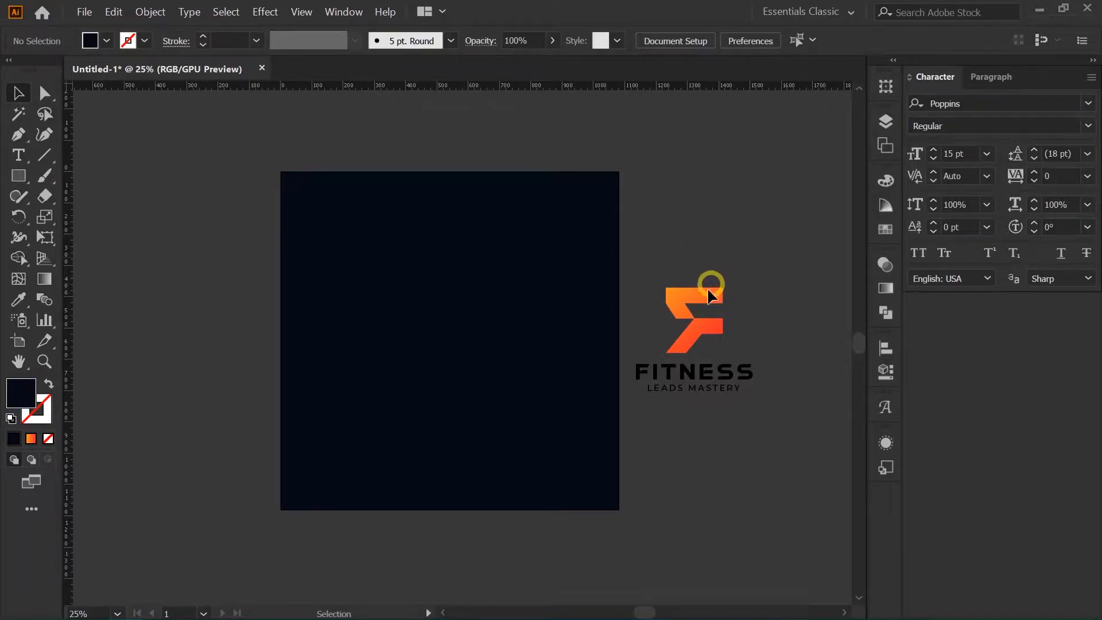
drag(671, 396, 672, 396)
key(ctrl+shift+bracketright)
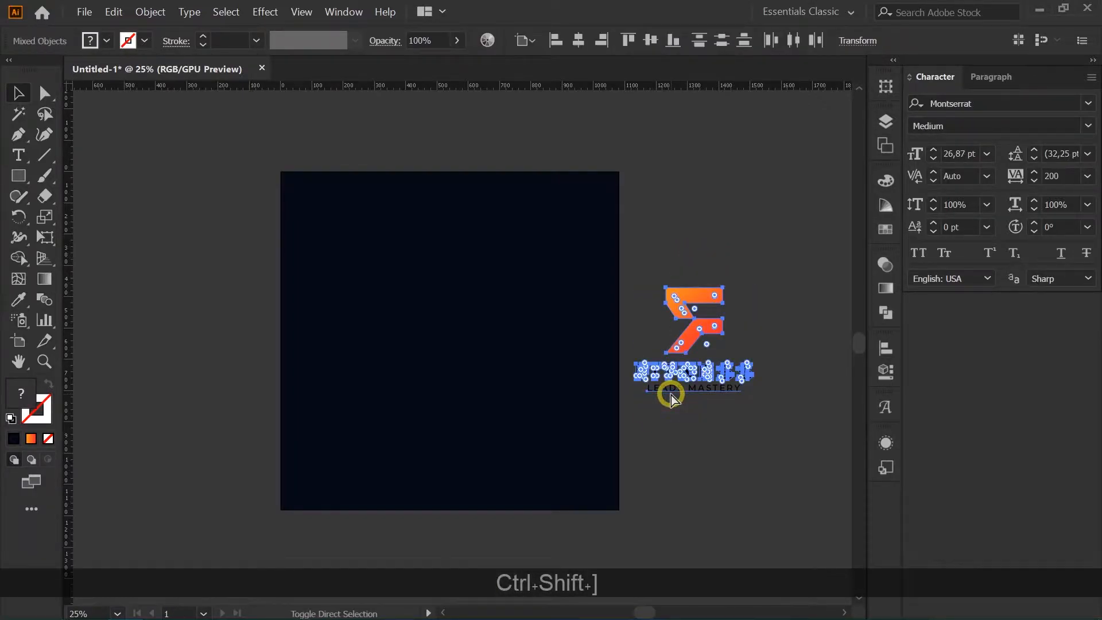
click(678, 244)
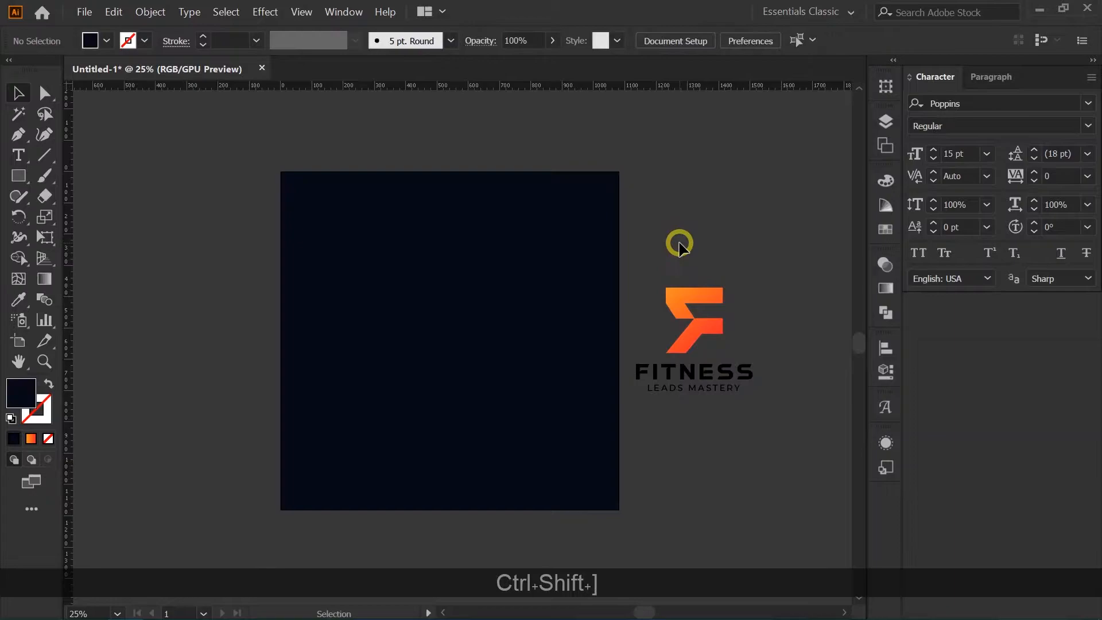
Place a copy of the orange logo mark in the middle of the dark square and give it a solid medium-grey fill
drag(681, 303, 425, 320)
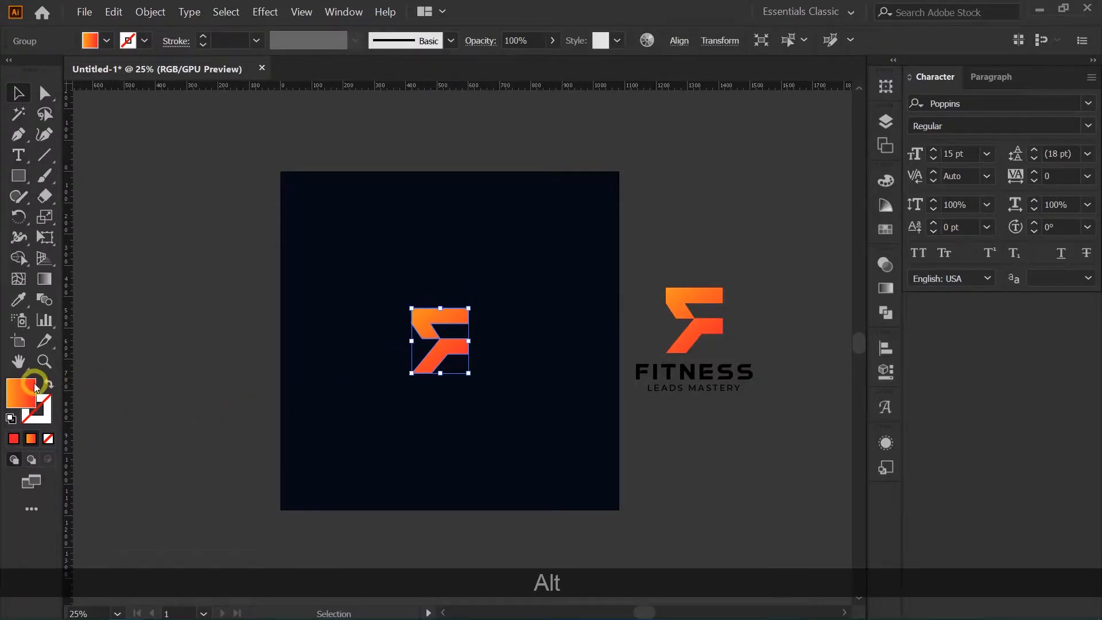
click(13, 439)
click(22, 395)
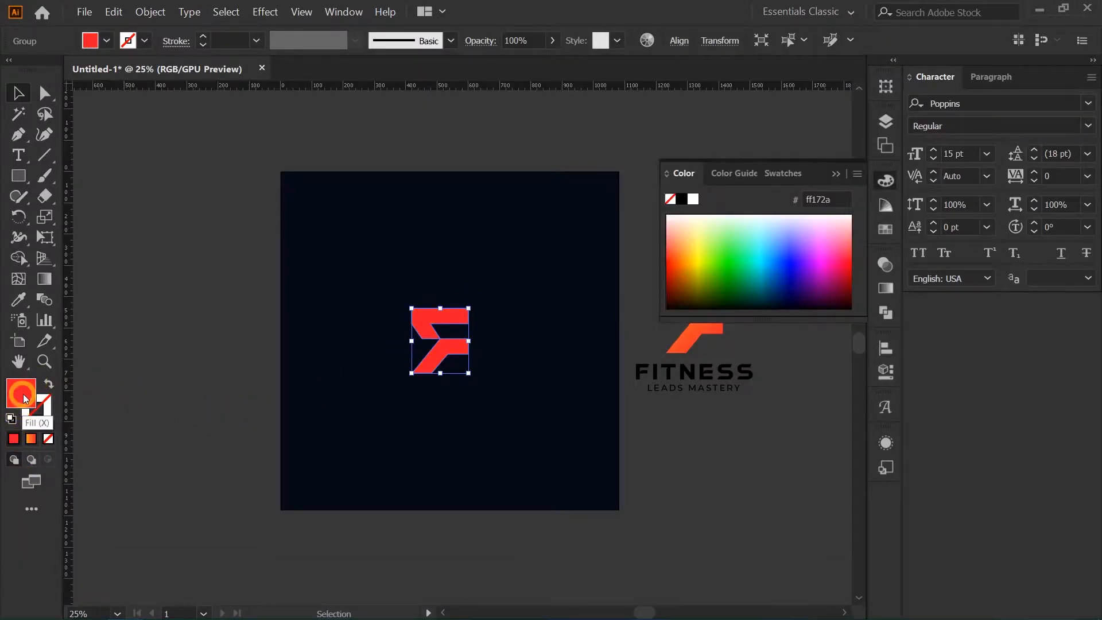
double_click(22, 395)
drag(209, 365, 192, 327)
click(602, 233)
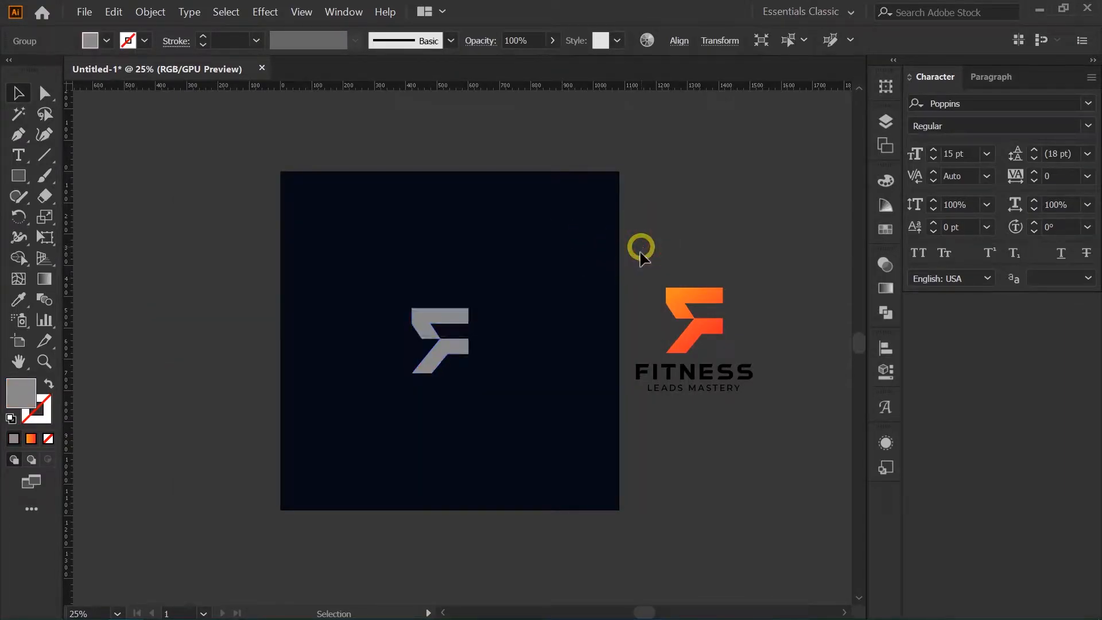
click(641, 248)
Draw a square from the centre of the grey mark outward, leaving a margin around the mark on all sides
scroll(442, 328, up, 2)
drag(440, 364, 447, 361)
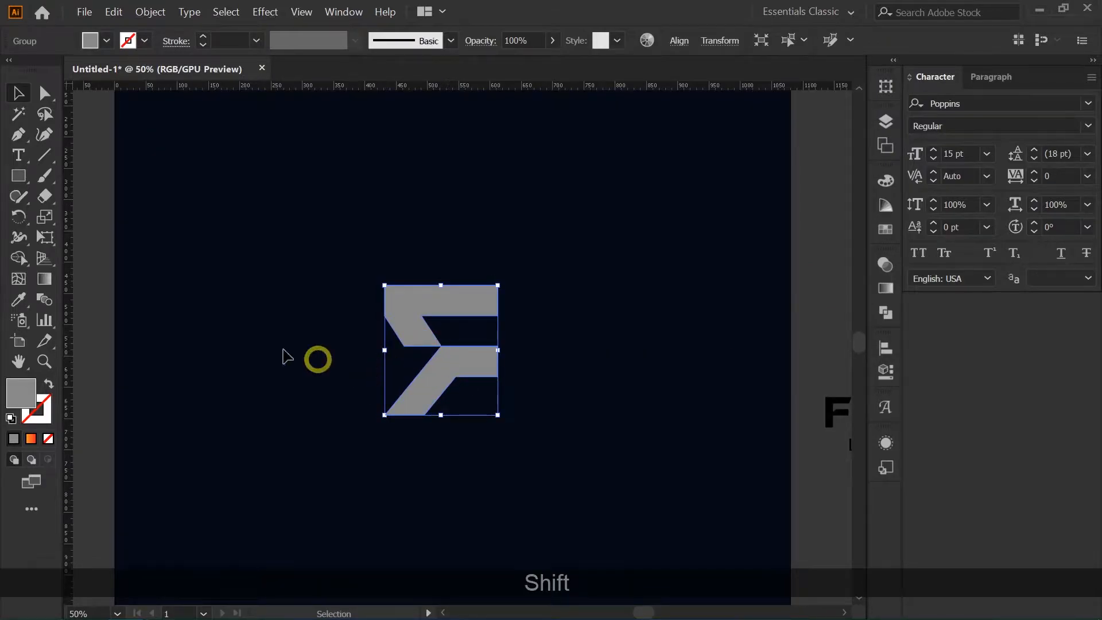
click(18, 175)
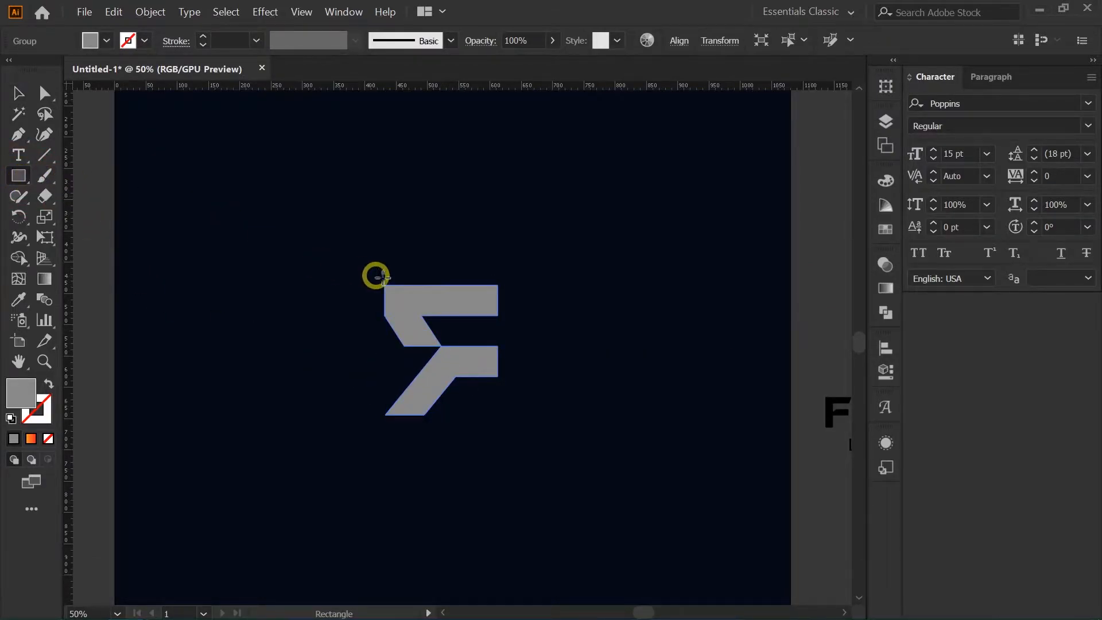
drag(441, 343, 555, 408)
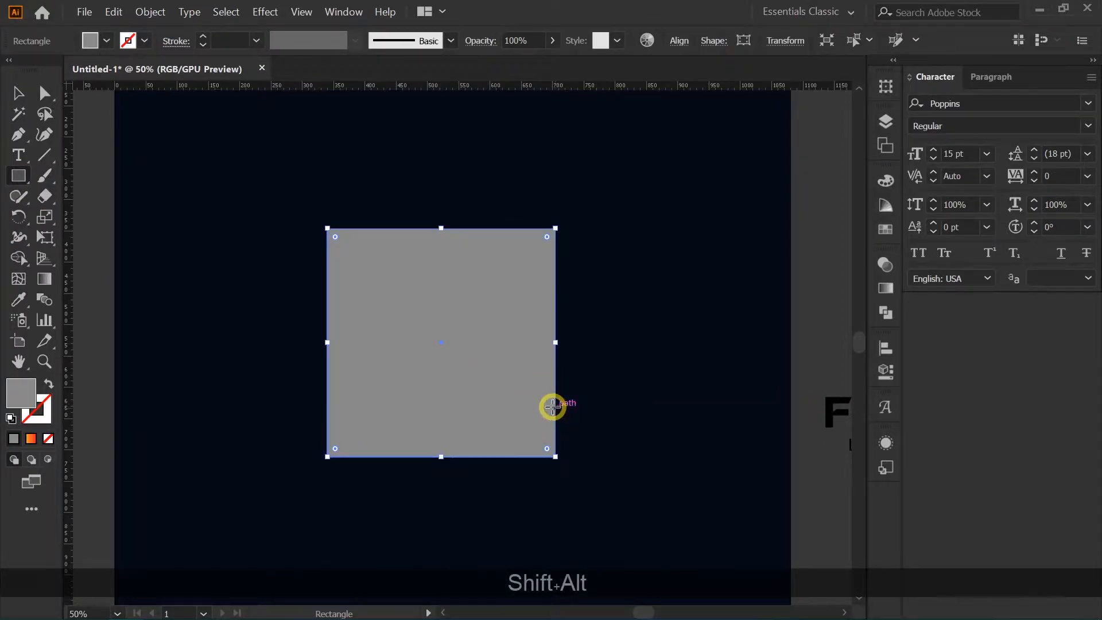
Swap the new square's fill to a stroke and set the stroke colour to light grey dddddd
key(v)
click(49, 383)
double_click(44, 410)
drag(221, 283, 194, 254)
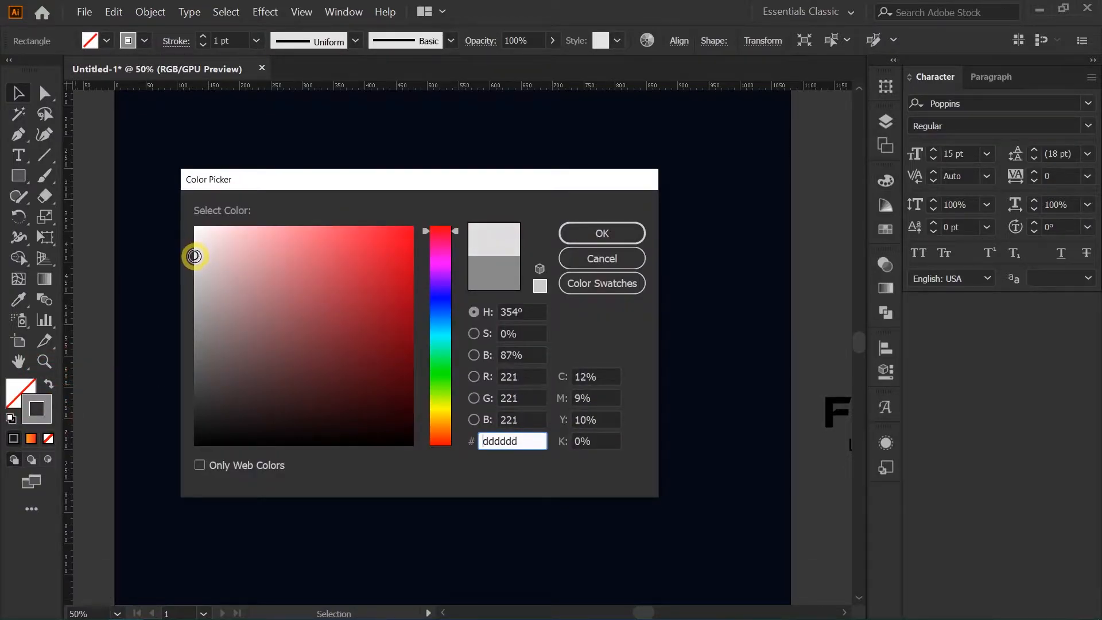
click(565, 233)
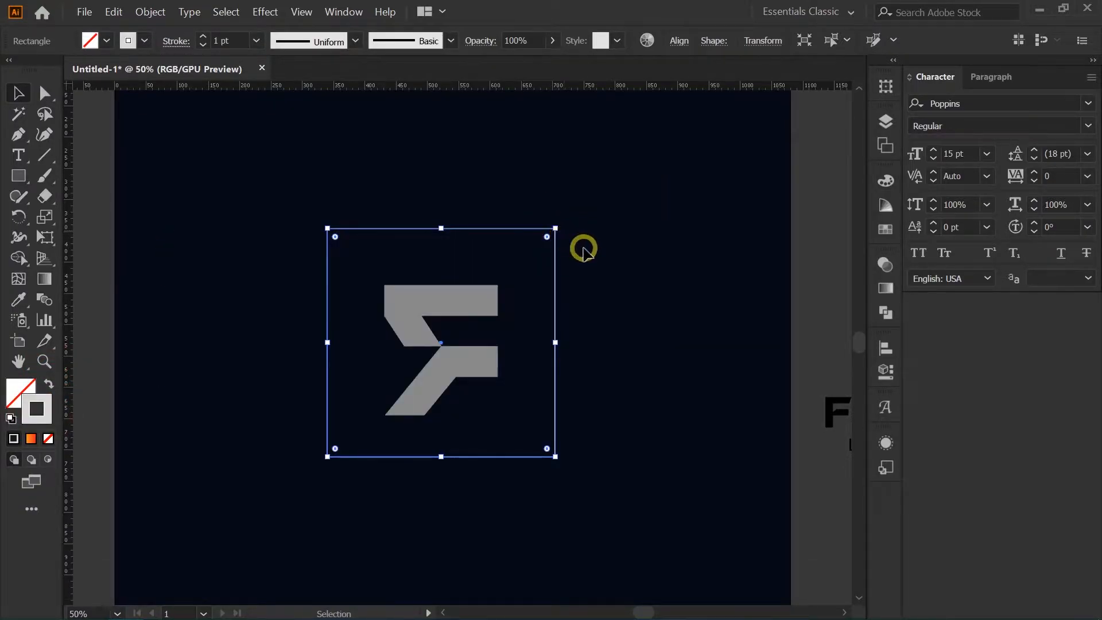
click(609, 248)
Center the outlined square and the grey mark horizontally and vertically on the artboard
drag(608, 202, 319, 479)
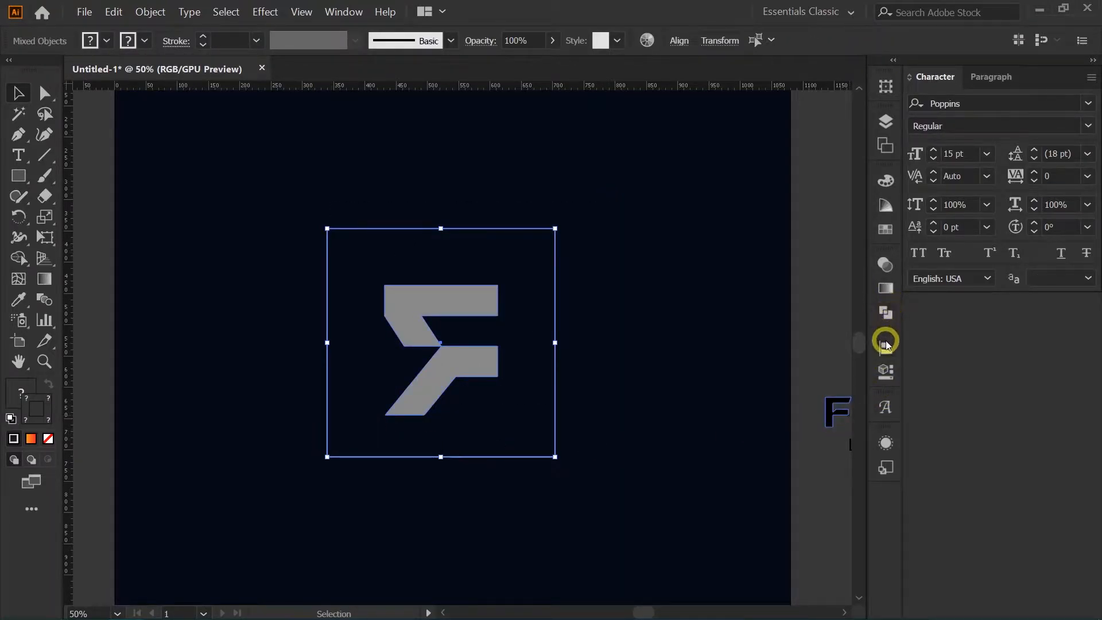
click(886, 351)
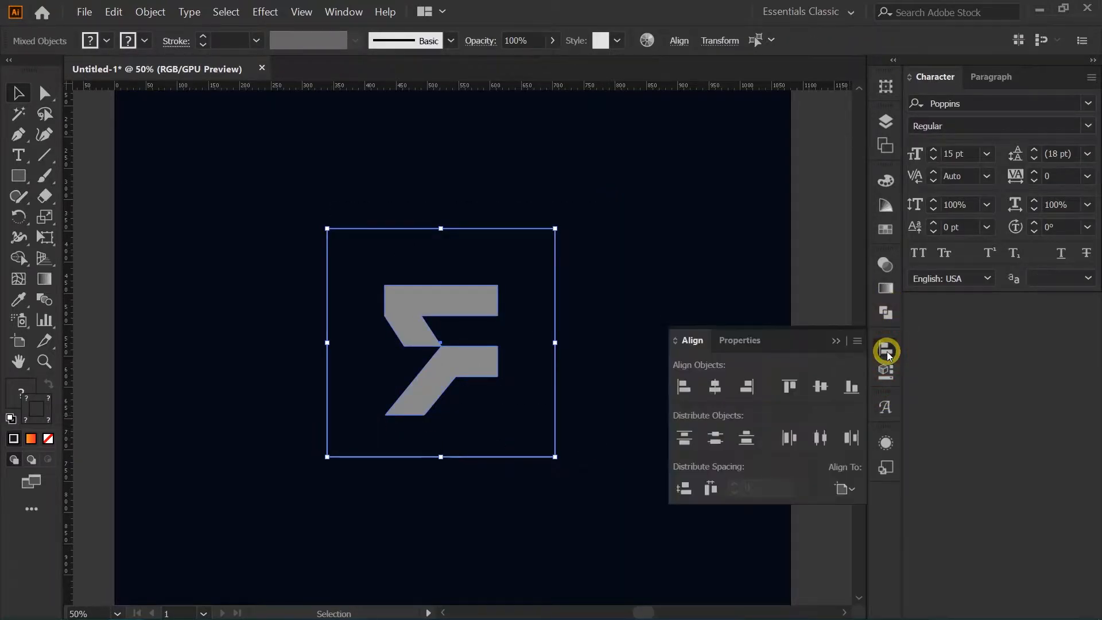
click(711, 390)
click(823, 388)
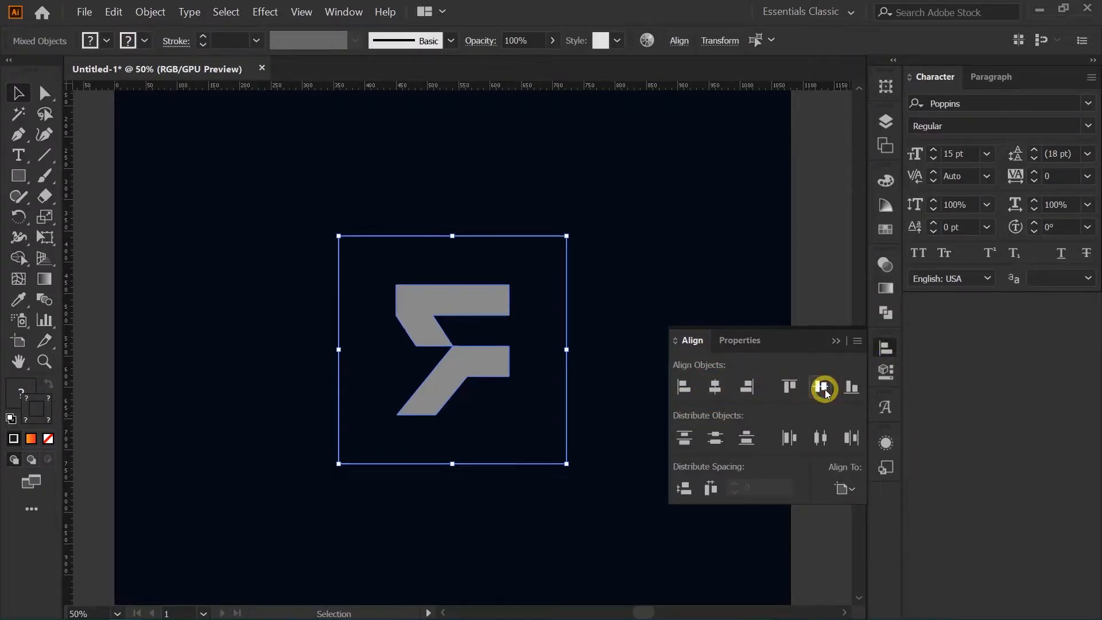
click(797, 285)
click(758, 327)
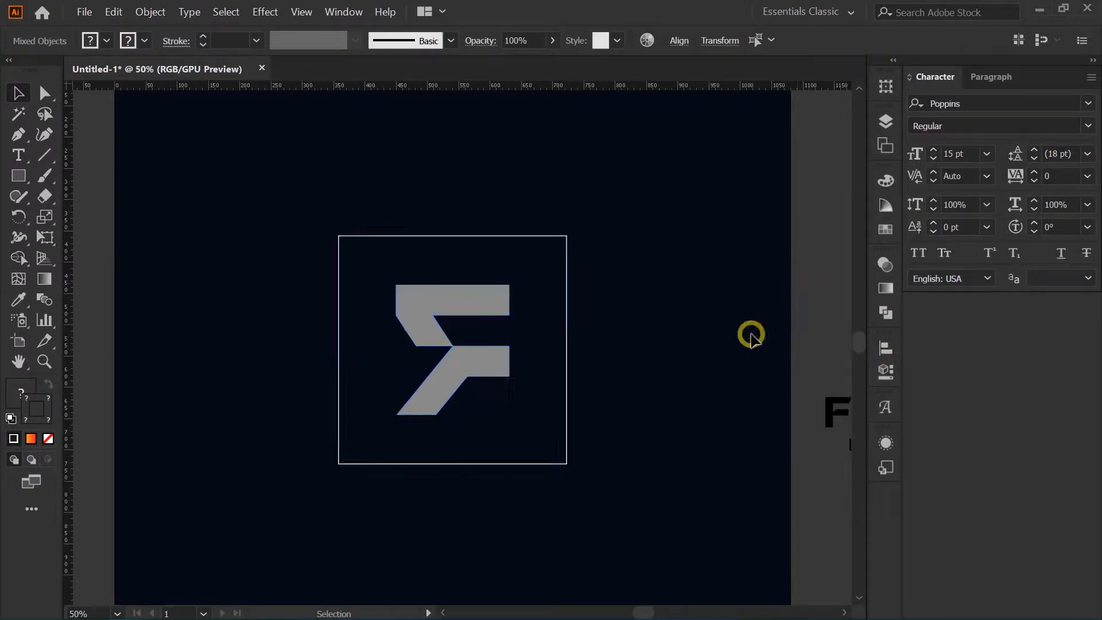
Draw a straight horizontal construction line across the square along the mark's top edge with the Pen tool
key(p)
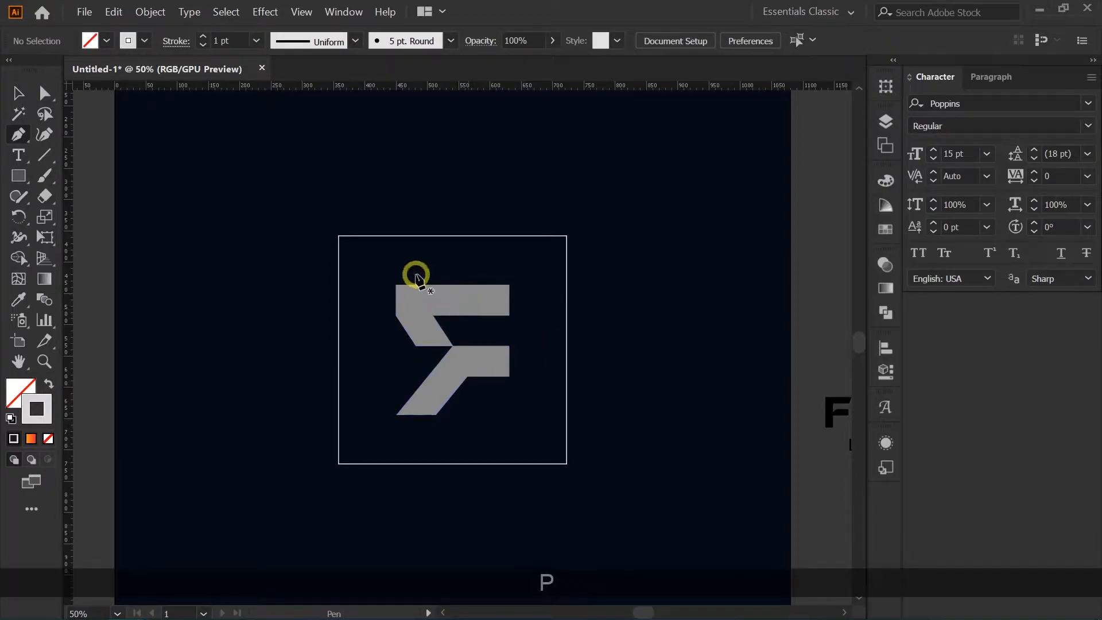
click(339, 284)
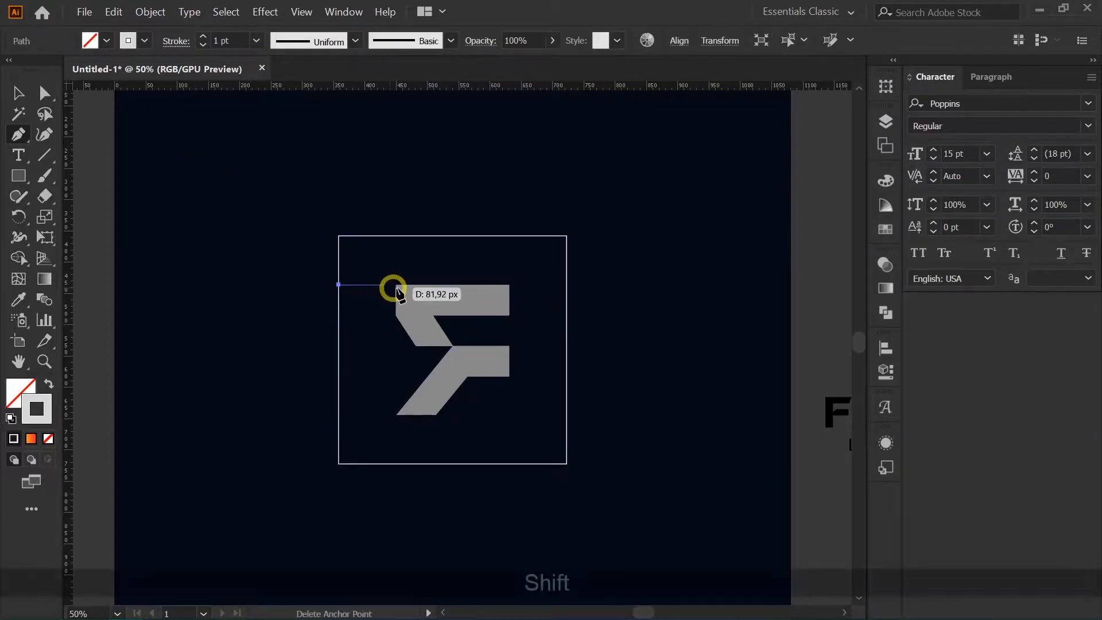
click(567, 285)
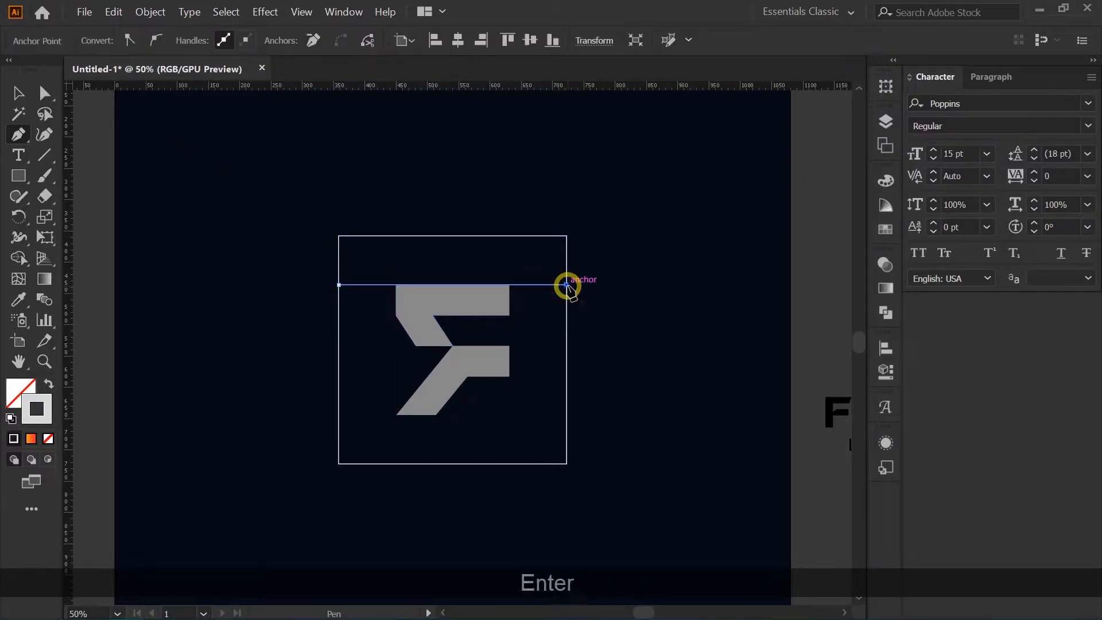
Duplicate the horizontal line down to each of the mark's other horizontal edges, ending at its bottom edge
key(v)
drag(546, 285, 542, 317)
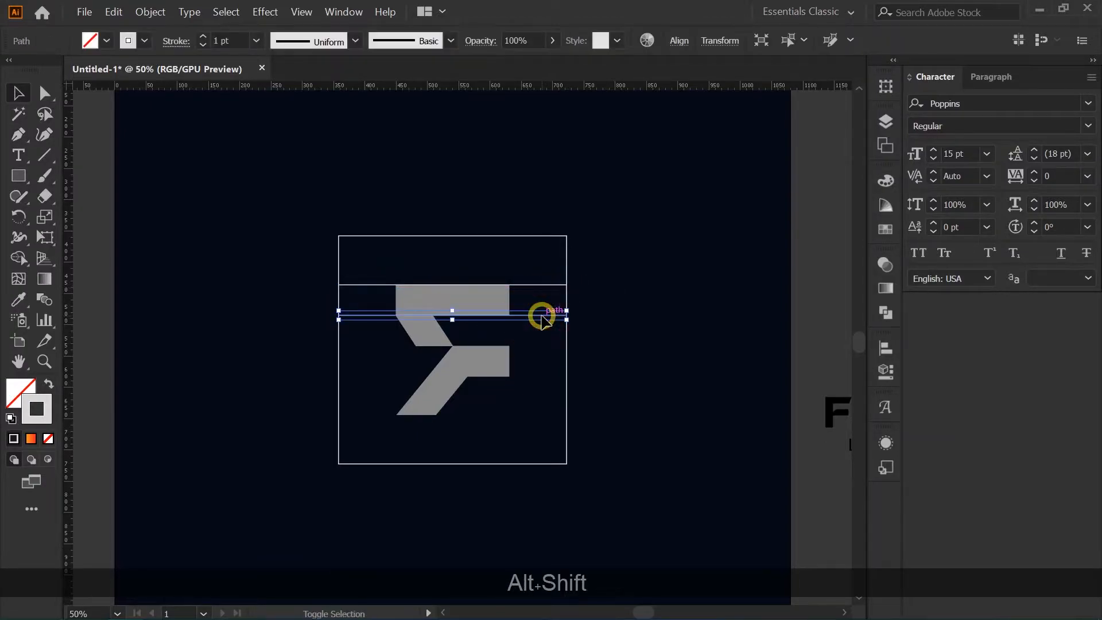
shift+click(542, 286)
drag(539, 285, 539, 415)
click(541, 329)
click(609, 344)
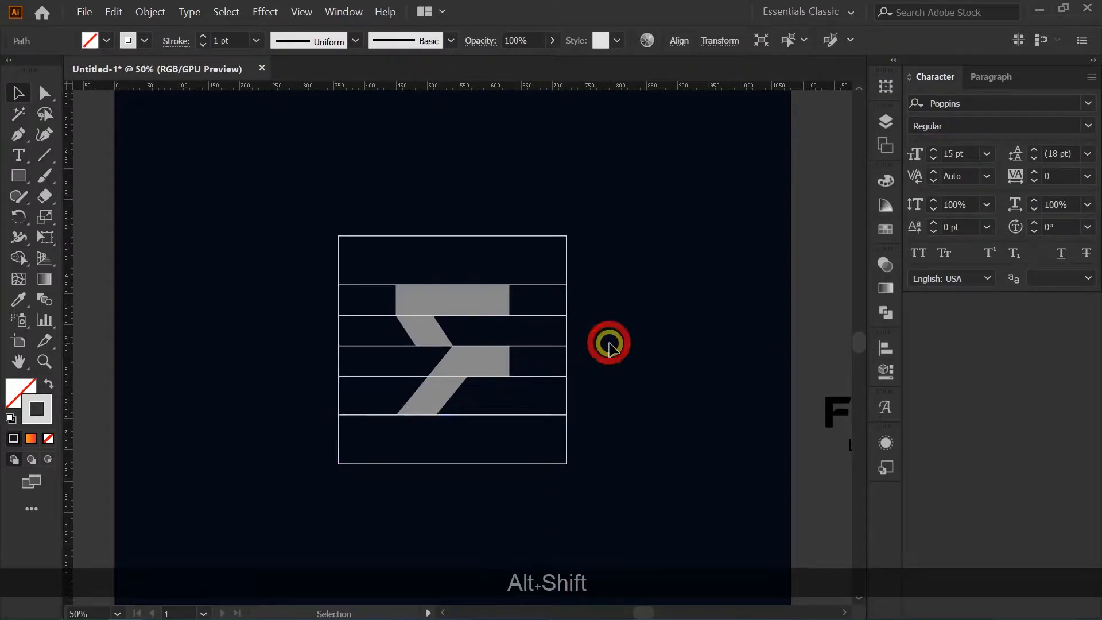
Draw a vertical construction line along the mark's right edge from the top to the bottom of the square
scroll(512, 361, up, 1)
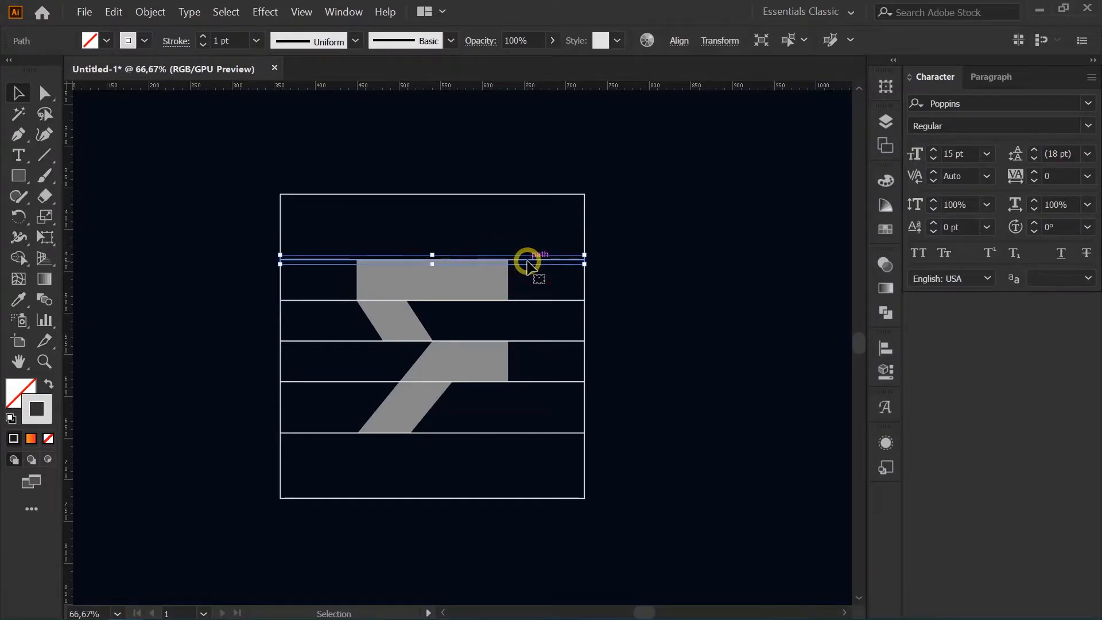
click(625, 271)
key(p)
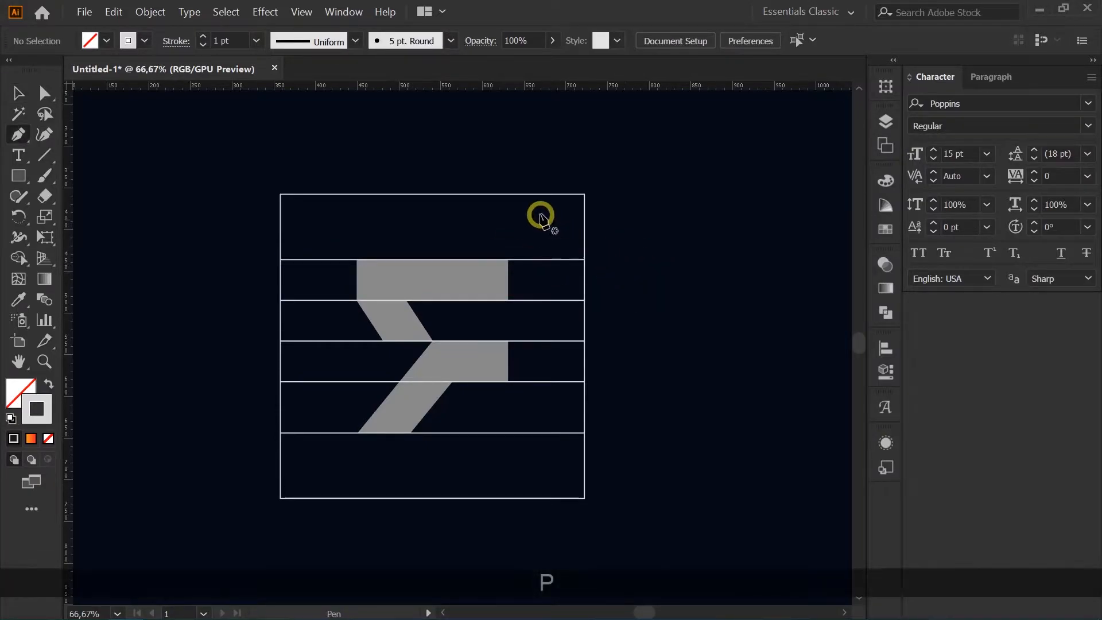
click(508, 194)
click(508, 498)
key(shift+Return)
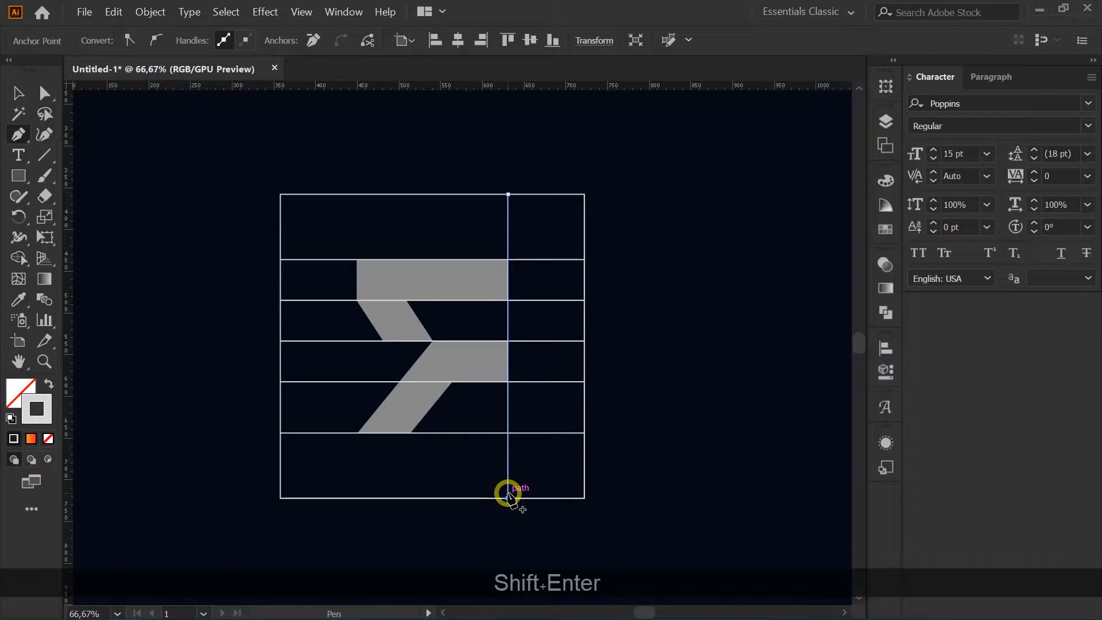
Duplicate the vertical construction line onto the mark's left edge
key(v)
click(509, 240)
drag(509, 240, 358, 247)
click(609, 277)
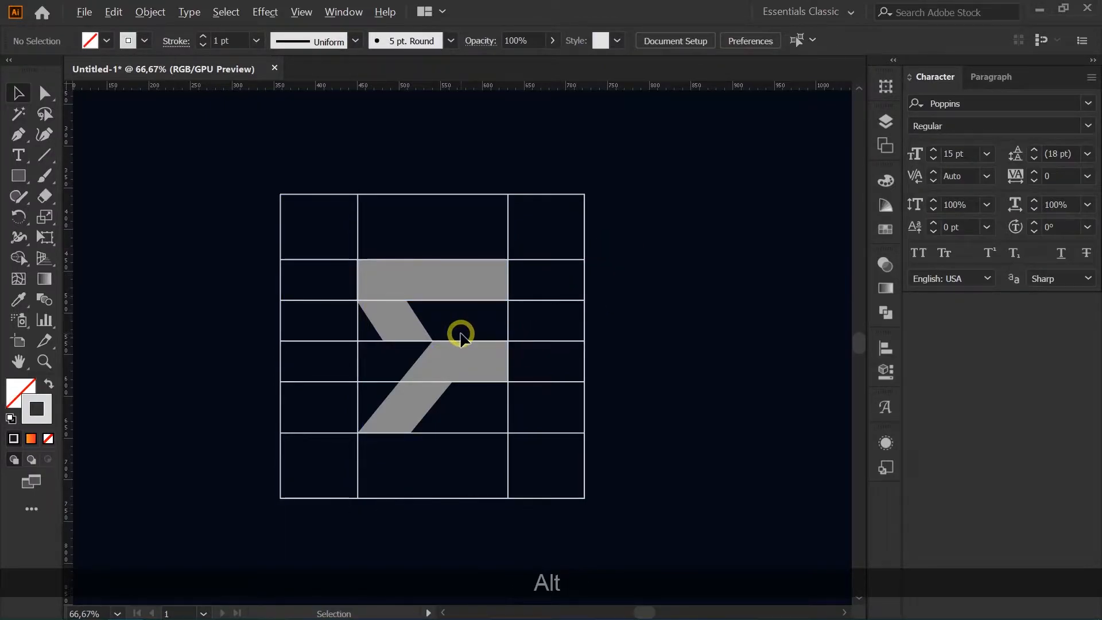
Draw a diagonal line along the outer edge of the mark's lower leg and extend its ends to the square's top and bottom sides
key(p)
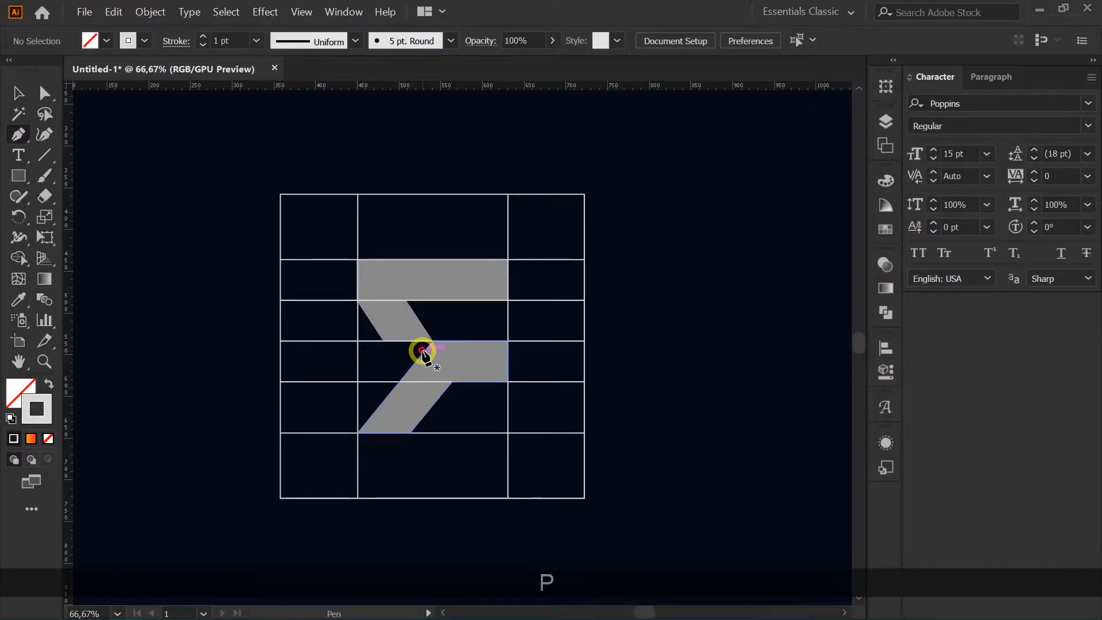
key(a)
click(374, 415)
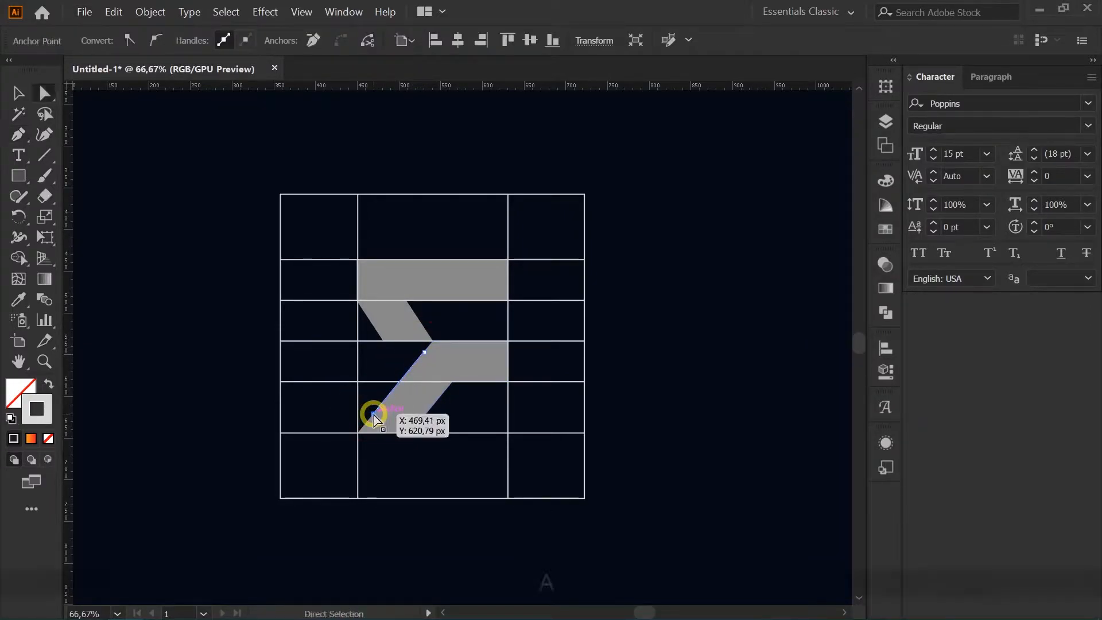
drag(374, 415, 305, 498)
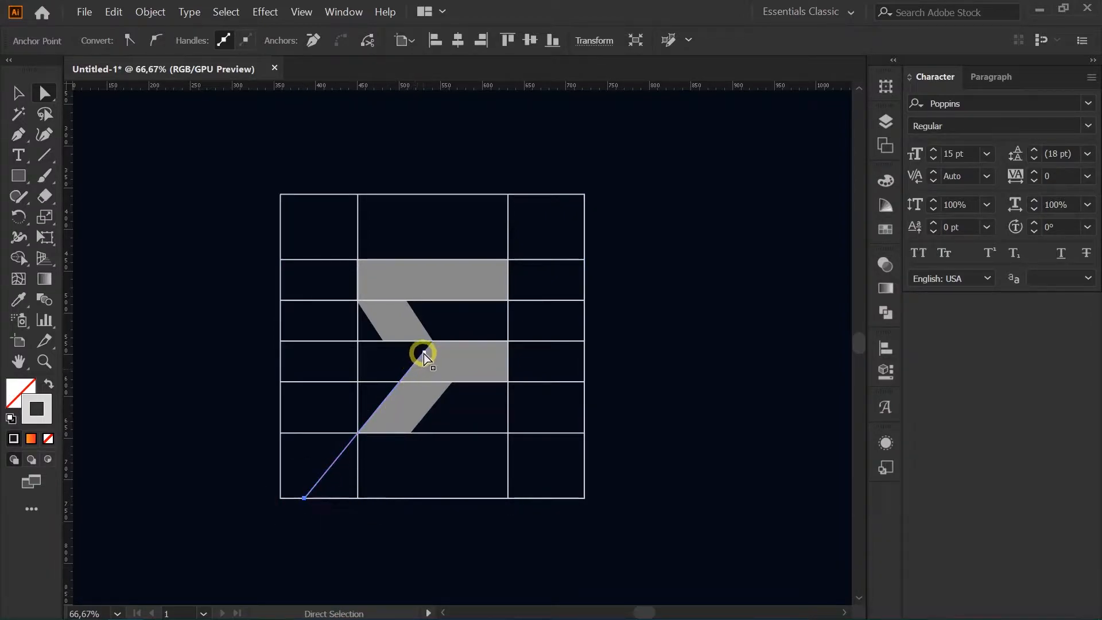
drag(423, 353, 555, 193)
Duplicate the diagonal line horizontally onto the inner edge of the mark's lower leg
key(v)
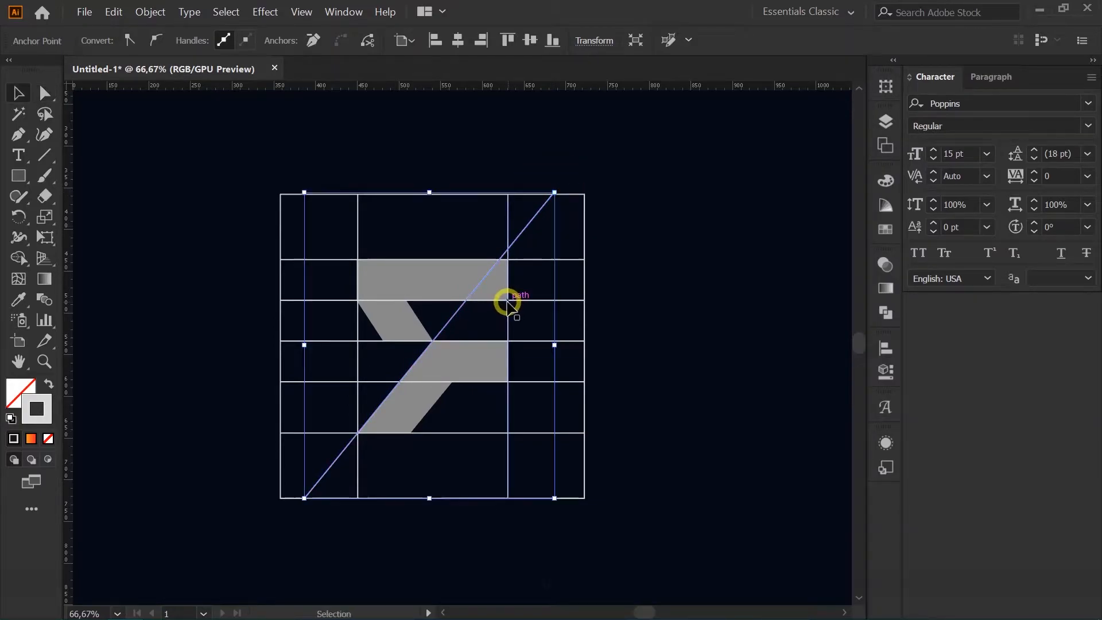
drag(450, 325, 500, 337)
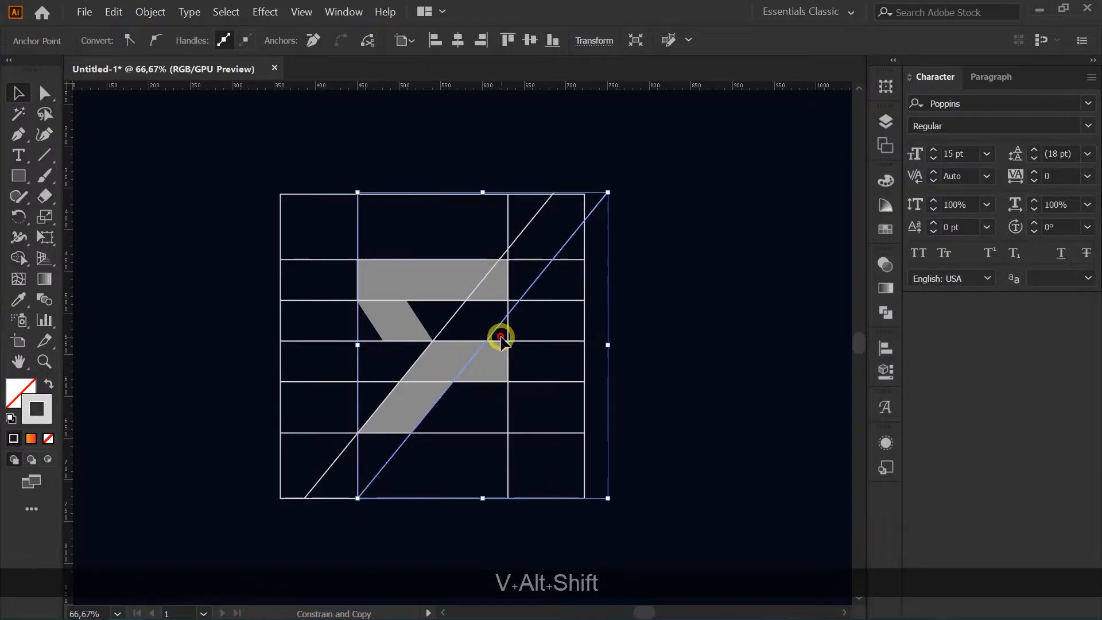
Nudge the duplicated diagonal line slightly left so it sits exactly on the inner edge of the mark's lower leg
scroll(417, 430, up, 4)
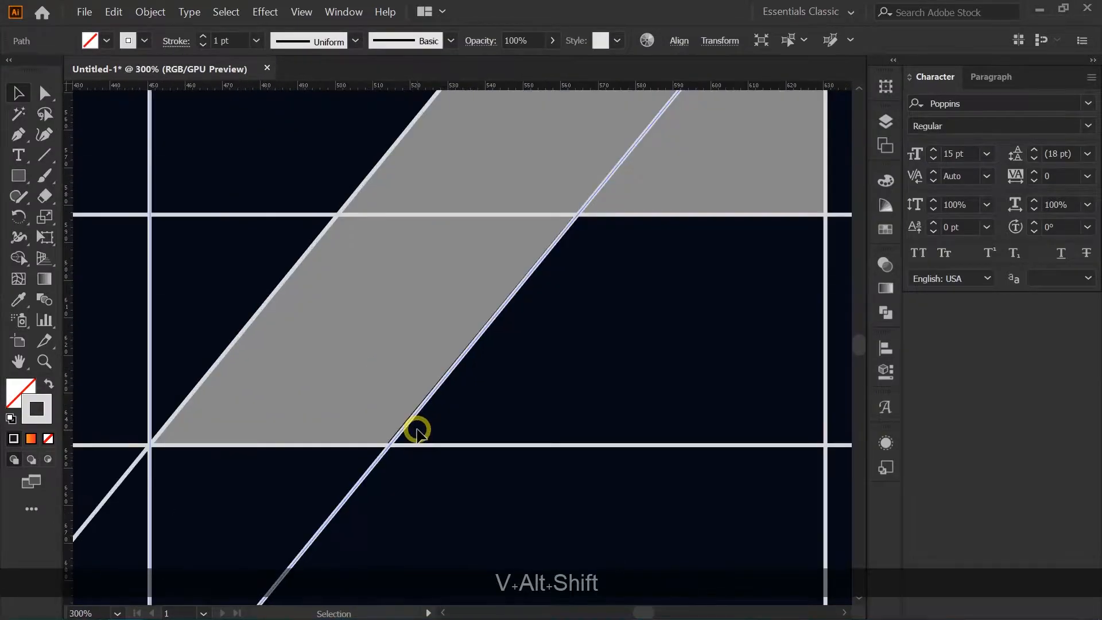
key(Left)
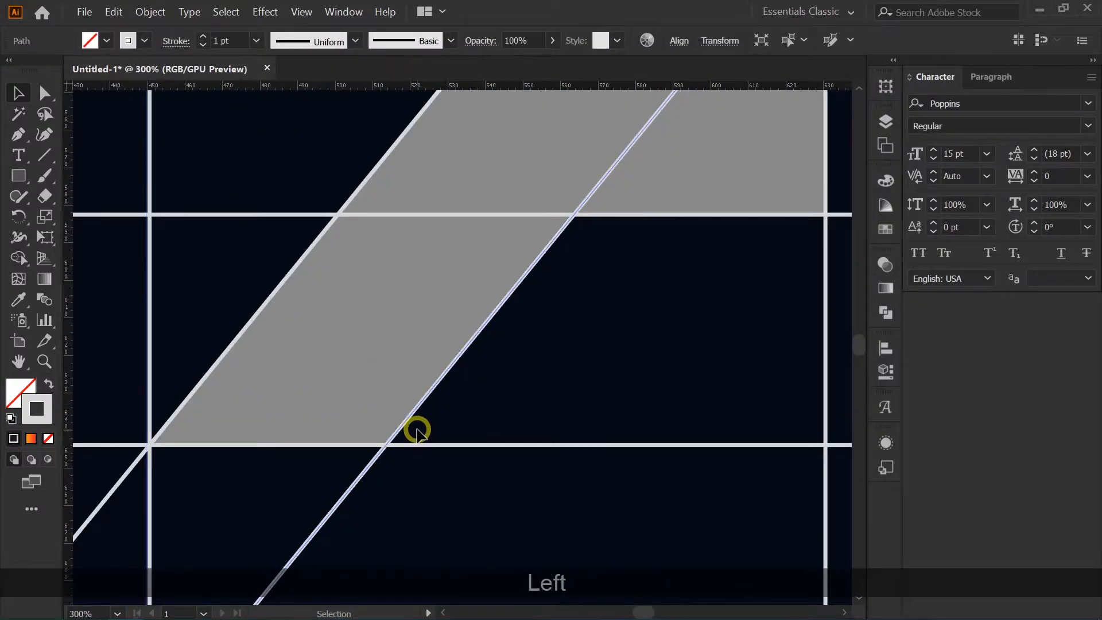
scroll(418, 430, down, 1)
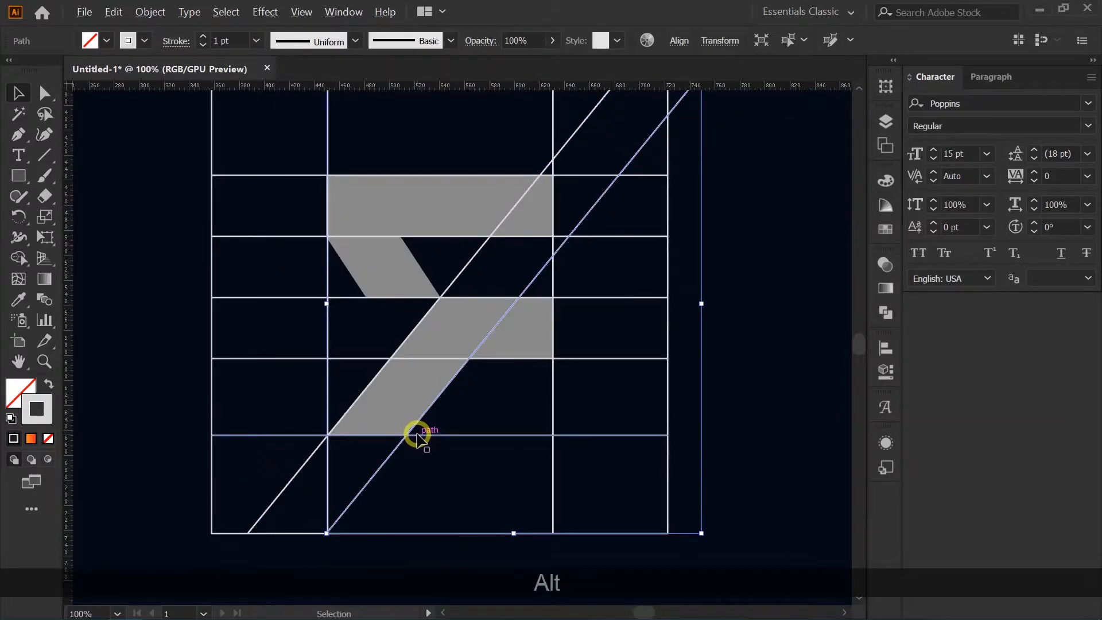
scroll(418, 438, down, 1)
click(648, 316)
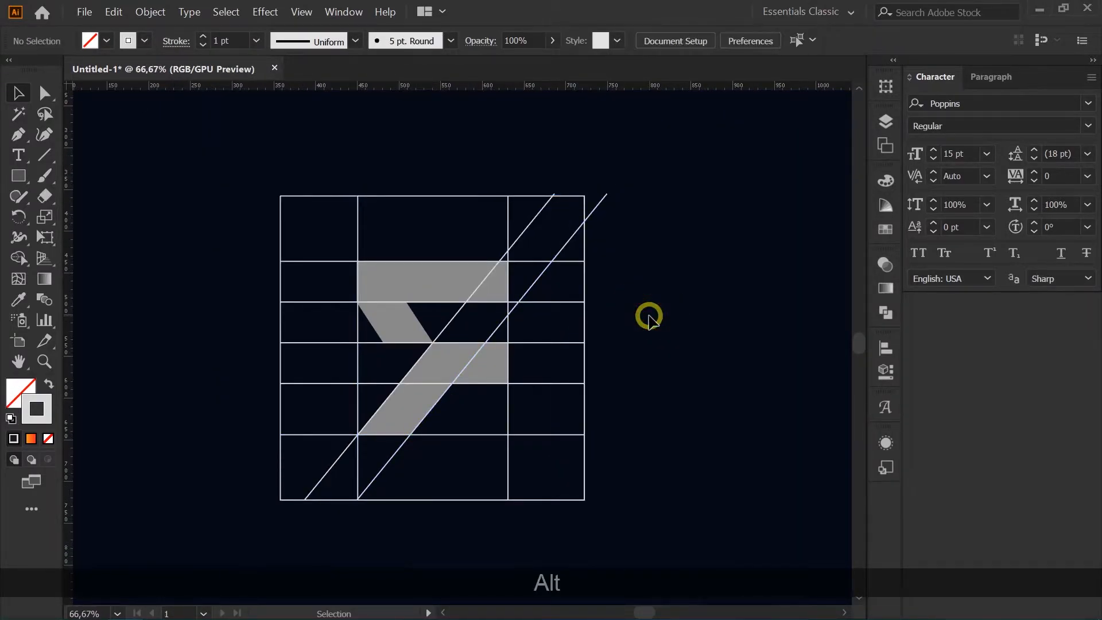
Draw a descending diagonal line along the right edge of the mark's slanted upper arm and extend it to the square's top and bottom sides
key(p)
drag(411, 312, 336, 196)
key(a)
drag(429, 332, 533, 501)
Duplicate the descending diagonal line horizontally onto the left edge of the mark's slanted upper arm
key(v)
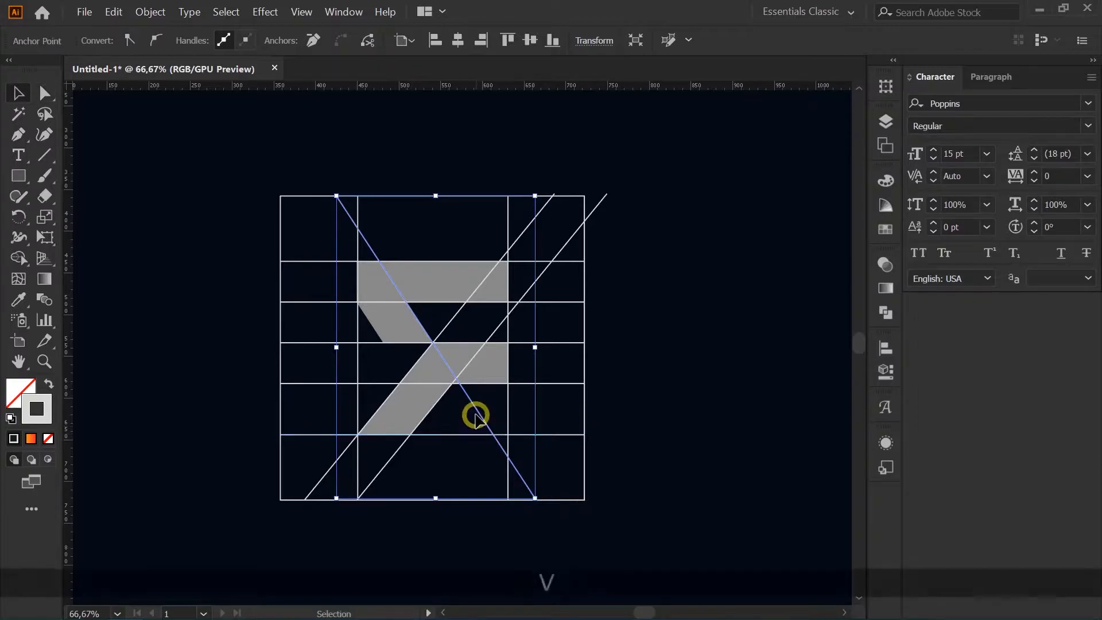
drag(476, 418, 424, 409)
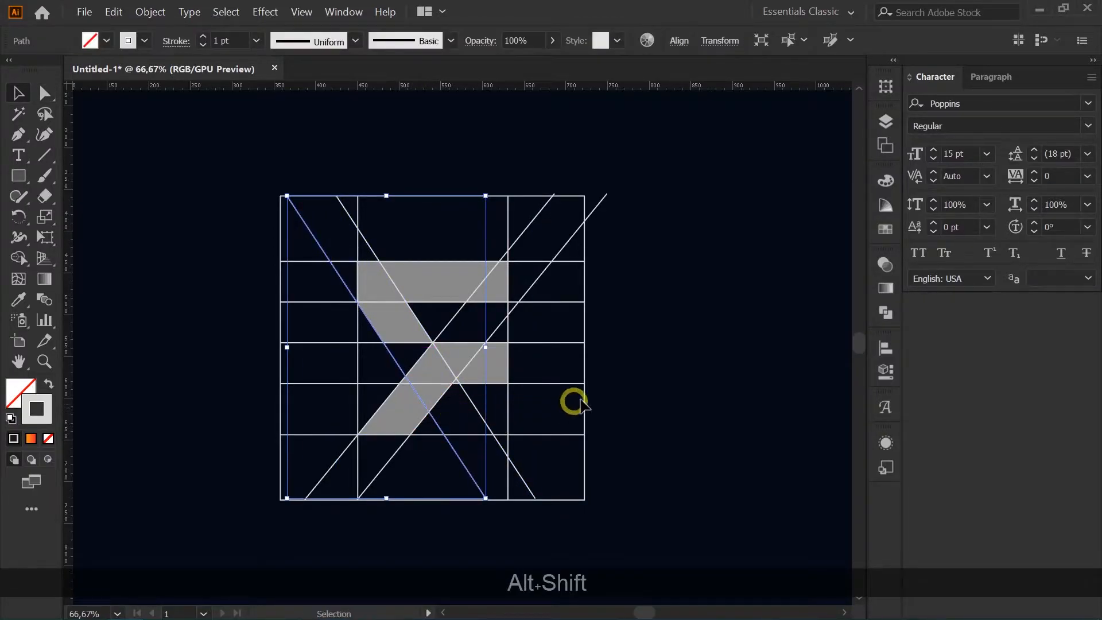
click(628, 390)
Shorten the upper ends of the two rising diagonals to meet the square, one on its right side and the other on its top side
key(a)
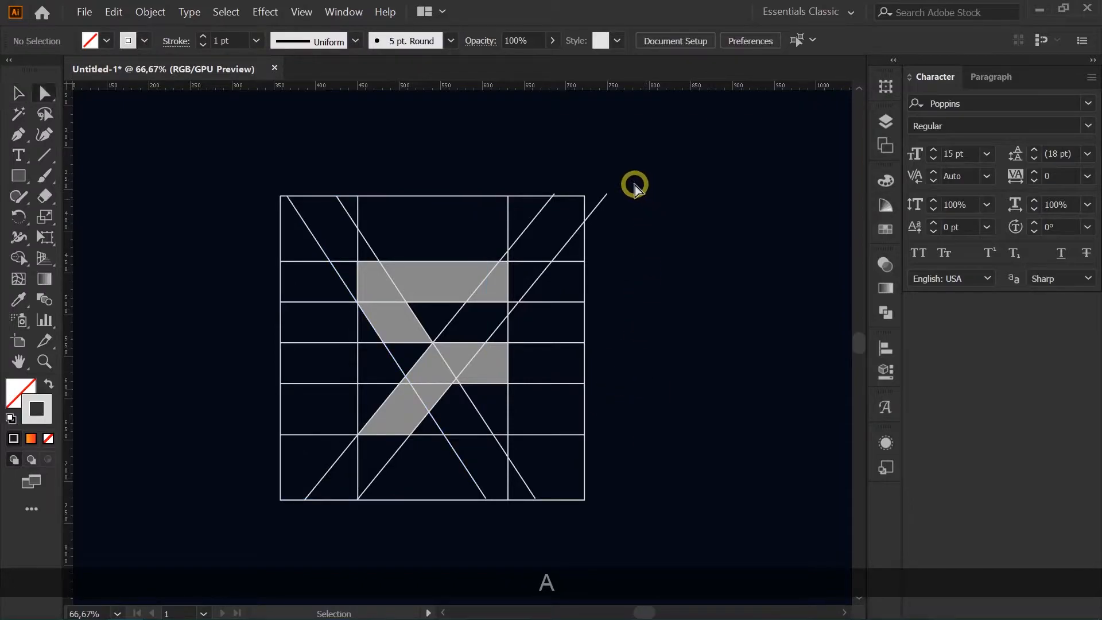
drag(608, 197, 584, 221)
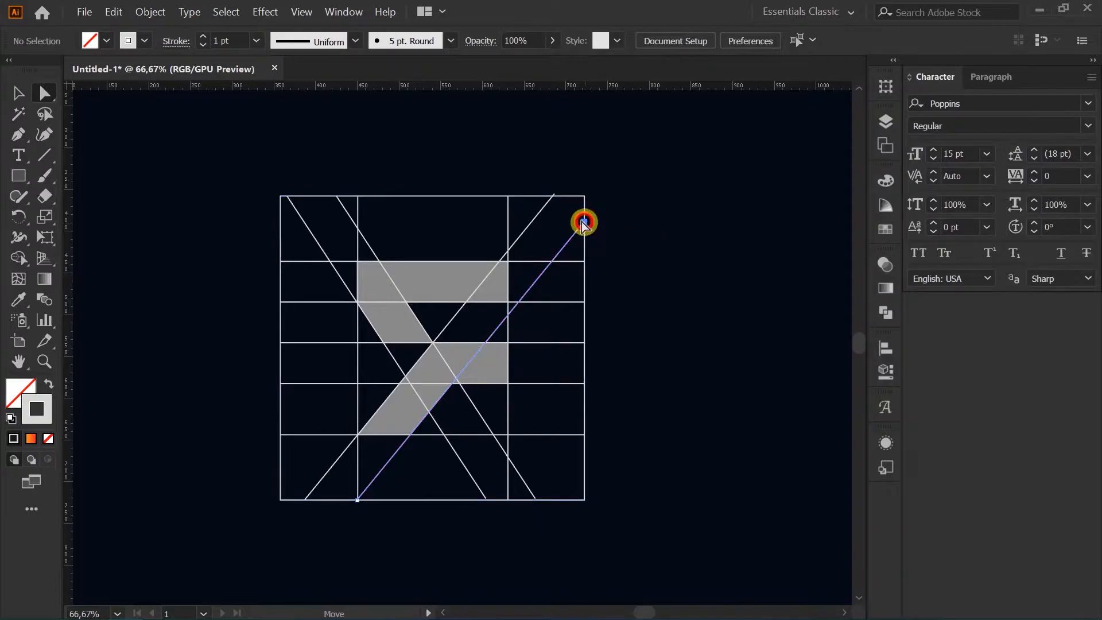
click(554, 195)
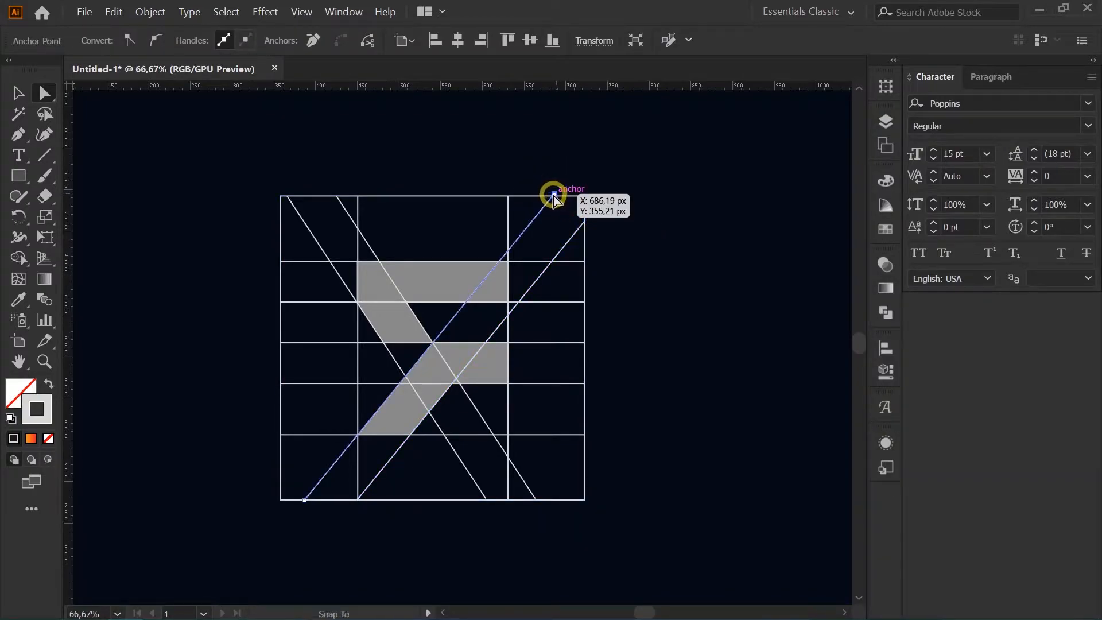
scroll(553, 194, up, 3)
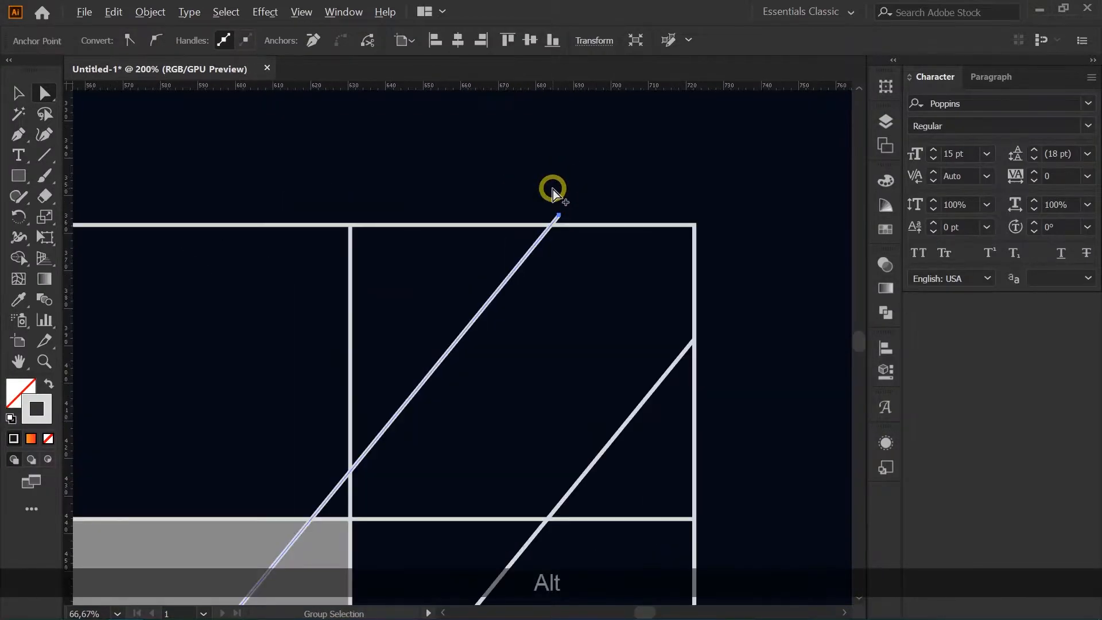
drag(561, 224, 550, 239)
scroll(550, 238, down, 3)
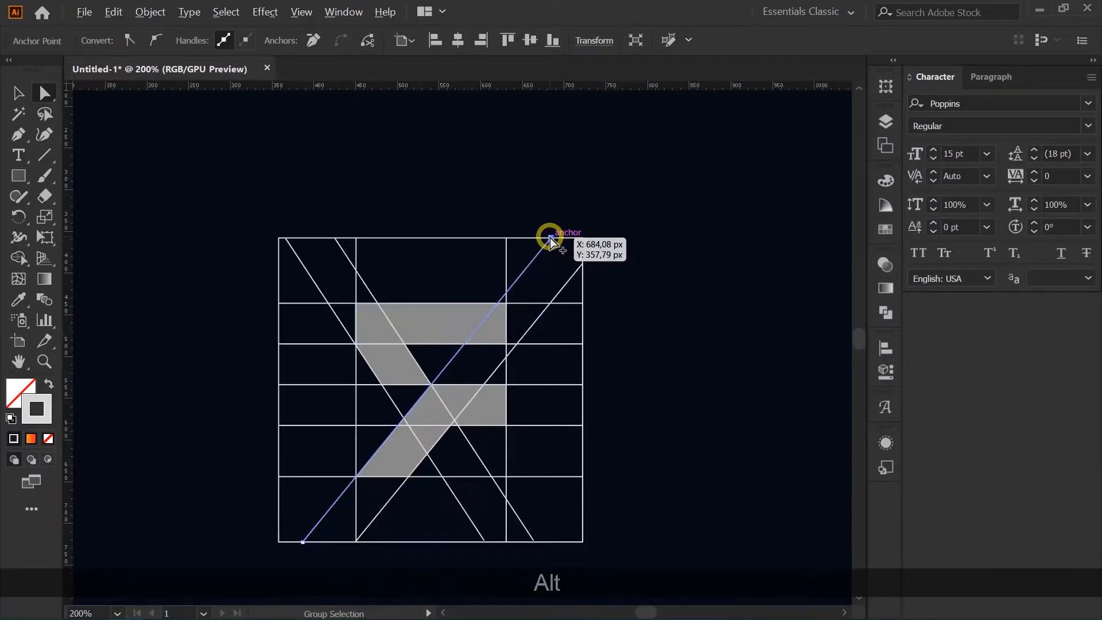
scroll(312, 243, up, 4)
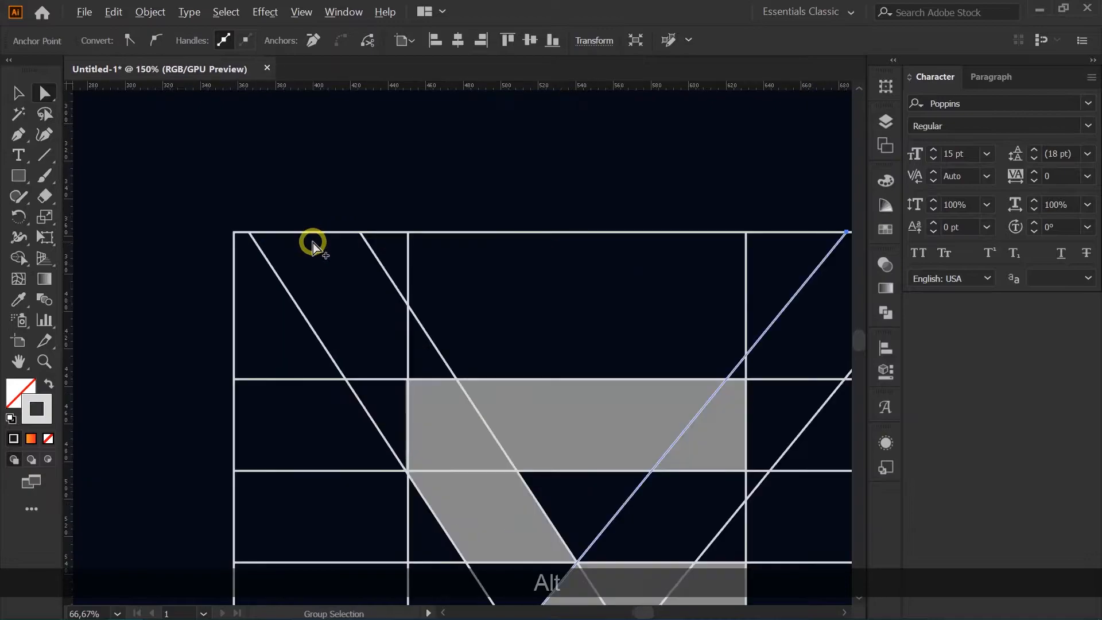
scroll(386, 195, down, 1)
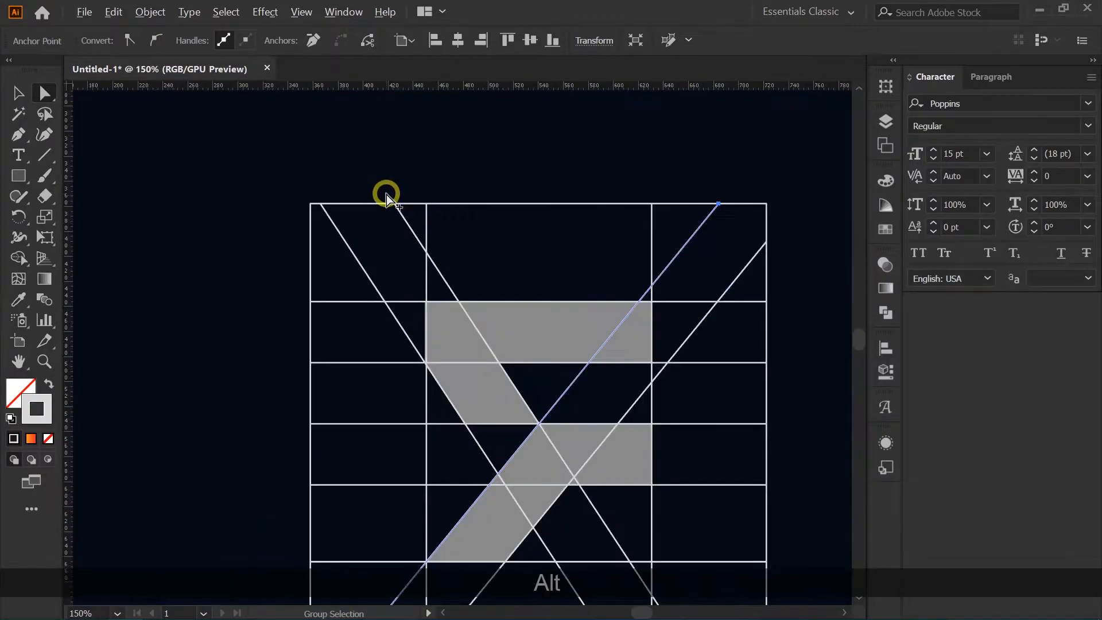
scroll(417, 373, down, 2)
click(285, 421)
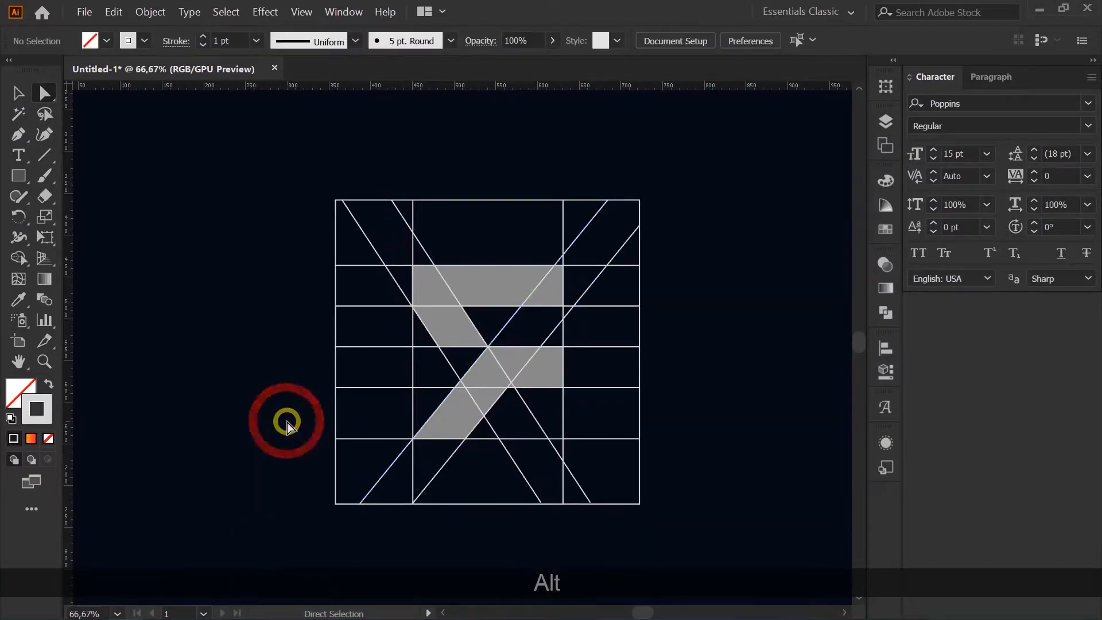
Select the square and all construction lines without the grey mark and group them
key(v)
scroll(271, 313, down, 1)
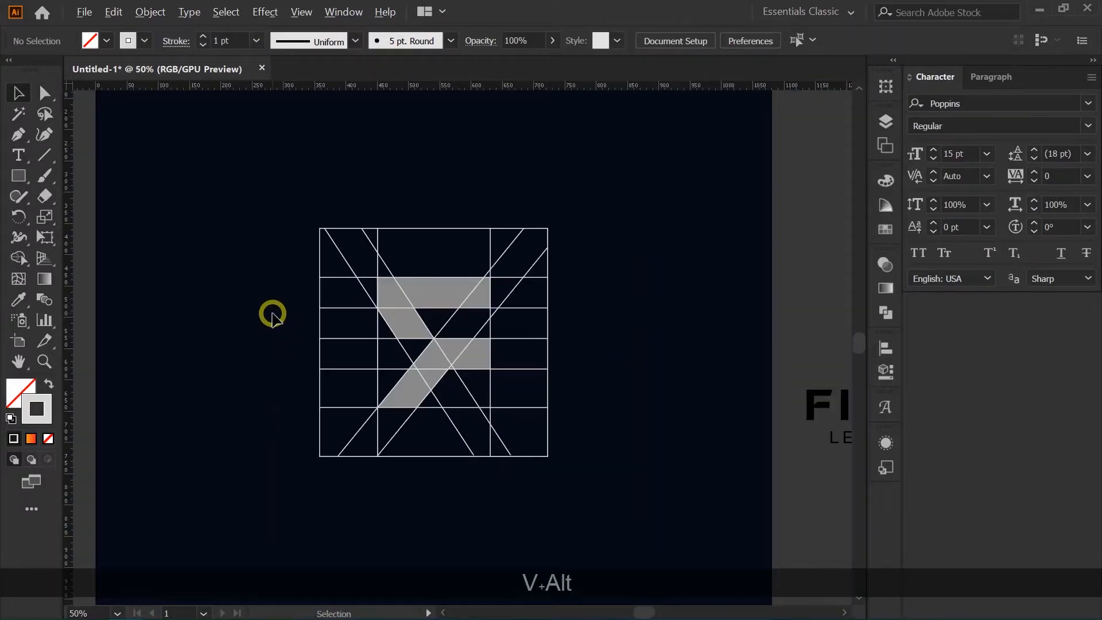
drag(581, 222, 310, 481)
shift+click(439, 299)
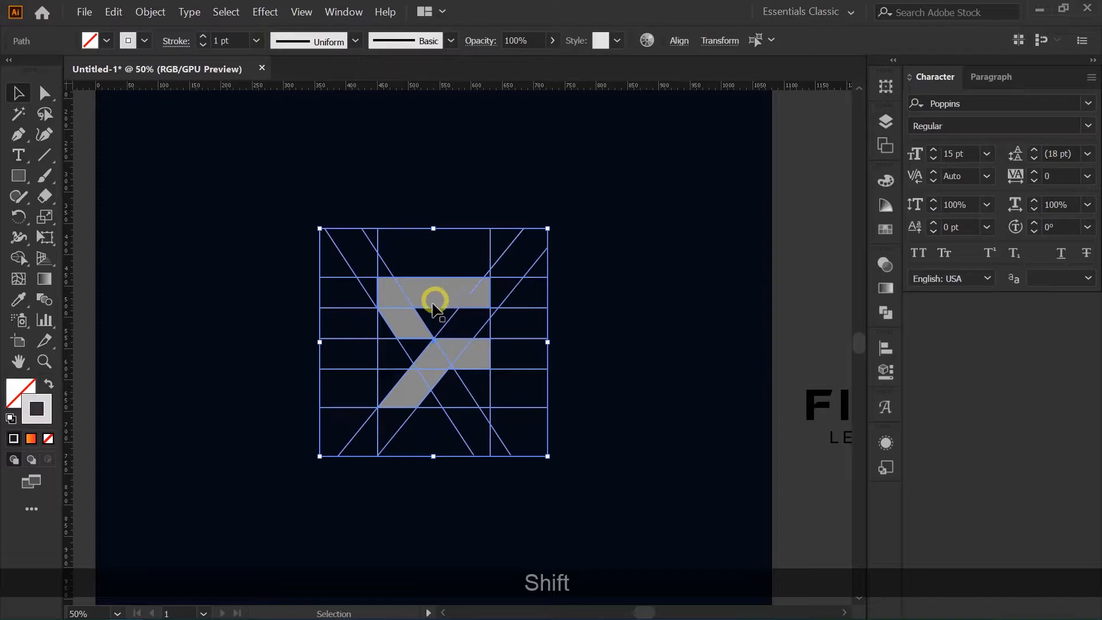
key(ctrl+g)
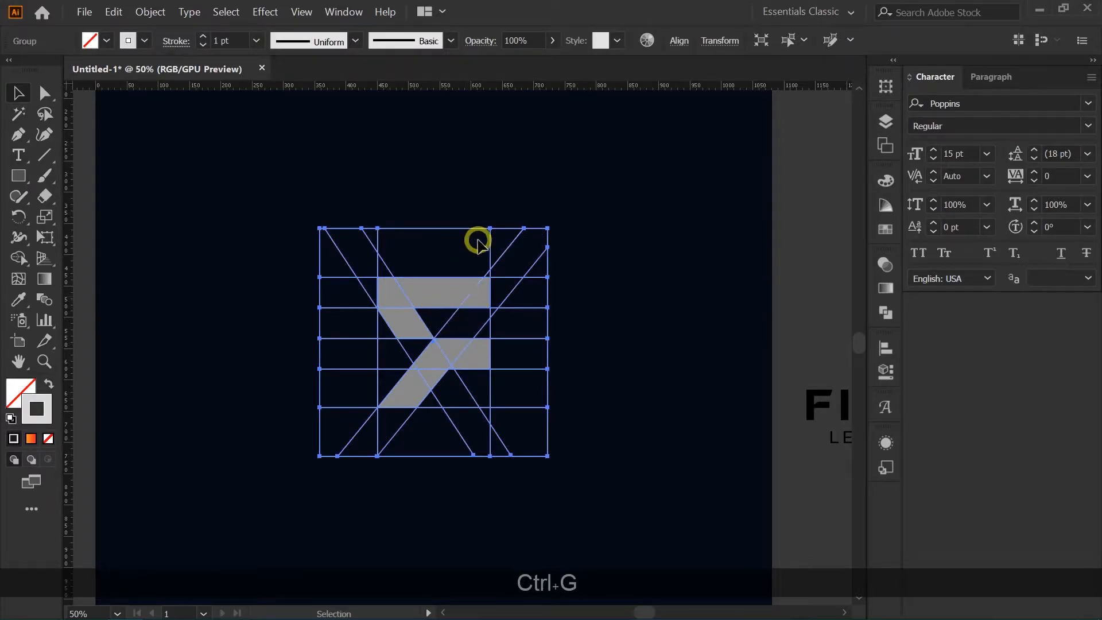
Set the construction grid's stroke weight to 0,5 pt
click(204, 45)
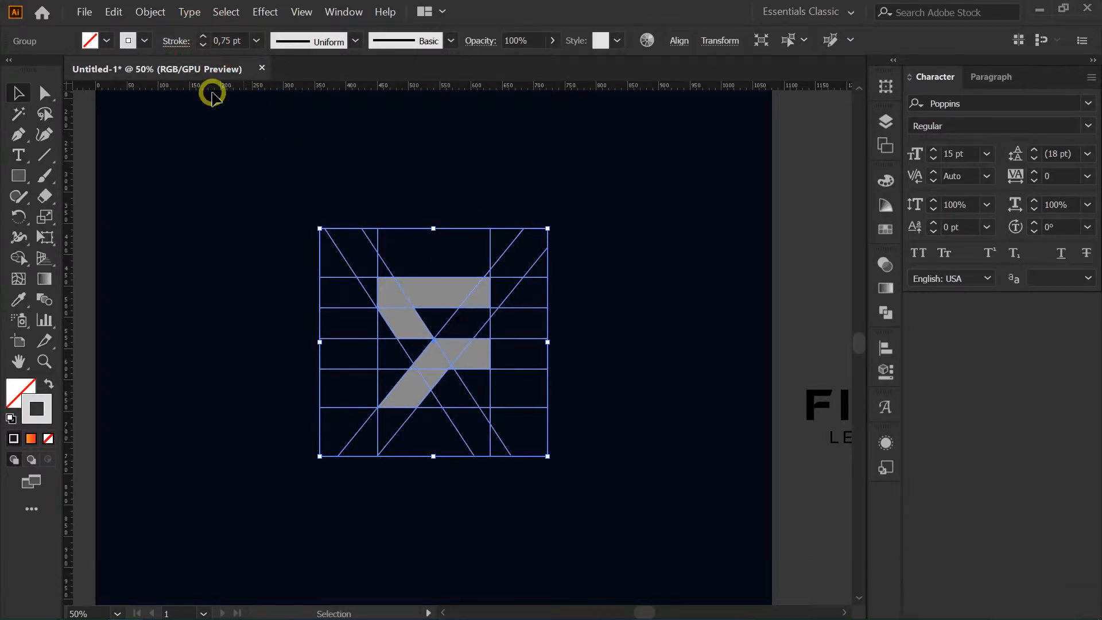
click(236, 200)
click(331, 244)
click(203, 45)
click(251, 264)
scroll(323, 436, down, 1)
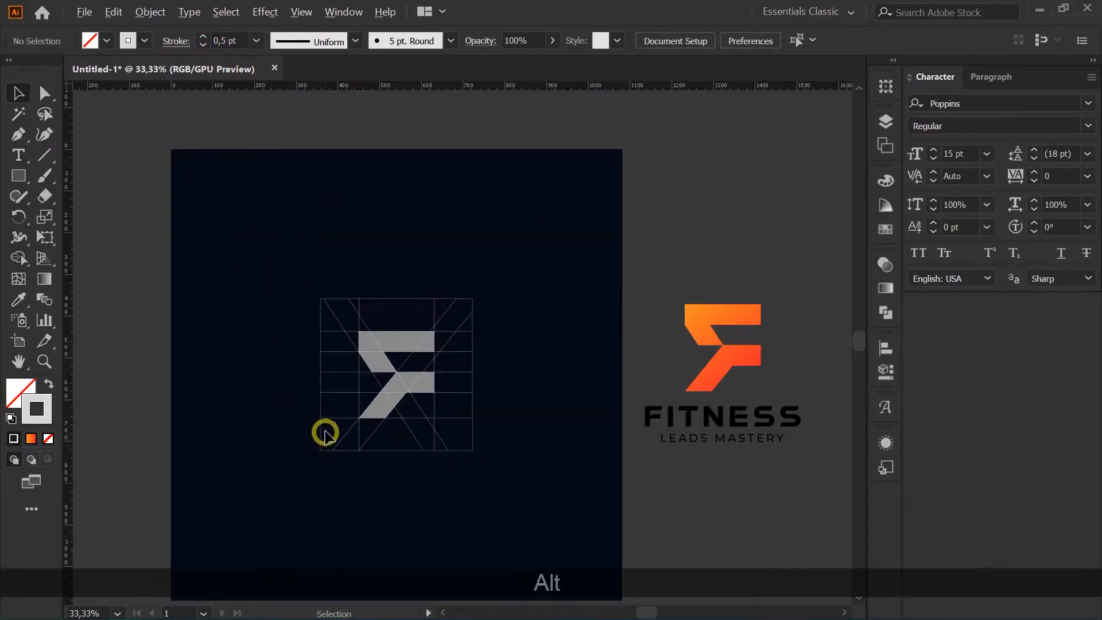
Change the grey mark's fill to the darker grey 4c4c4c
click(393, 345)
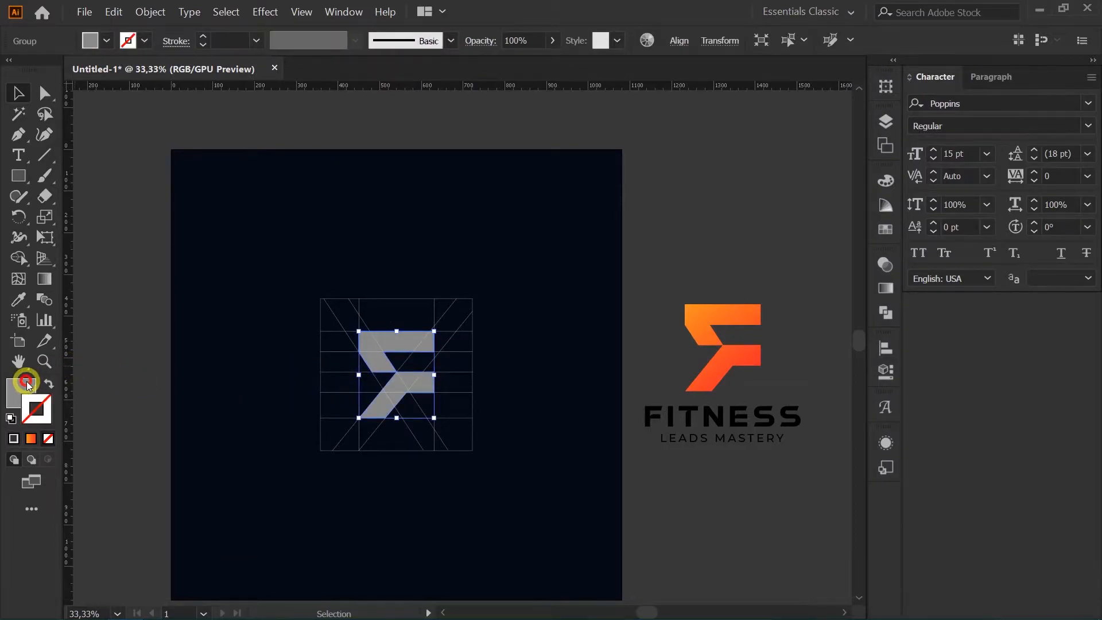
drag(364, 352, 192, 378)
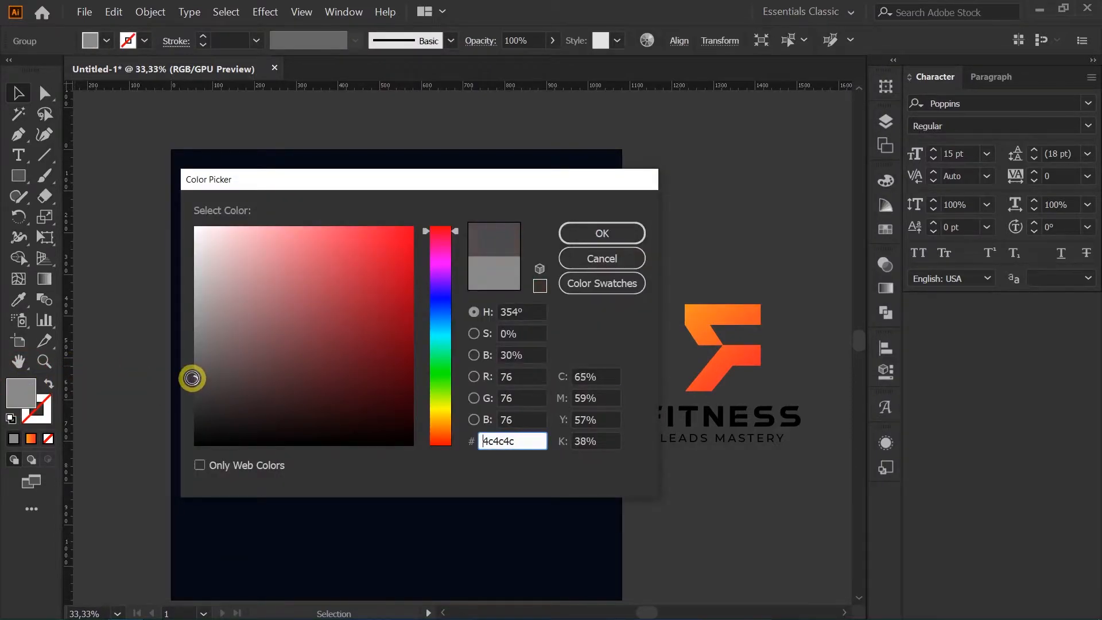
click(574, 231)
click(504, 273)
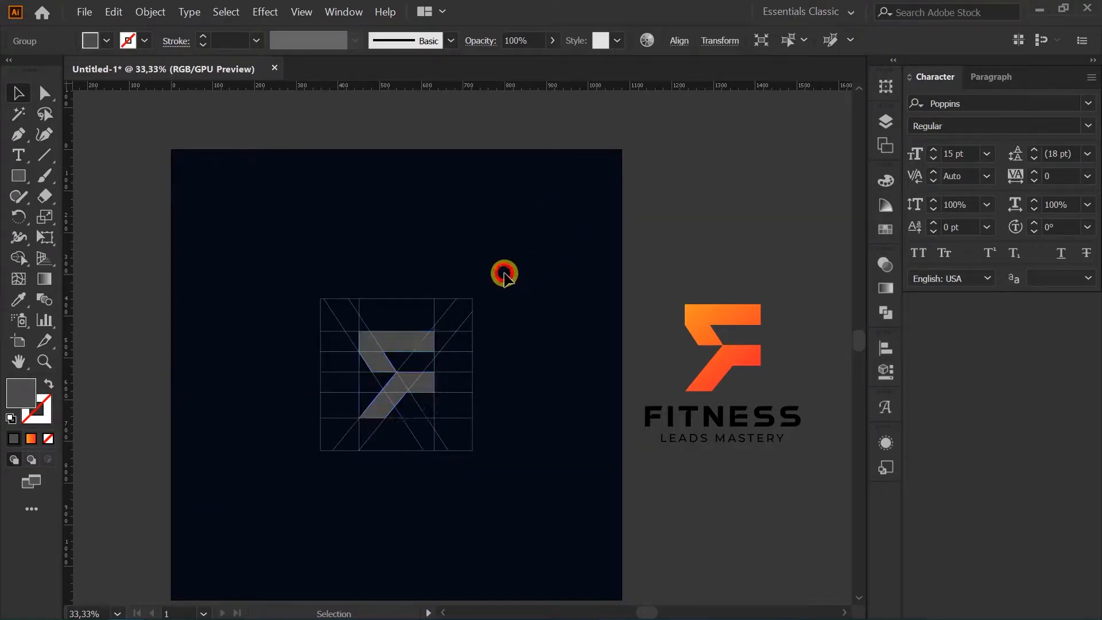
drag(287, 463, 287, 462)
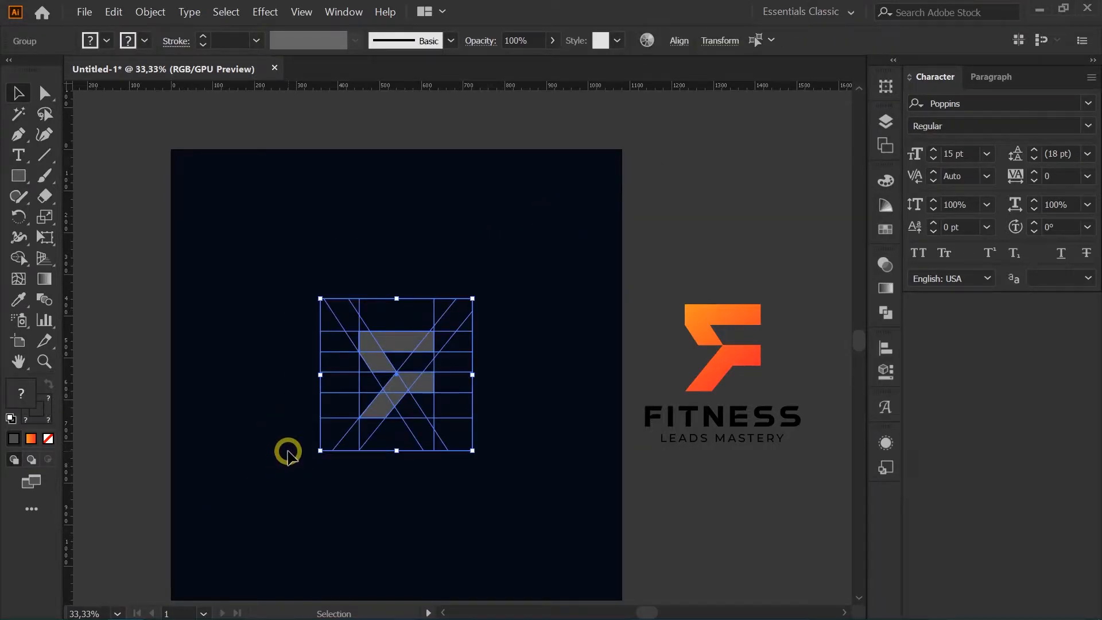
click(287, 452)
Set the fill of the mark inside the grid to grey 666565
click(402, 354)
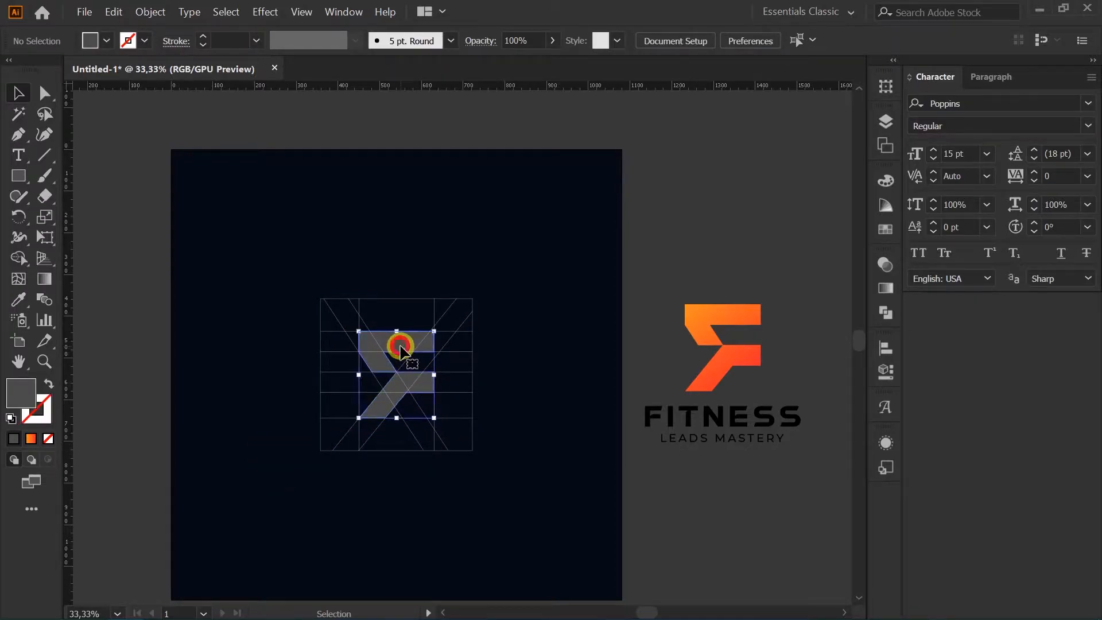
double_click(21, 395)
mouse_move(197, 364)
mouse_down()
mouse_move(204, 374)
mouse_move(196, 356)
mouse_up()
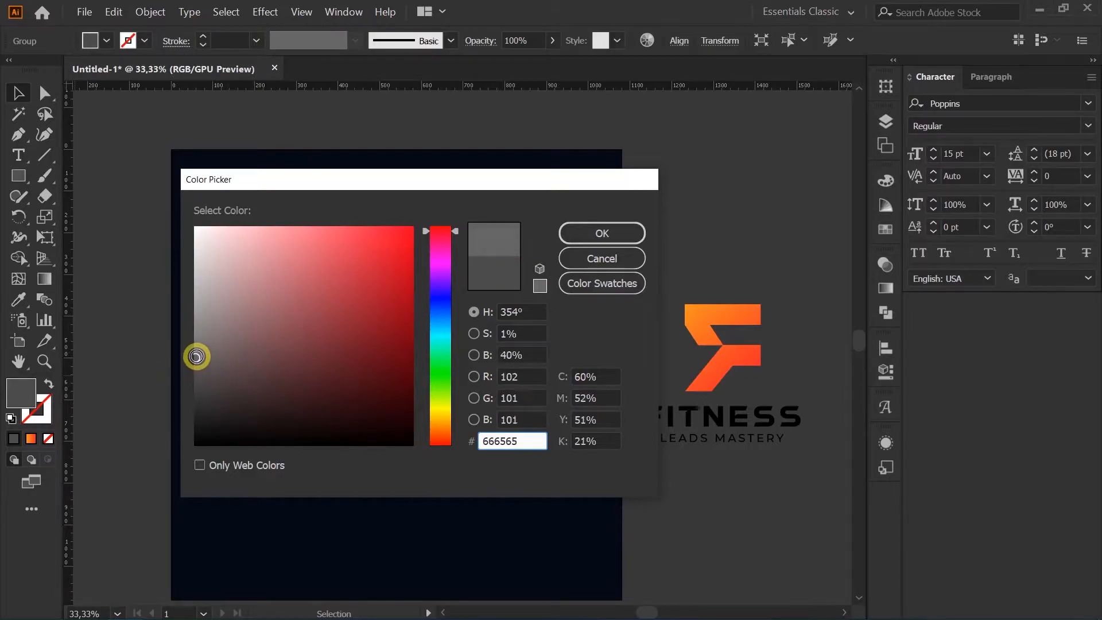
click(576, 238)
click(517, 285)
Select the grey mark together with its construction grid and group them
drag(324, 275, 330, 474)
key(ctrl)
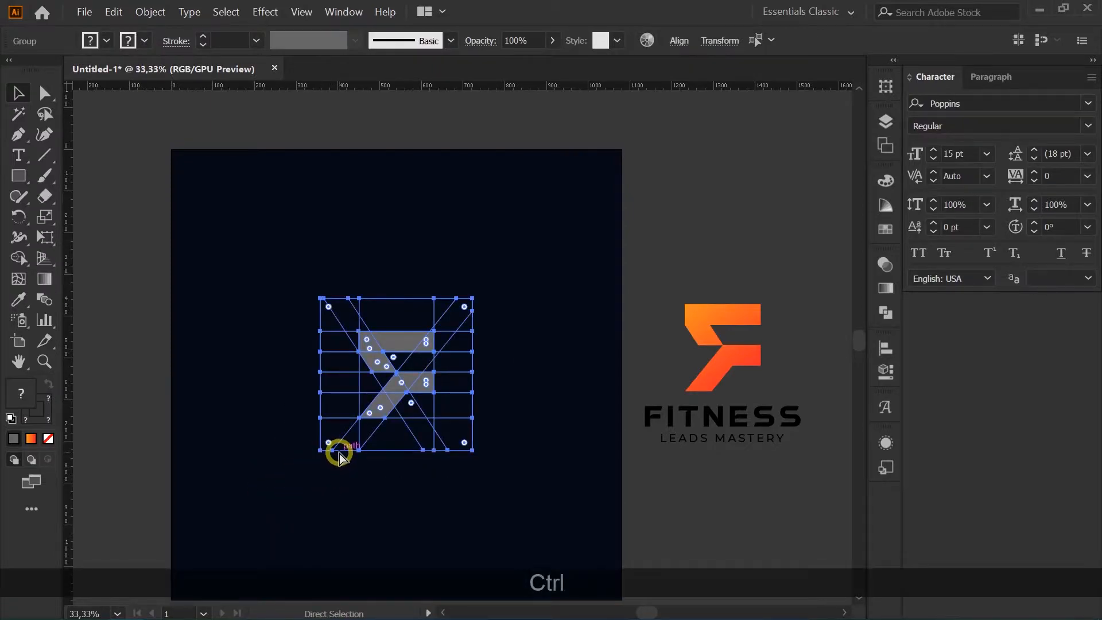
key(ctrl+g)
Scale the grid-and-mark group down proportionally and move it to the upper right area of the dark background
drag(326, 374, 354, 374)
drag(405, 376, 490, 290)
key(space)
drag(467, 364, 477, 319)
Recolour the FITNESS and LEADS MASTERY text to white (ffffff)
drag(672, 233, 709, 260)
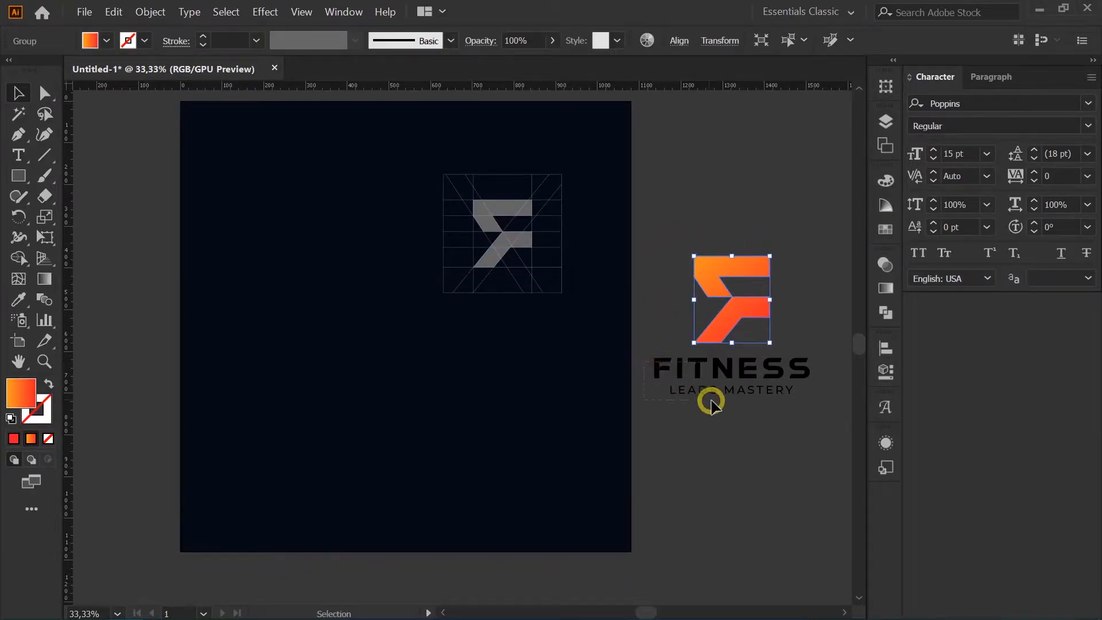
drag(710, 398, 719, 400)
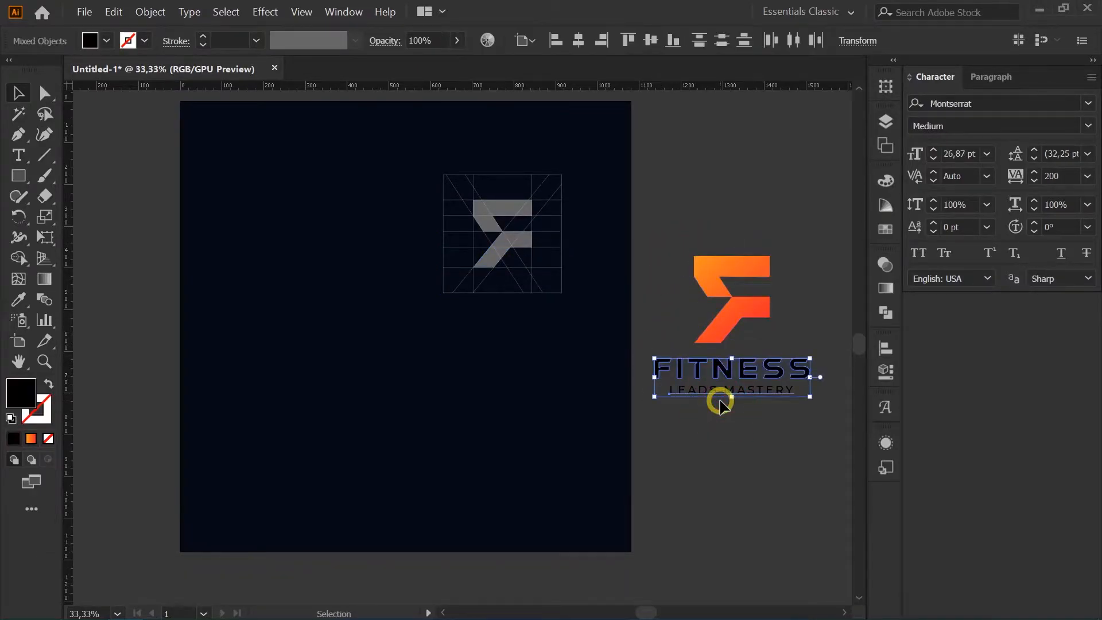
double_click(26, 395)
drag(234, 335, 191, 225)
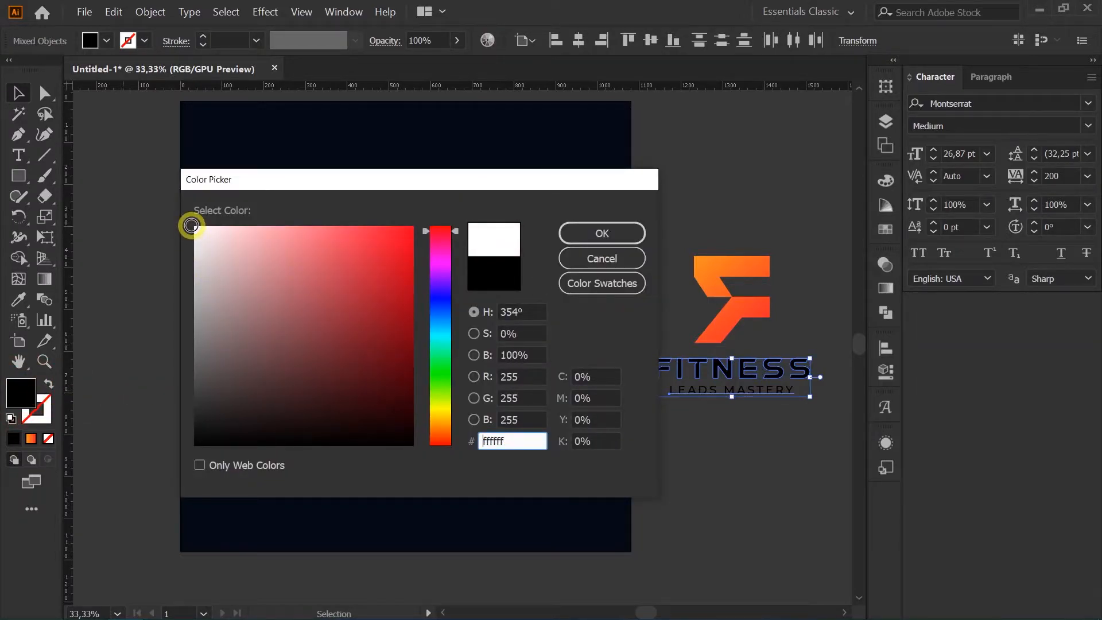
click(571, 235)
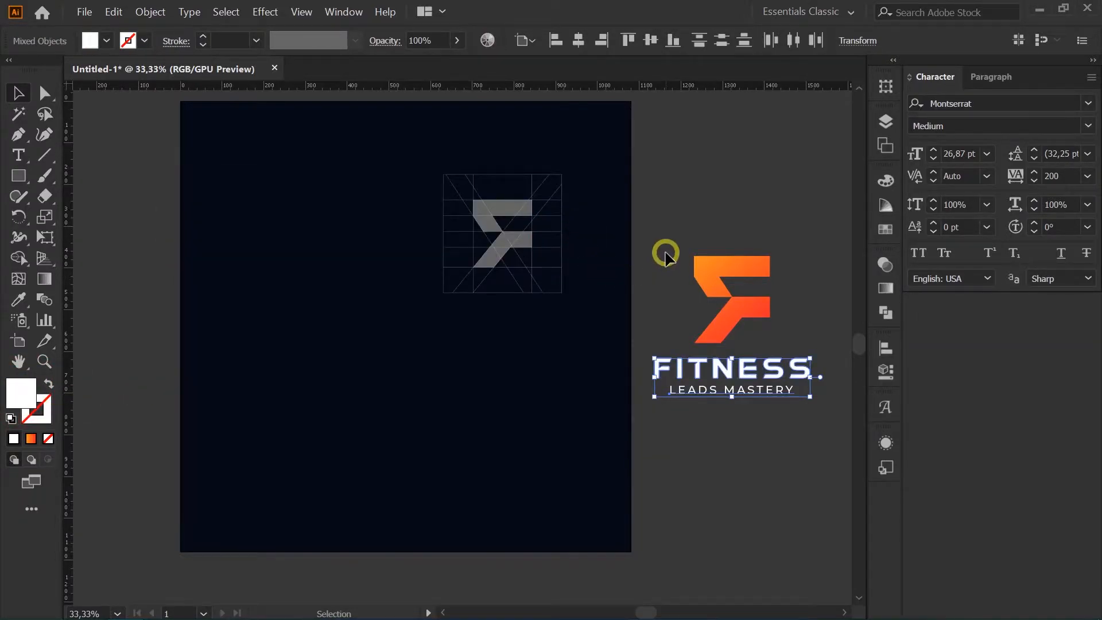
click(790, 388)
Scale the orange mark down slightly in proportion and position it closer above the FITNESS text
ctrl+click(774, 234)
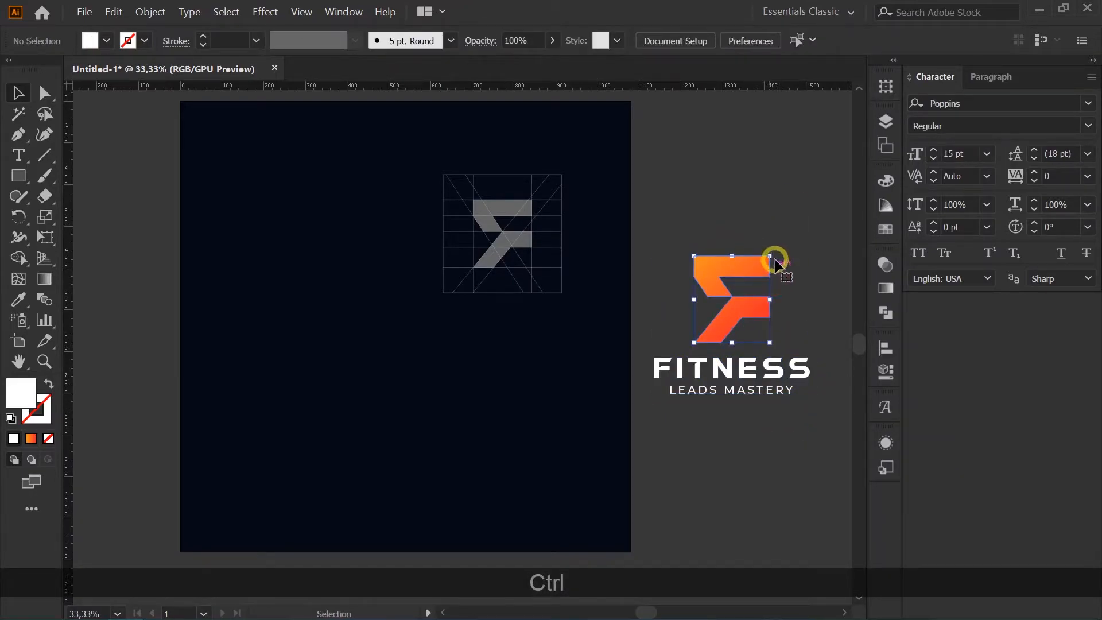
ctrl+click(773, 261)
drag(770, 256, 766, 260)
key(ctrl+z)
drag(743, 310, 745, 318)
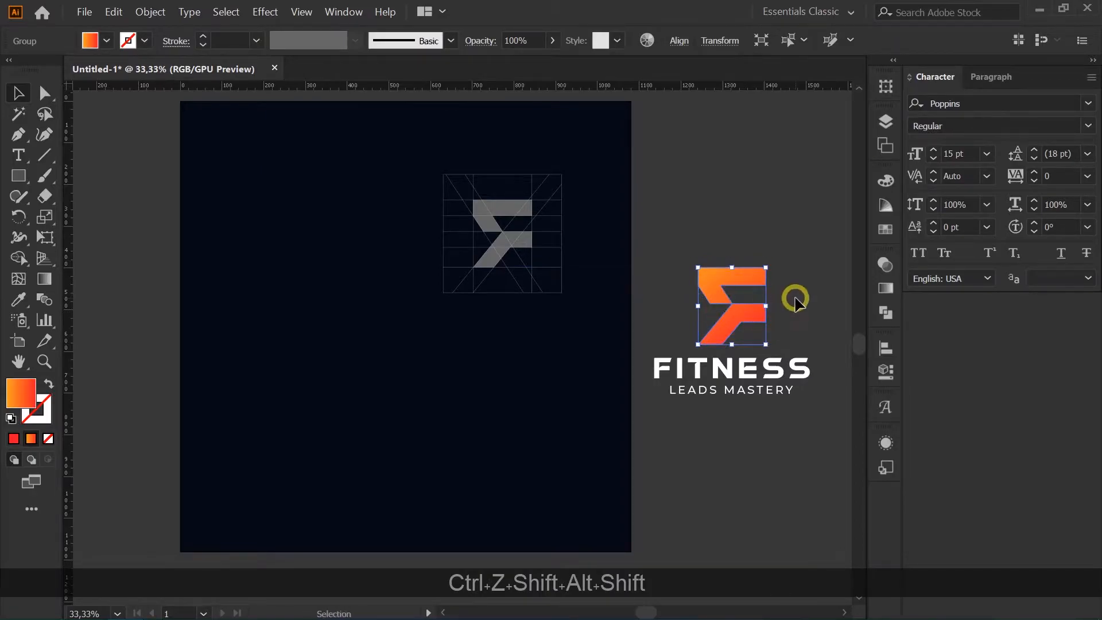
click(795, 300)
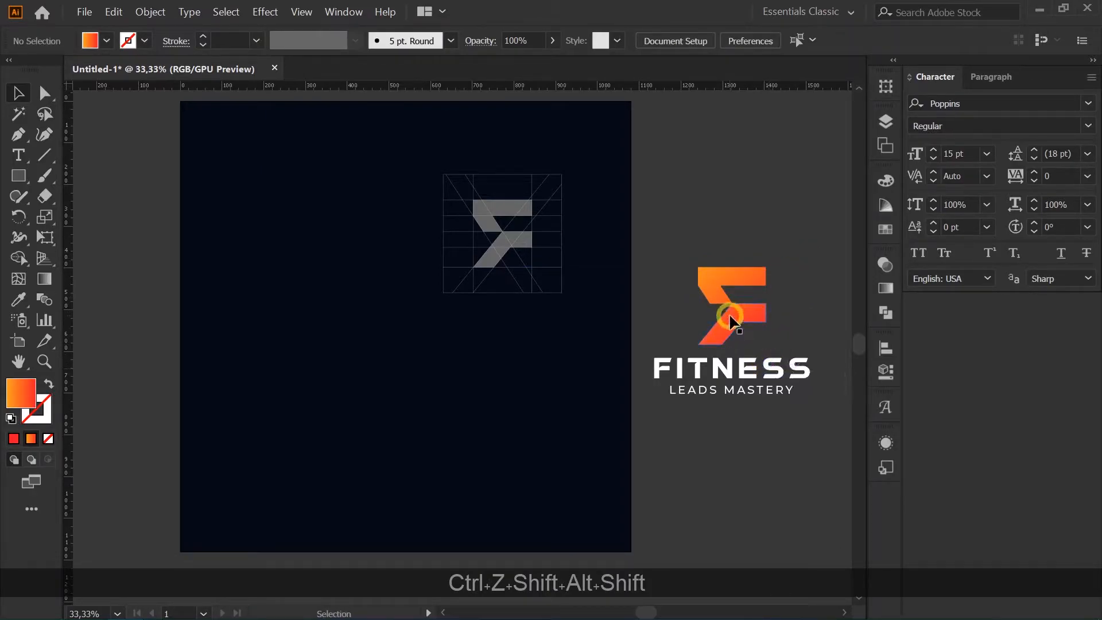
click(766, 268)
drag(766, 268, 765, 264)
key(ctrl+shift+alt+z)
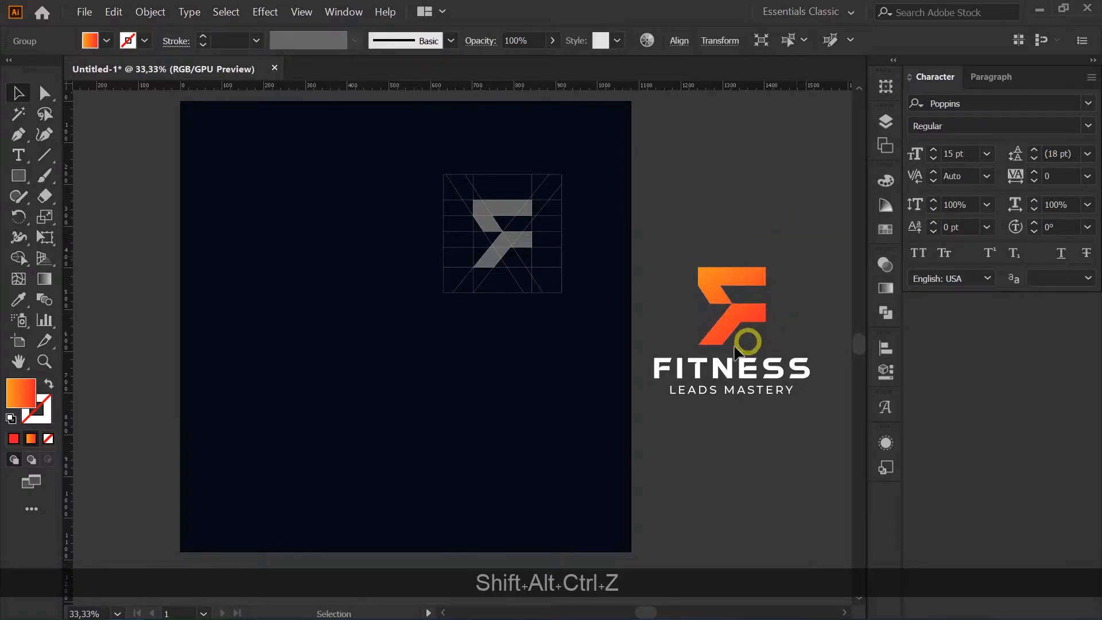
Group the orange mark with its white text and place a copy in the upper left area of the dark background
click(663, 290)
click(779, 425)
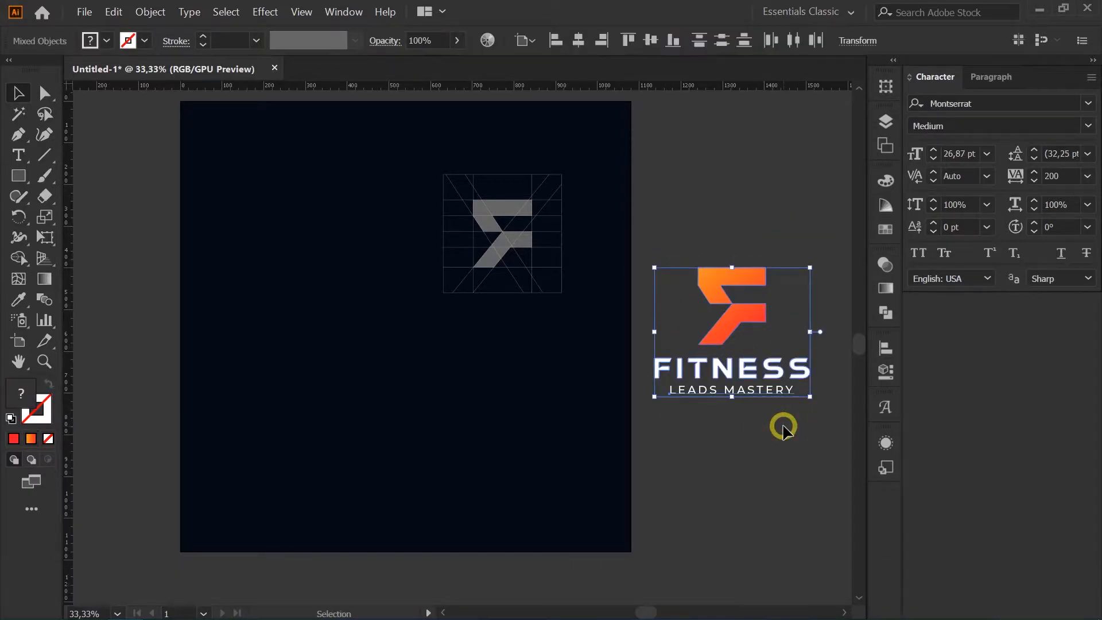
key(ctrl)
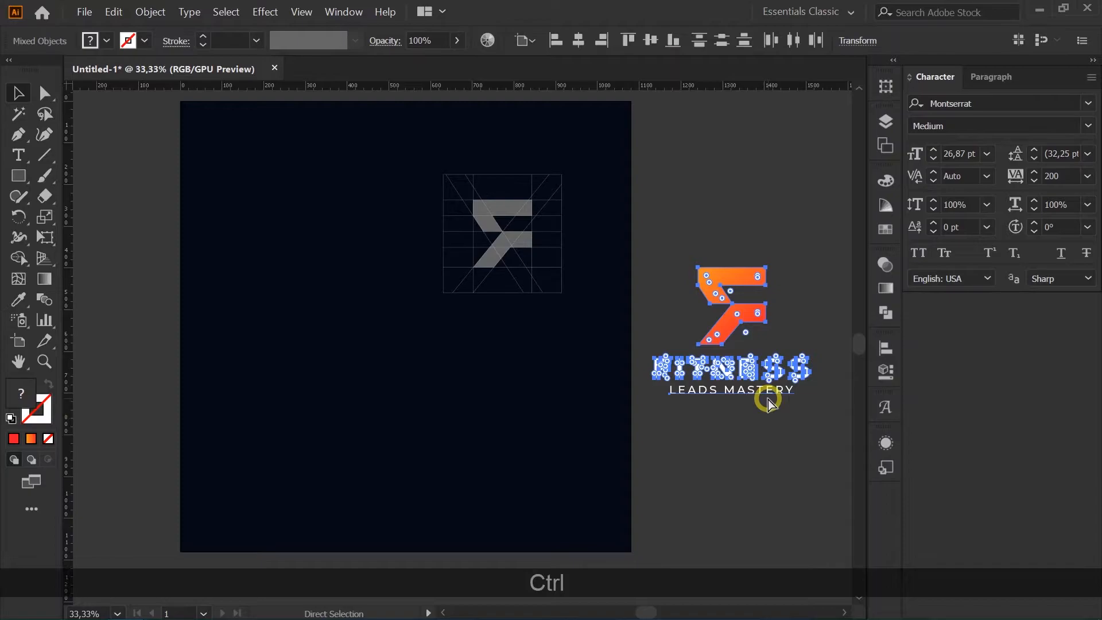
key(ctrl+g)
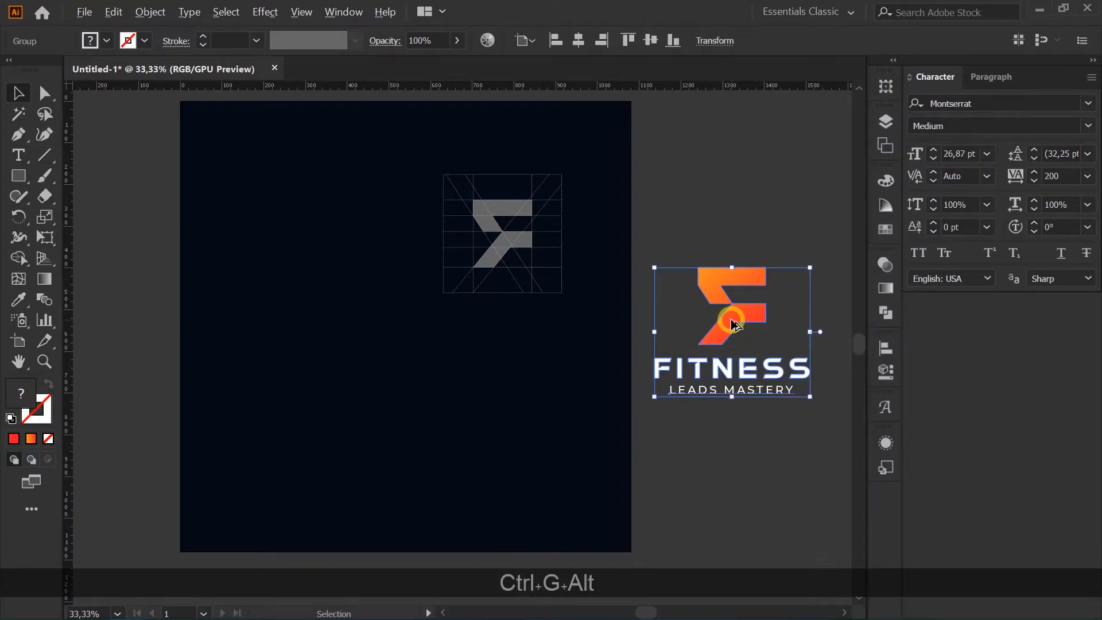
drag(733, 326, 320, 223)
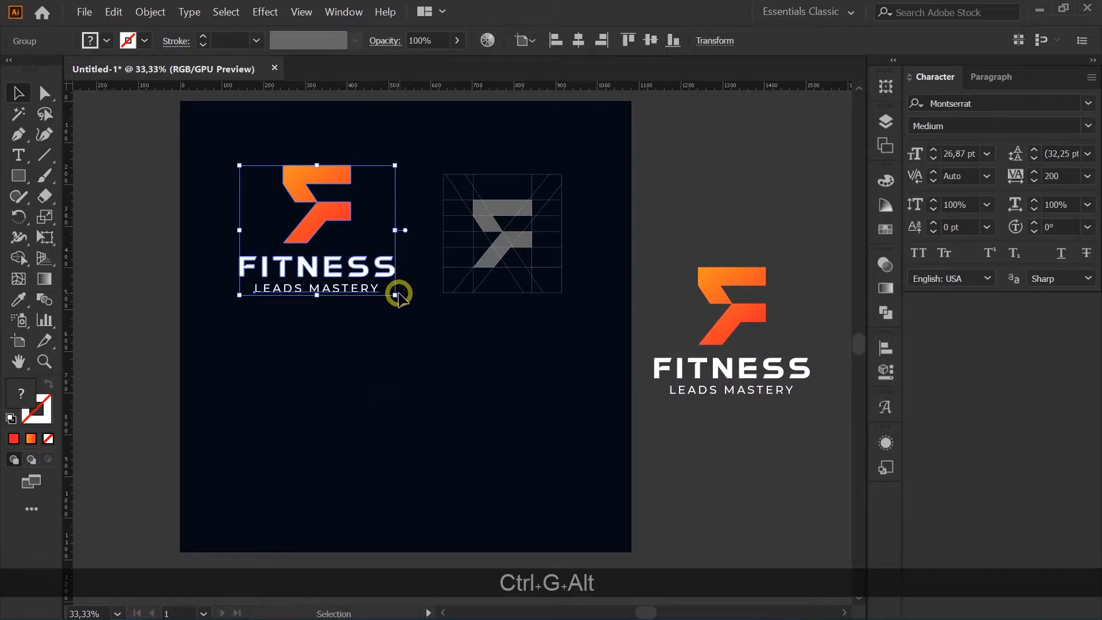
Enlarge the copied logo group proportionally, then trim its size slightly beside the construction grid
drag(397, 294, 424, 319)
click(664, 232)
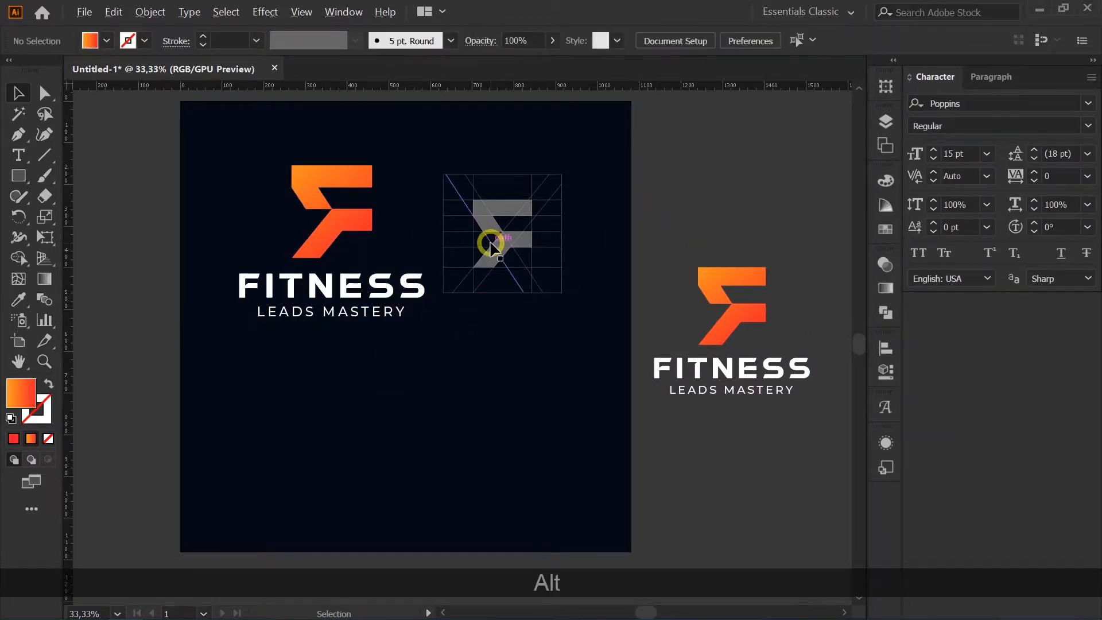
alt+scroll(491, 246, down, 1)
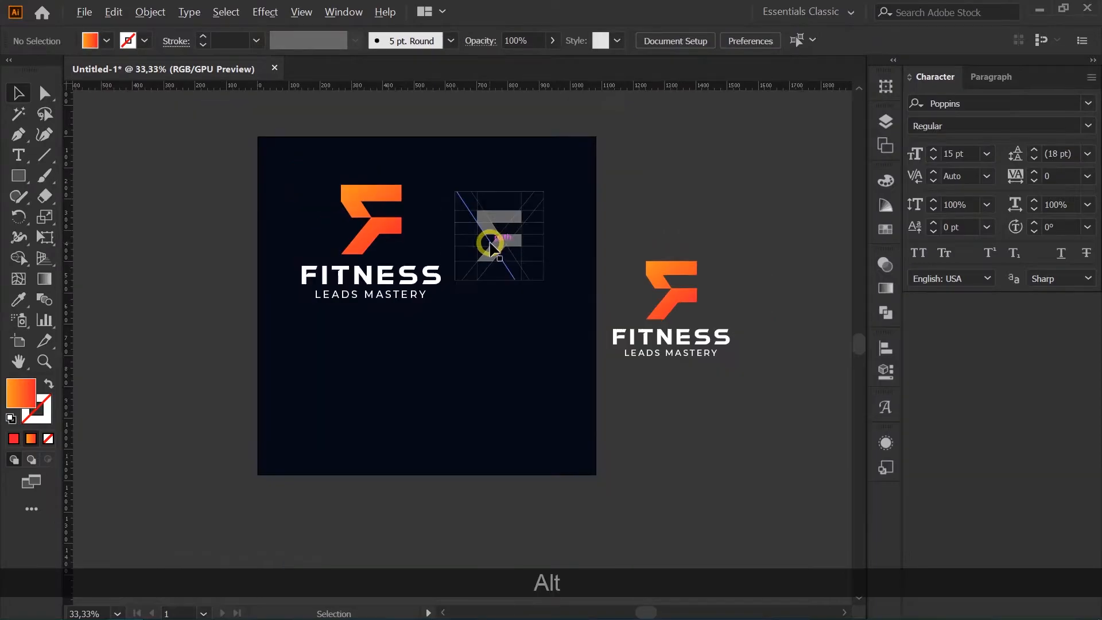
click(364, 252)
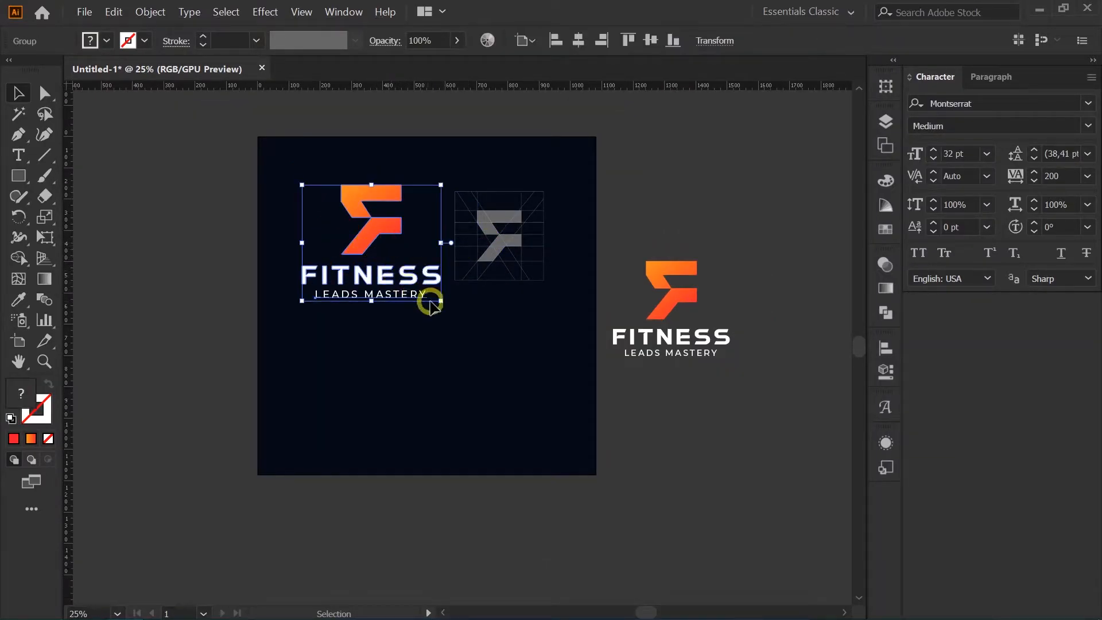
drag(440, 299, 434, 295)
click(614, 214)
Shift the grey mark and construction grid group slightly to the right, away from the full-colour logo
drag(502, 253, 510, 256)
key(ctrl+shift+z)
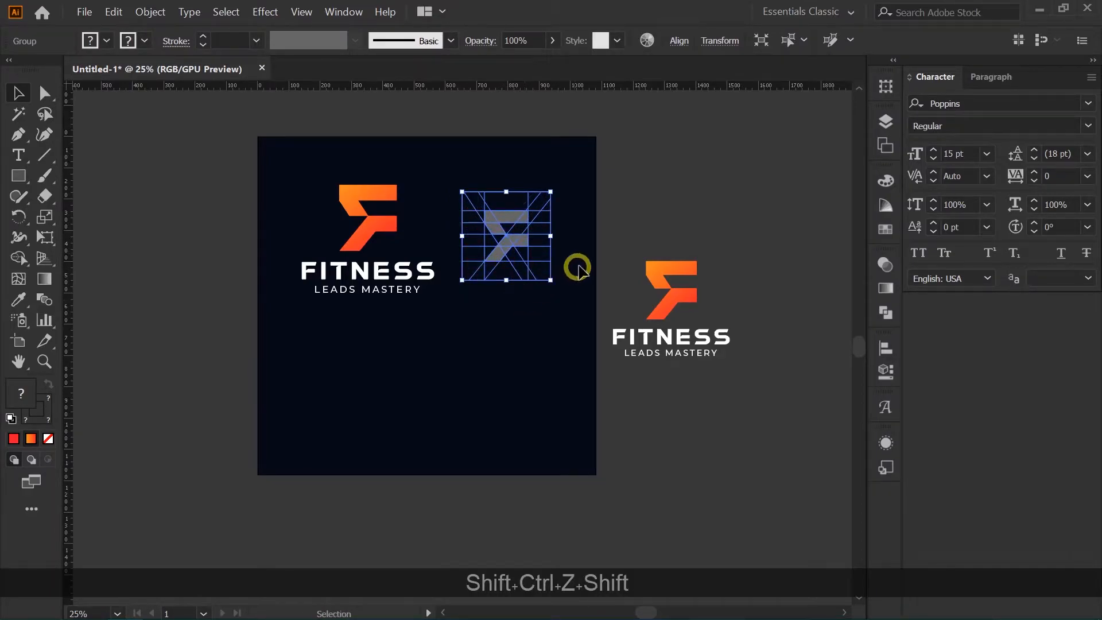
click(623, 241)
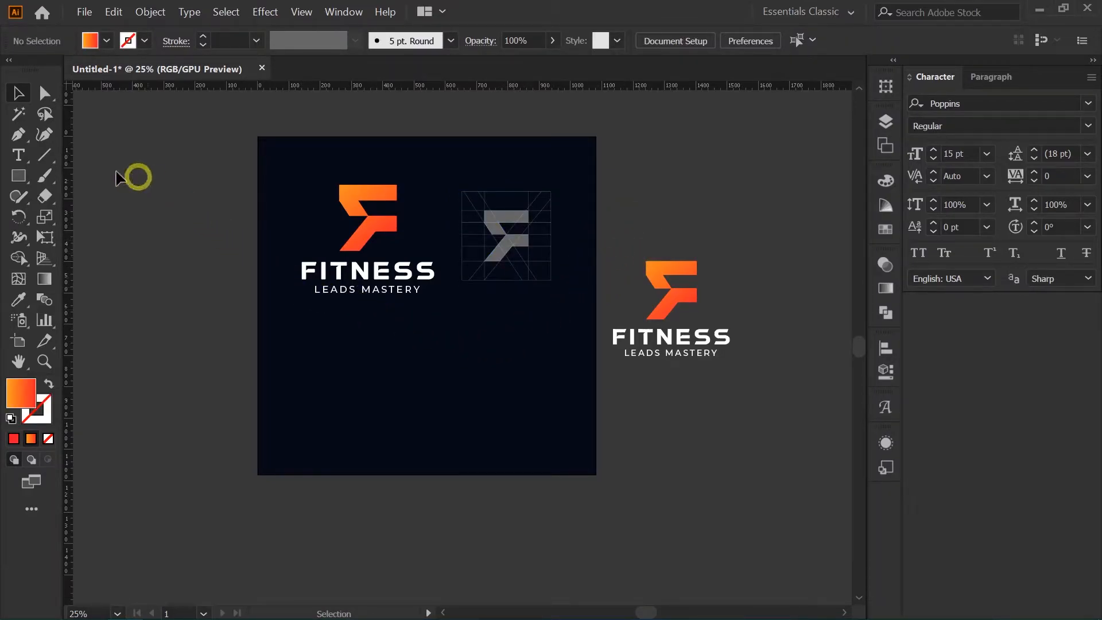
Add a placeholder paragraph in a text frame about as wide as the logo beneath it, and colour the text light grey
click(23, 159)
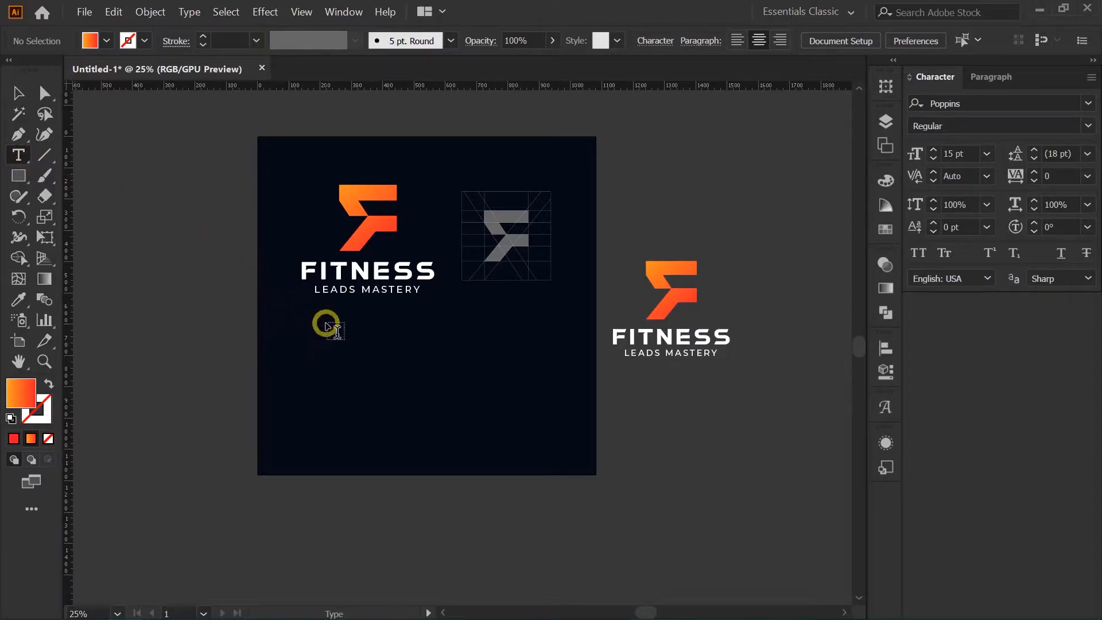
drag(303, 311, 439, 356)
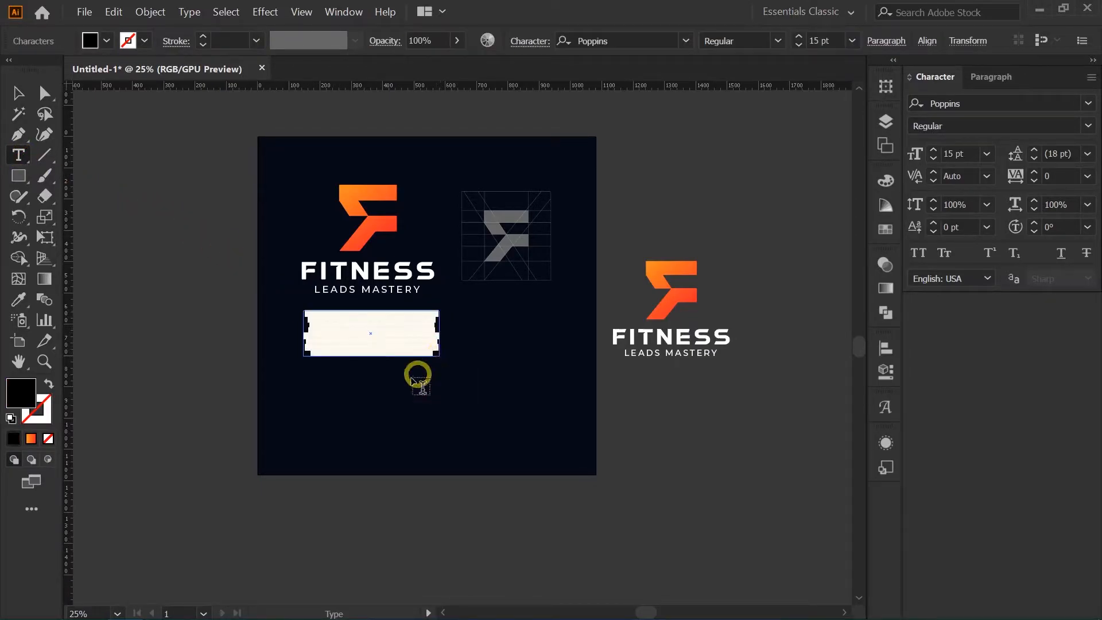
double_click(23, 391)
drag(315, 310, 190, 270)
click(595, 236)
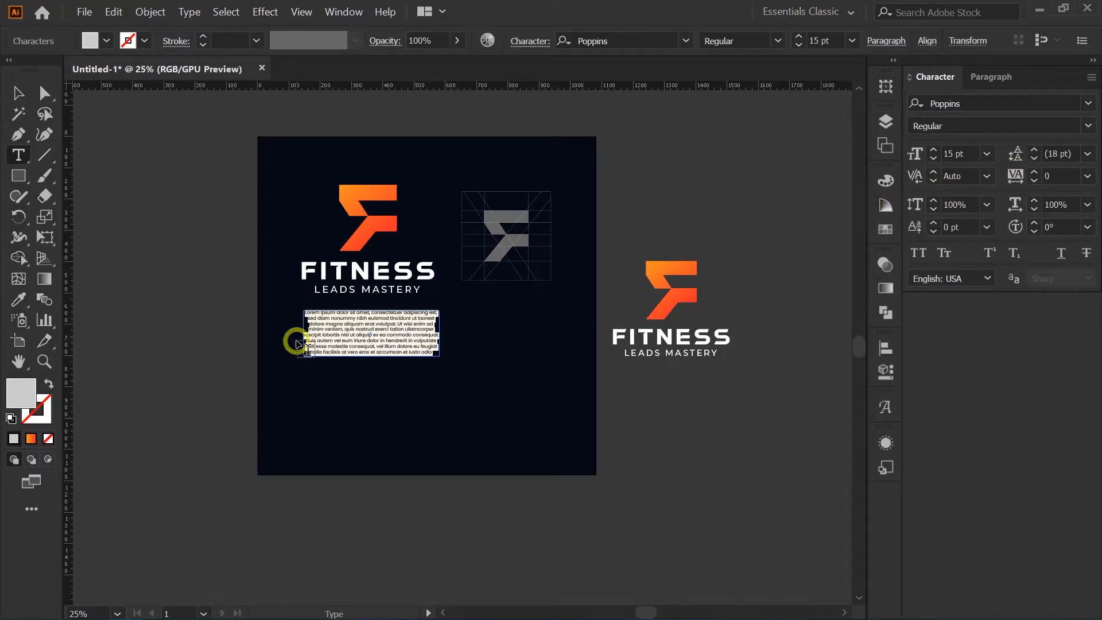
Shorten the placeholder paragraph by deleting most of its closing lines, from "suscipit" up to "iusto odio"
click(337, 333)
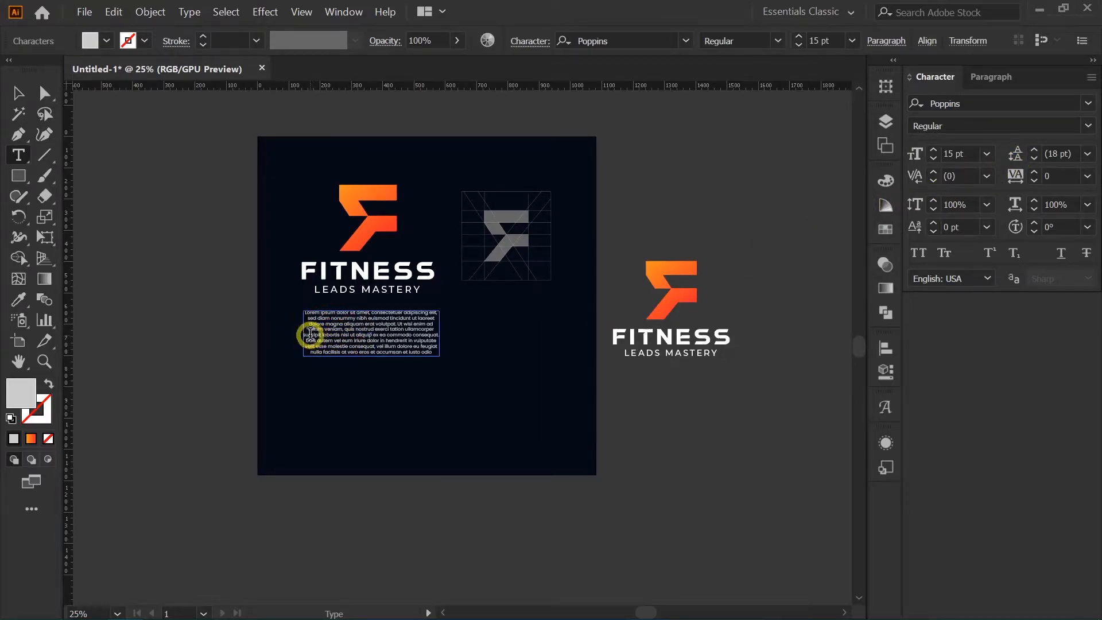
drag(310, 334, 405, 354)
key(BackSpace)
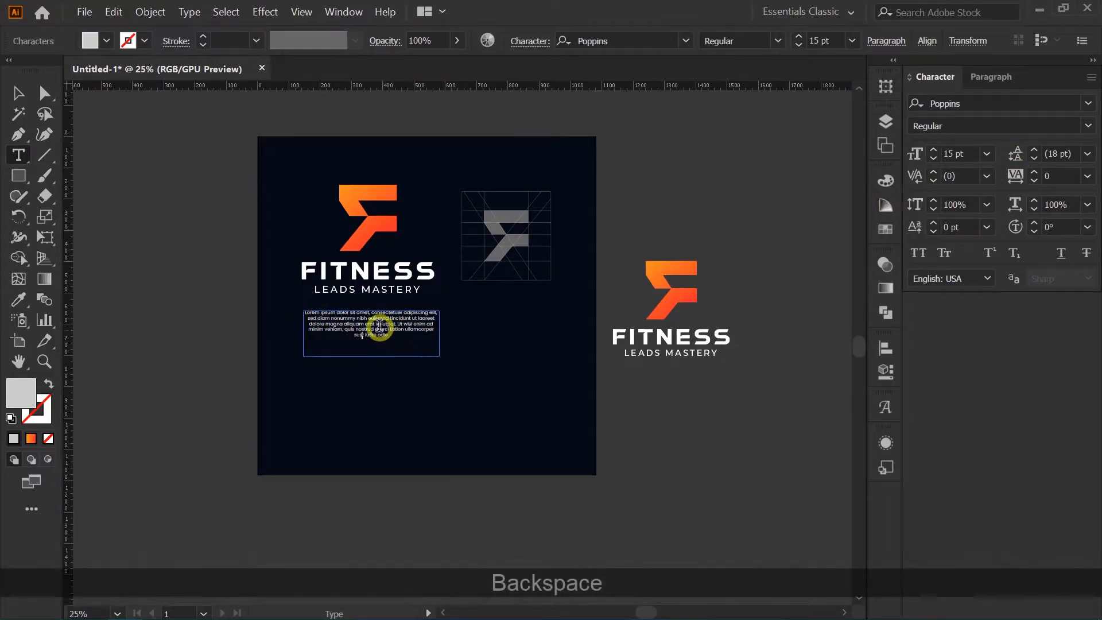
key(Return)
key(ctrl+z)
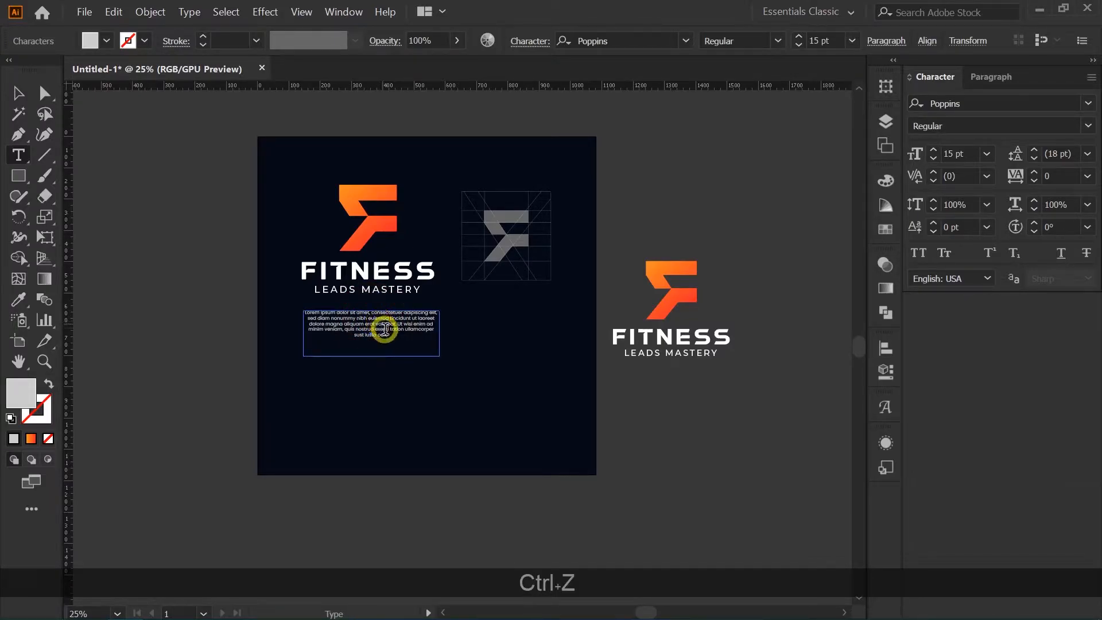
Insert a line break after "aliquam erat v" in the placeholder paragraph and set its font size to 16 pt
click(376, 325)
key(Return)
click(39, 150)
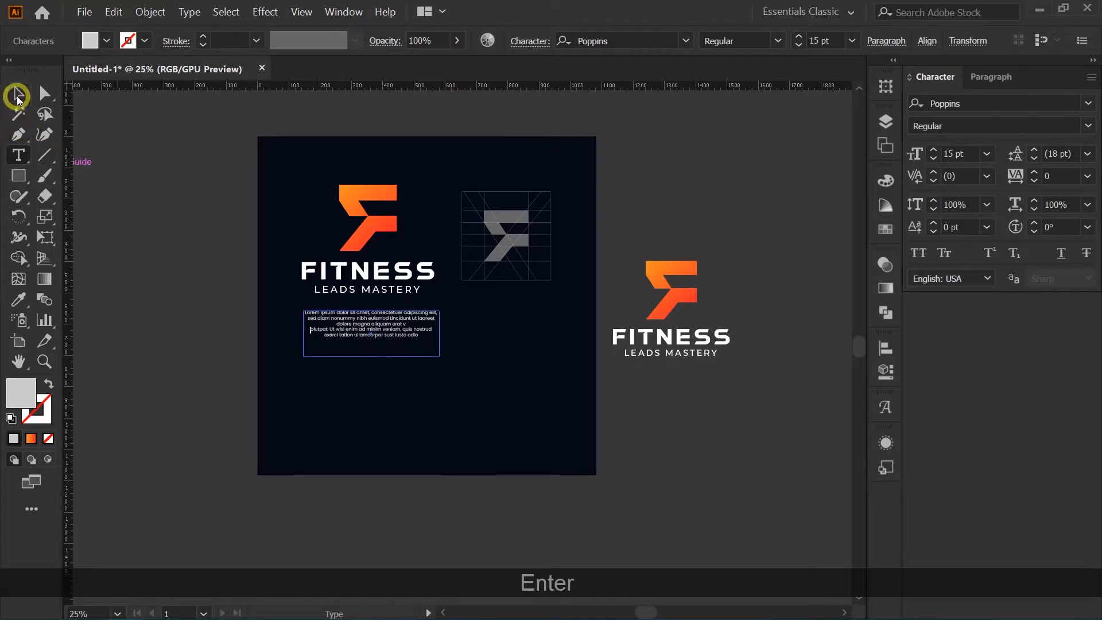
click(18, 99)
click(934, 150)
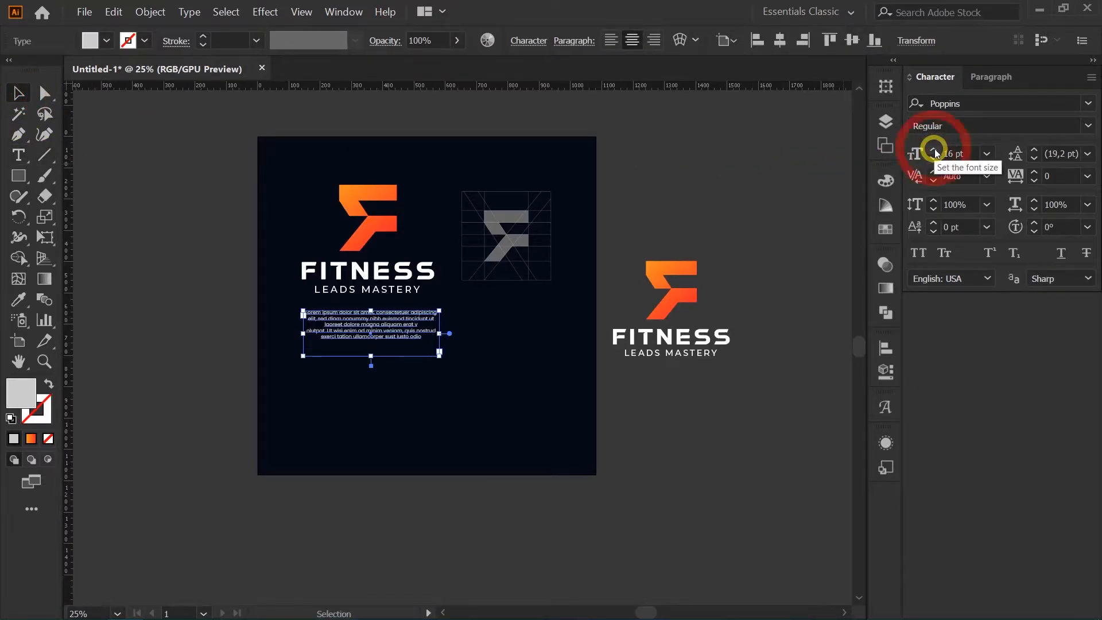
Align the full-colour logo and the paragraph on their horizontal centres, relative to the selection
drag(327, 386, 395, 200)
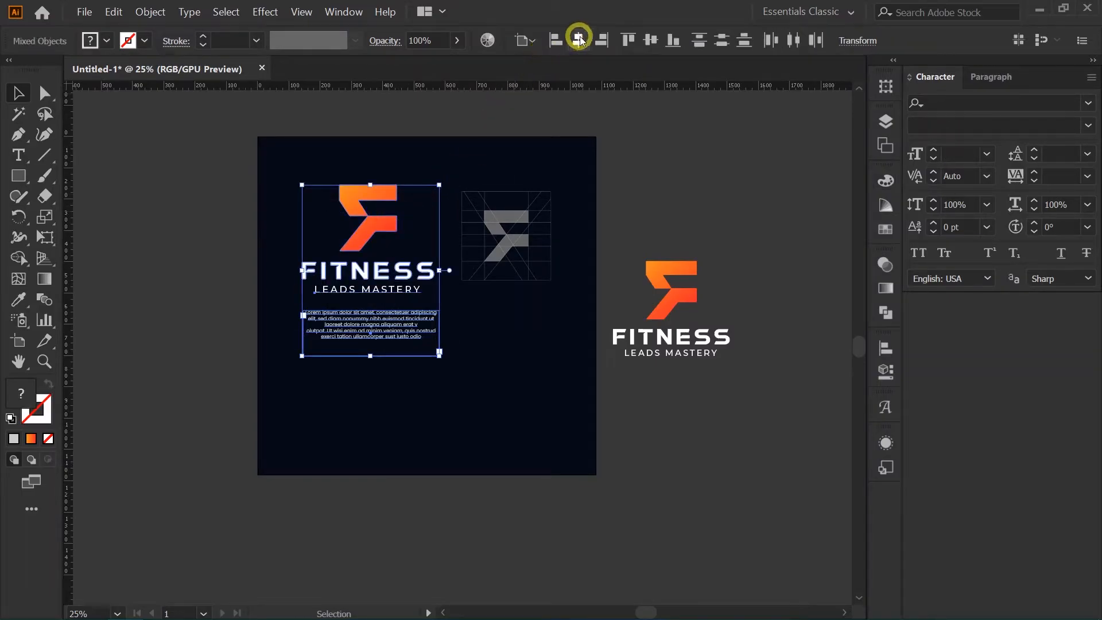
click(525, 40)
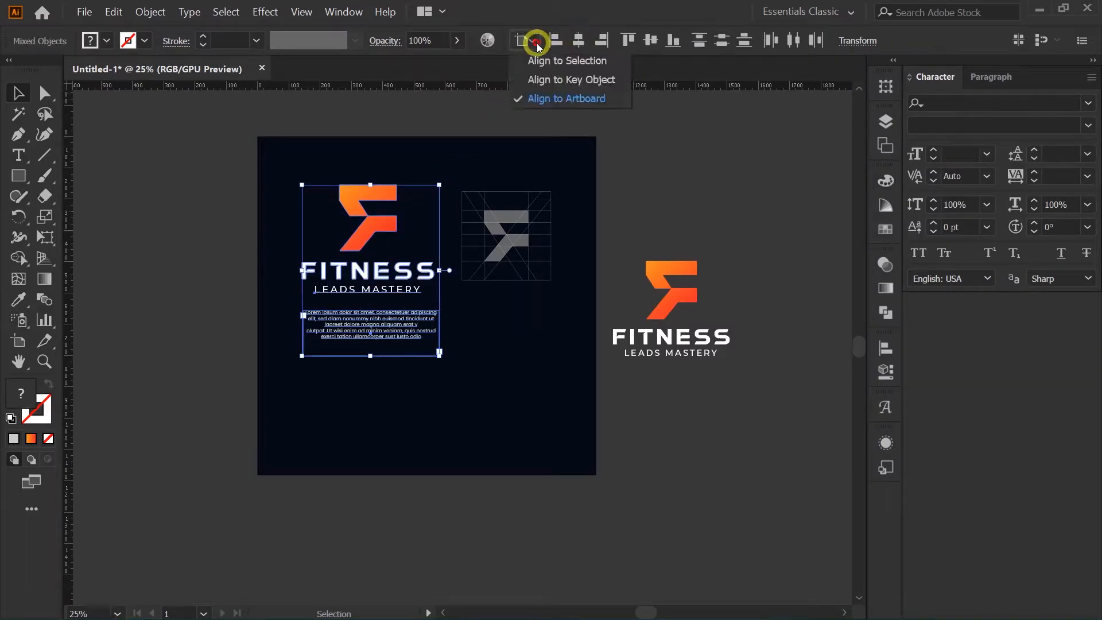
click(570, 60)
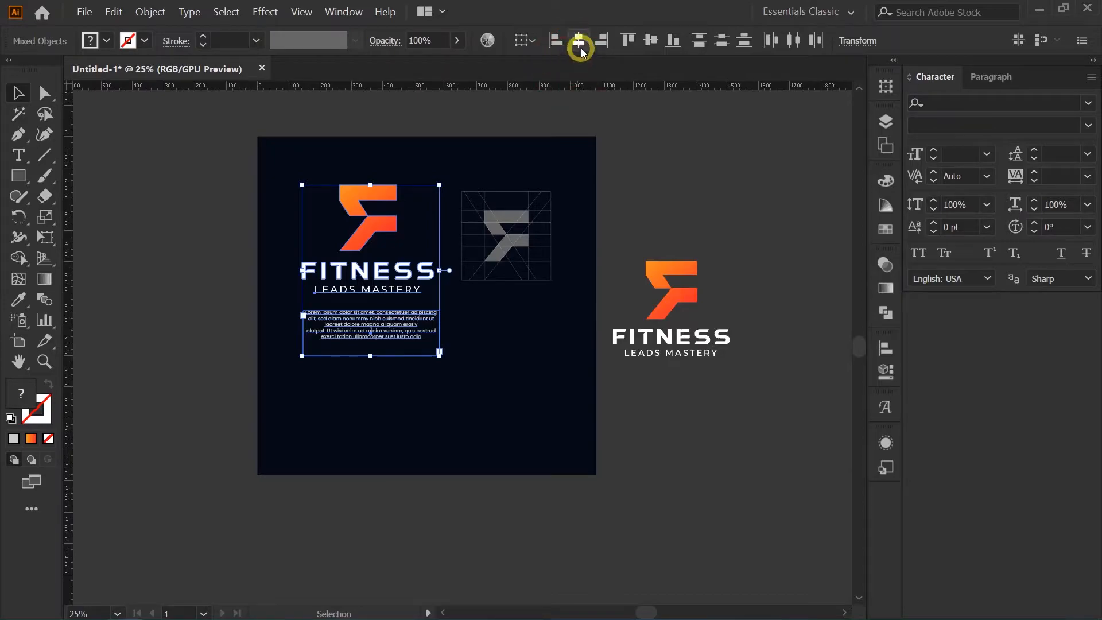
click(580, 41)
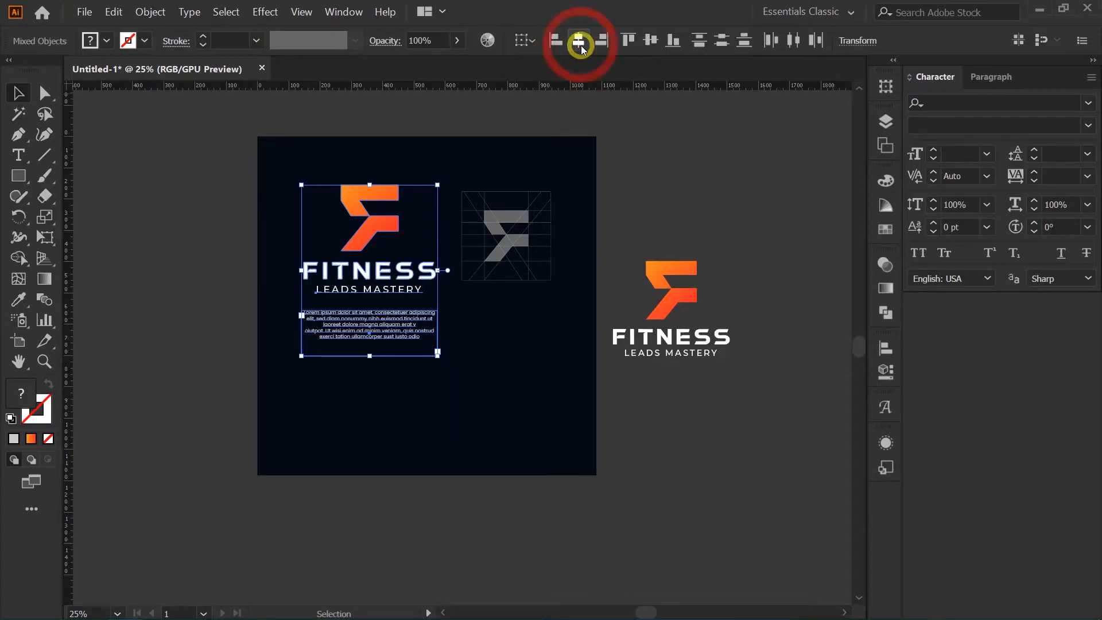
click(468, 151)
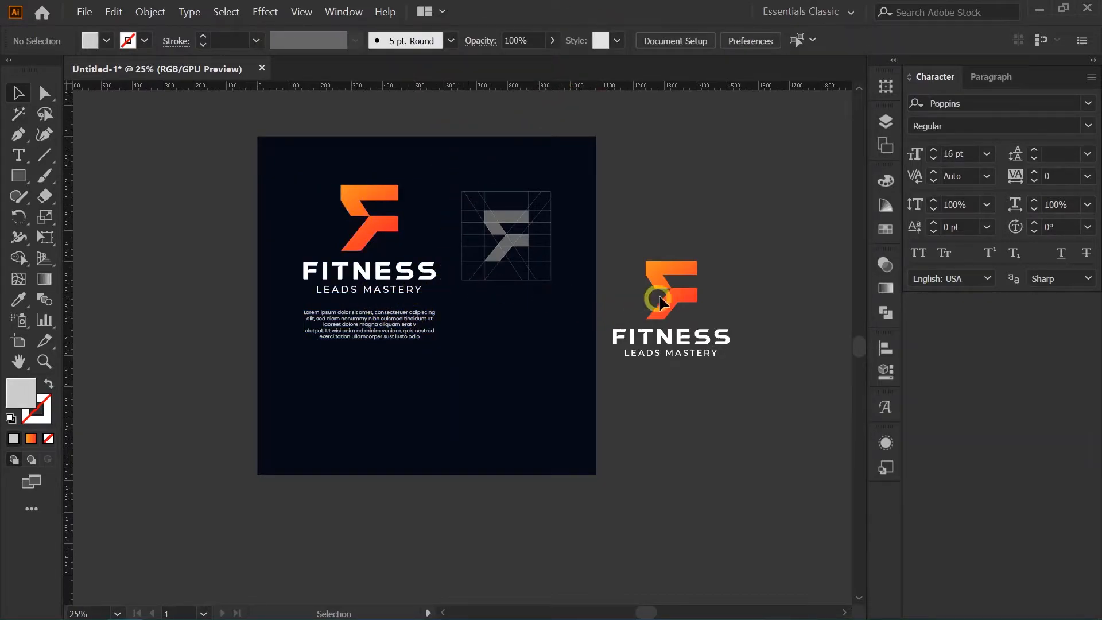
Move the spare logo to the bottom left of the dark background and place its reduced mark to the left of the text
drag(675, 299, 297, 449)
double_click(387, 403)
key(Up)
key(Up)
key(Up)
key(Up)
key(Up)
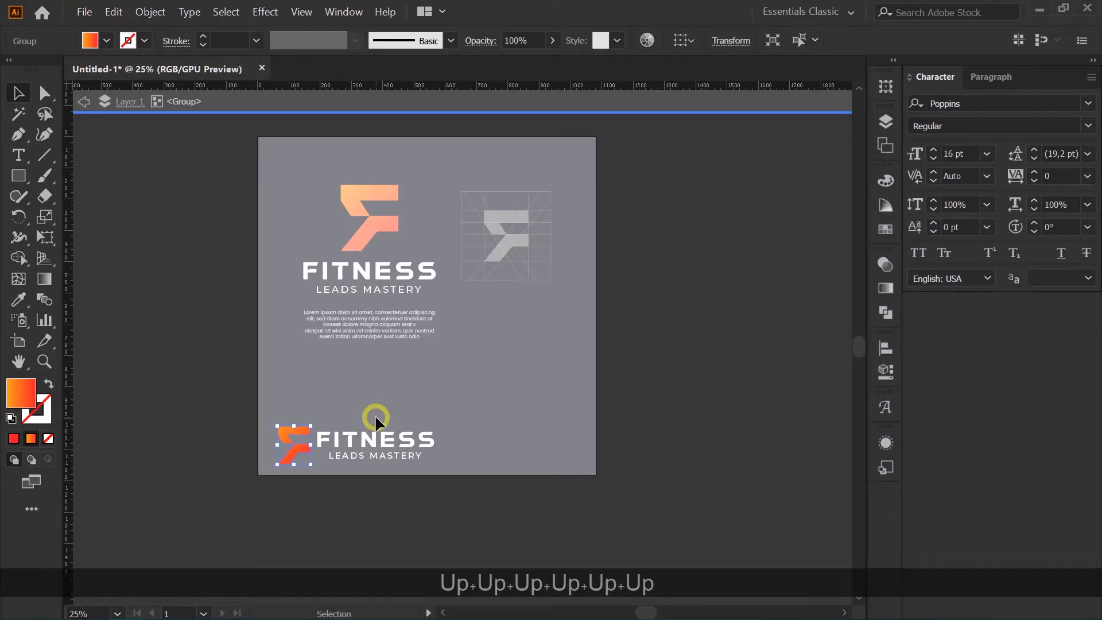
key(Up)
key(Up)
key(Up)
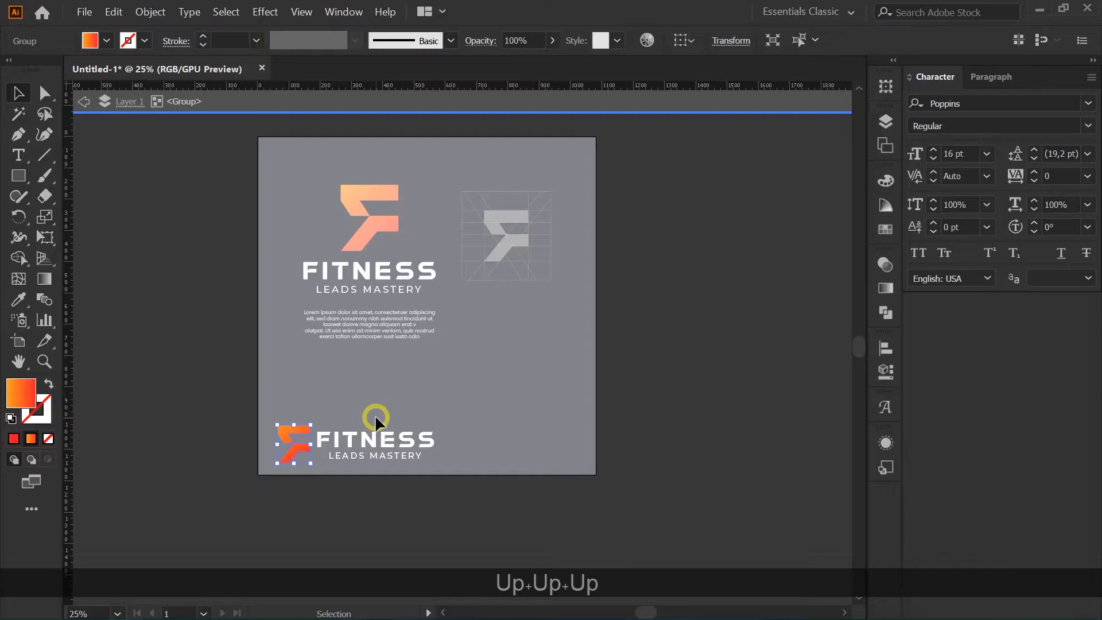
Move the mark of the horizontal logo further left to widen the gap to the FITNESS text, and leave group editing
drag(298, 451, 293, 443)
click(352, 397)
scroll(295, 425, up, 3)
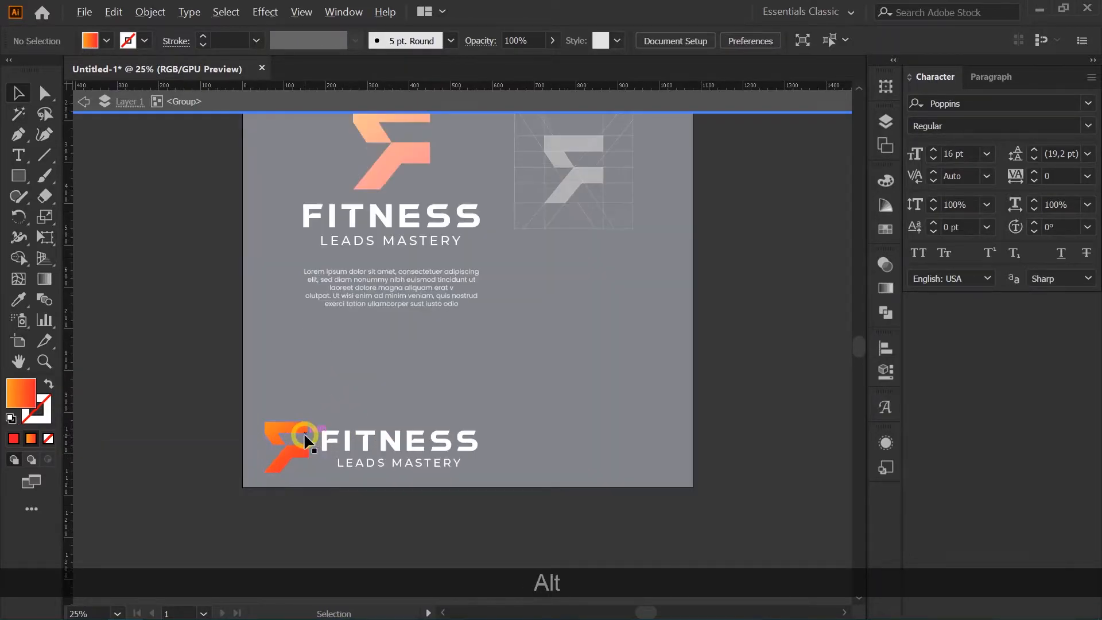
drag(298, 429, 284, 423)
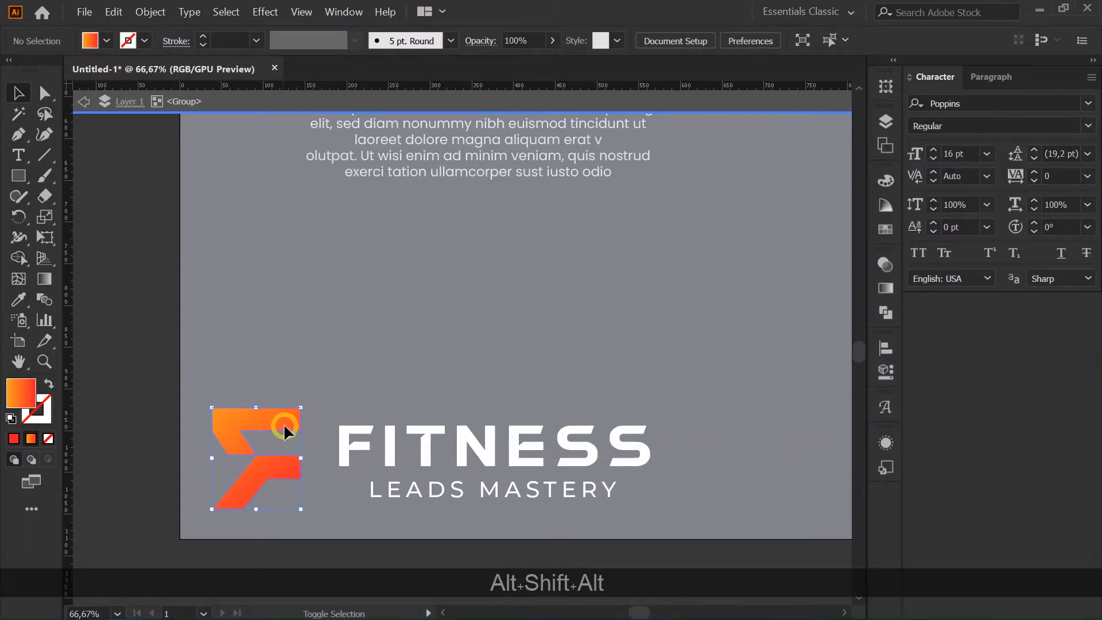
scroll(284, 422, down, 3)
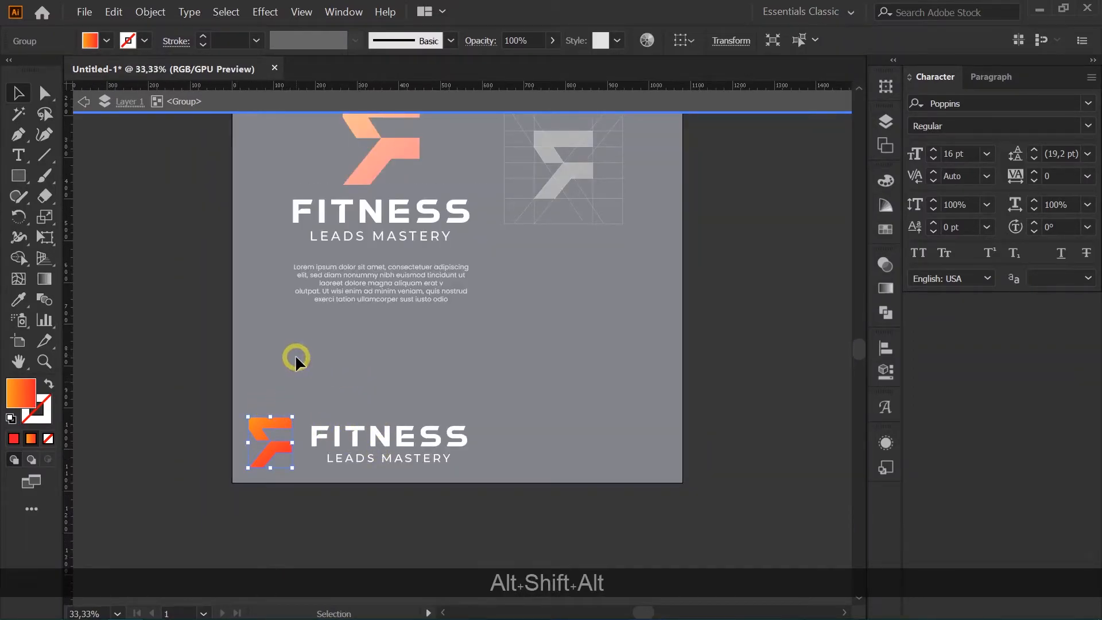
double_click(320, 375)
Scale the horizontal logo down to the main logo's width and position it directly below the paragraph
click(269, 437)
drag(438, 428, 470, 365)
drag(261, 365, 290, 365)
click(270, 445)
click(408, 278)
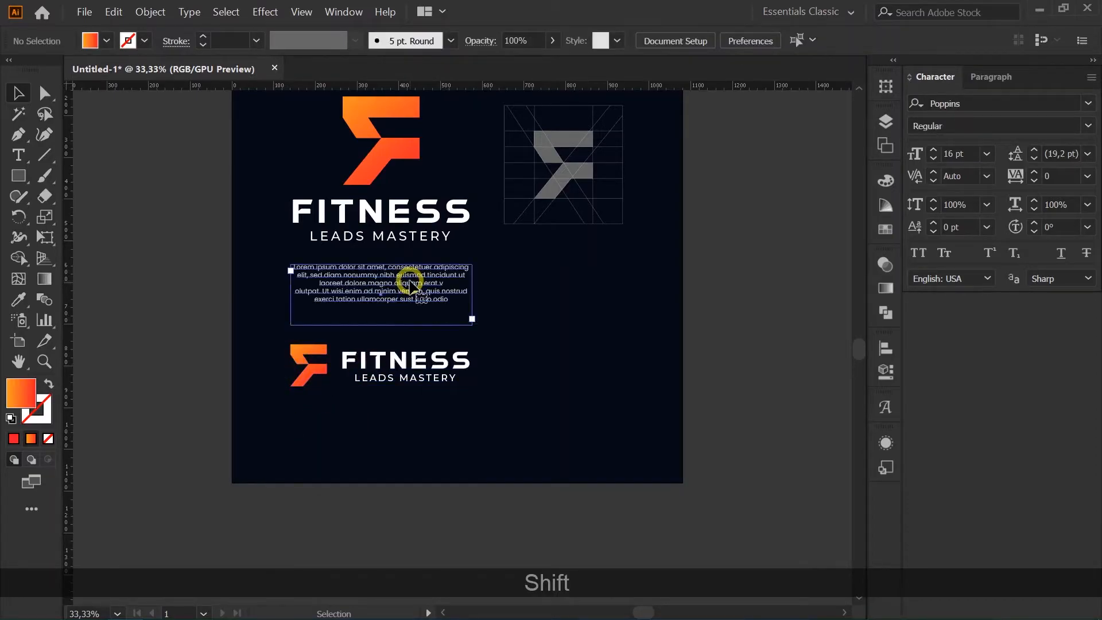
Narrow the paragraph's text frame slightly about its centre and align it with both logos on their horizontal centres
drag(291, 294, 295, 291)
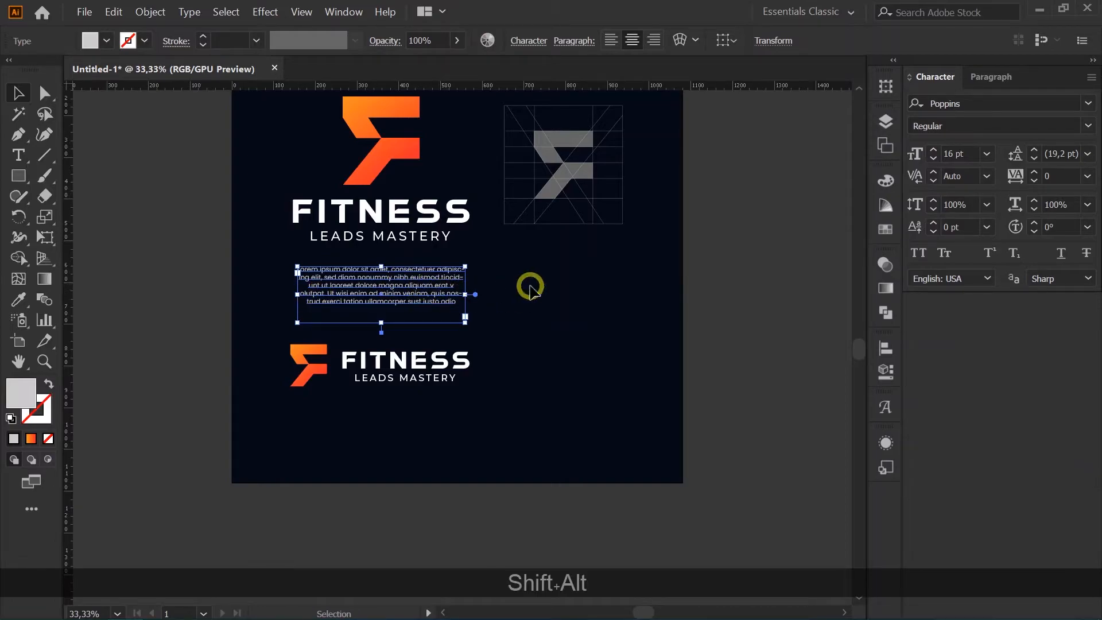
click(505, 303)
scroll(383, 389, down, 1)
drag(356, 427, 439, 151)
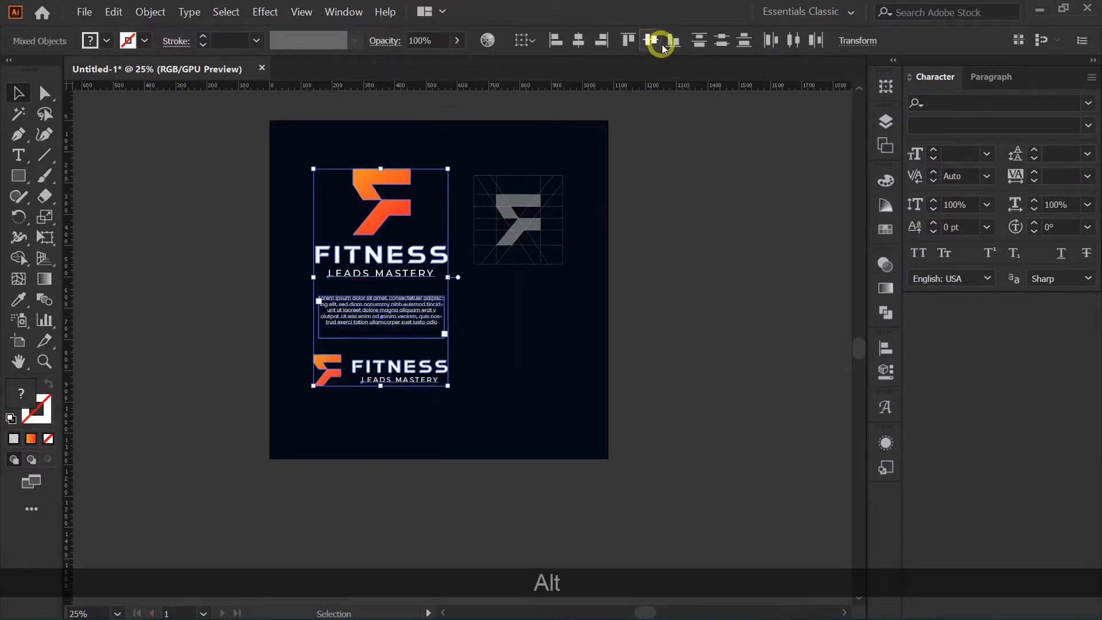
click(579, 40)
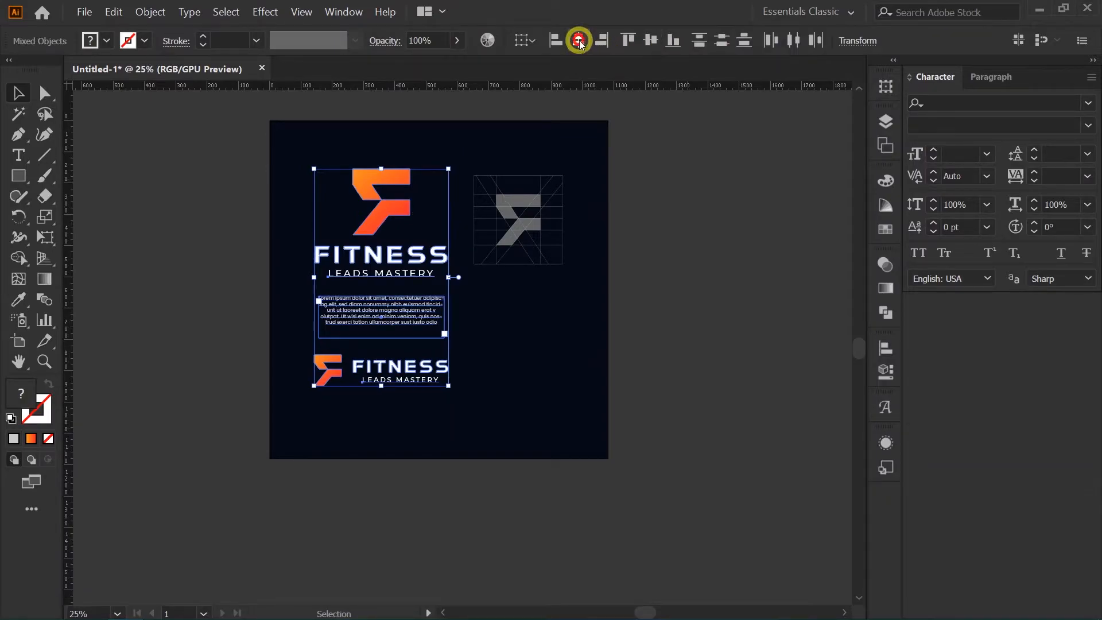
key(space)
drag(551, 174, 543, 238)
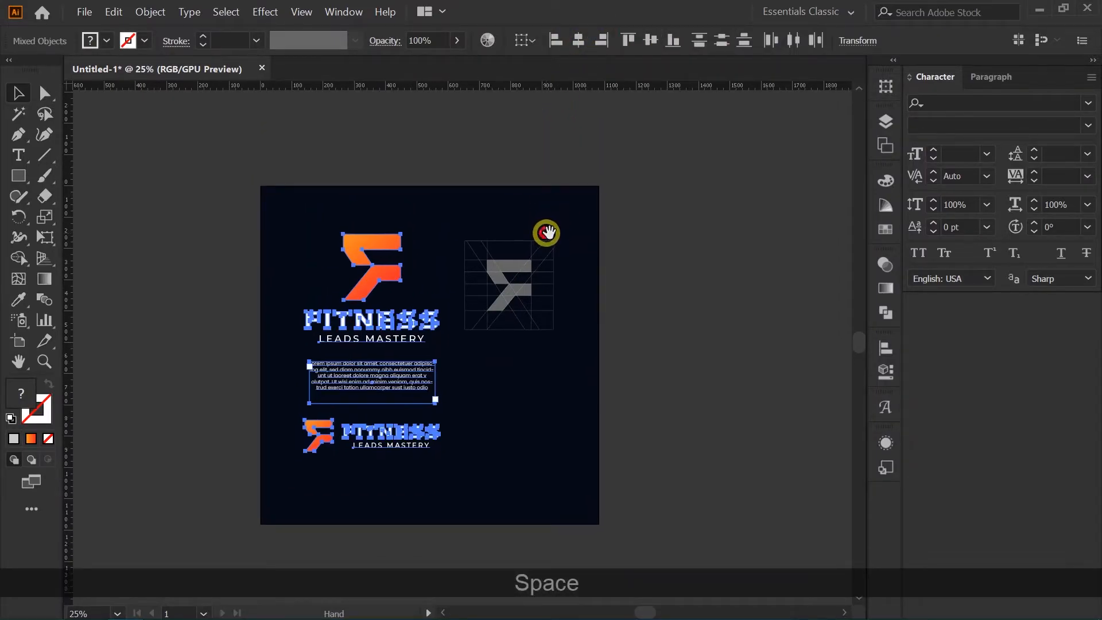
click(675, 208)
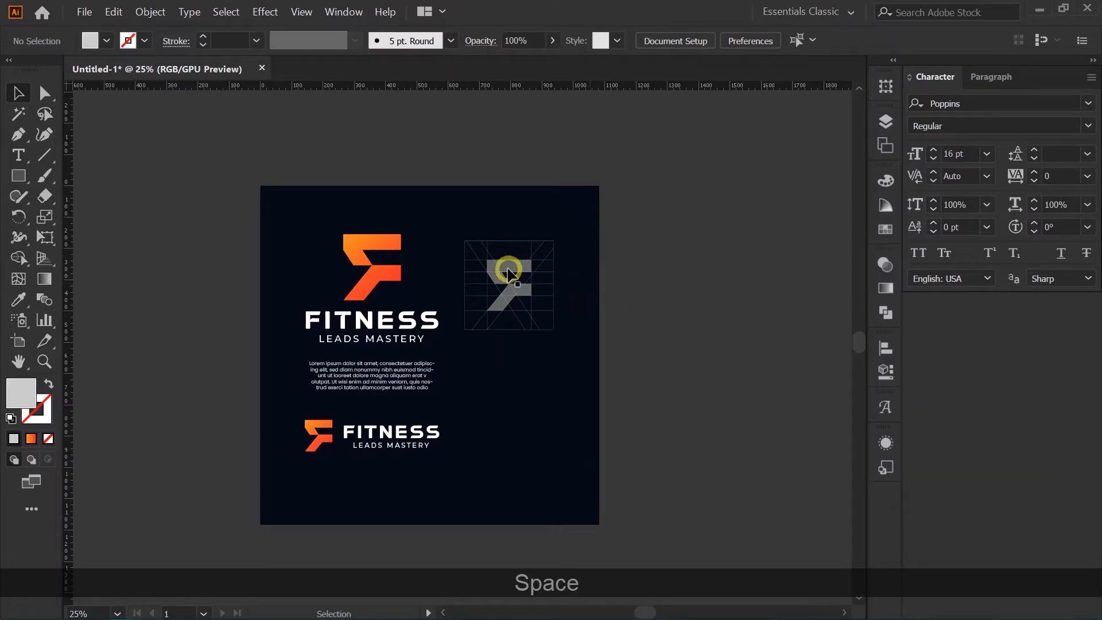
Select both full-colour logos with the paragraph and scale the whole column down slightly in proportion
click(507, 270)
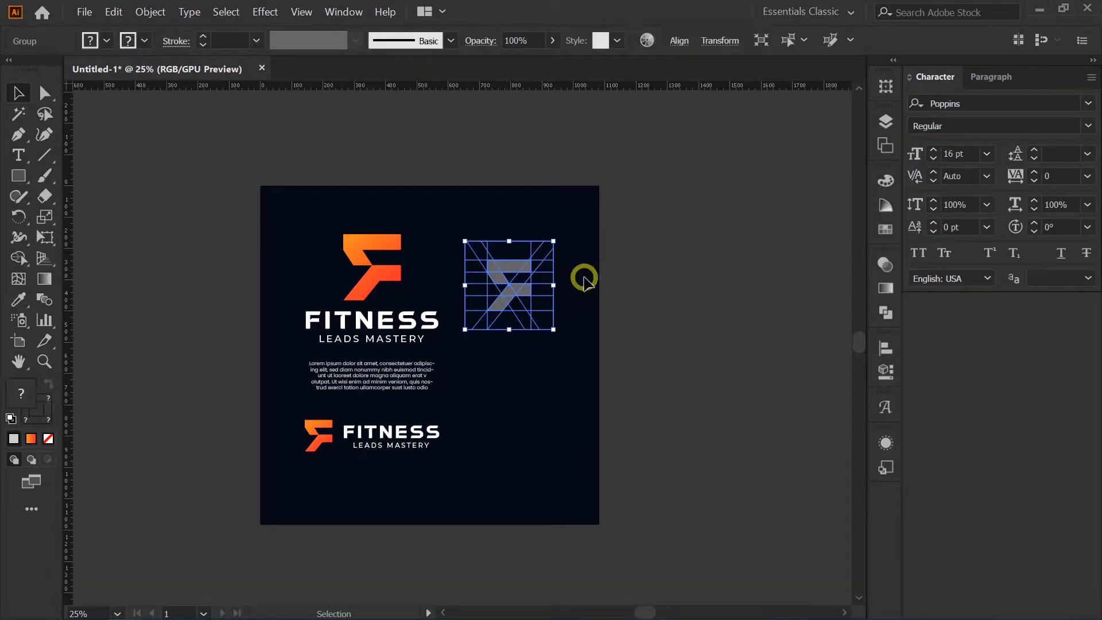
key(space)
drag(557, 288, 547, 310)
click(547, 310)
drag(307, 245, 421, 458)
drag(428, 253, 419, 271)
click(445, 239)
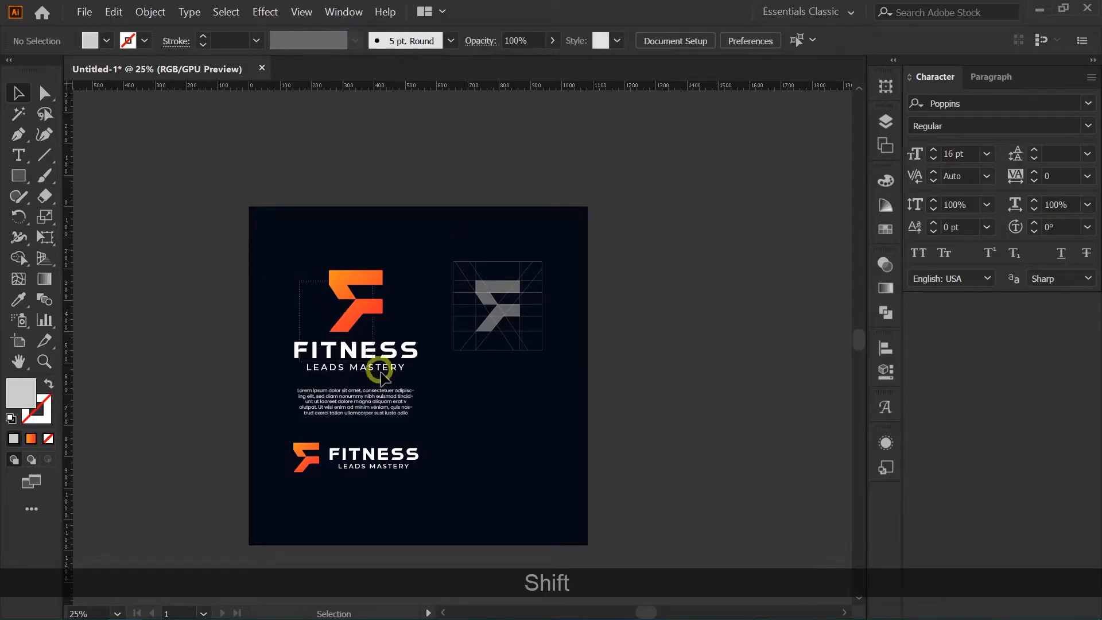
Move the horizontal logo slightly further down below the paragraph and deselect it
drag(404, 424, 414, 466)
click(451, 431)
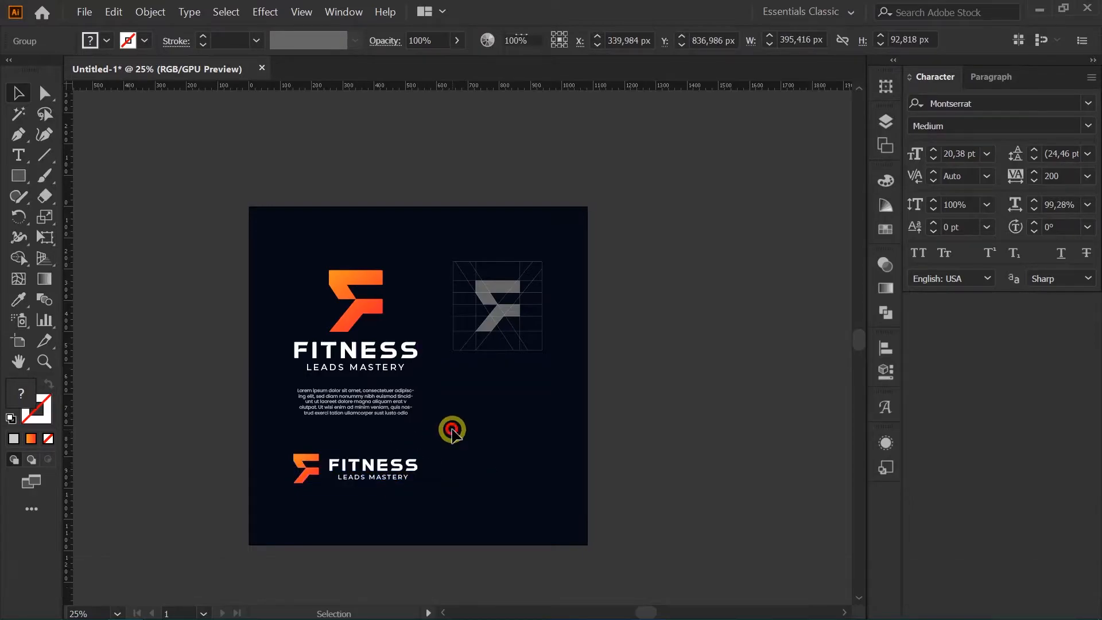
key(space)
drag(484, 433, 477, 423)
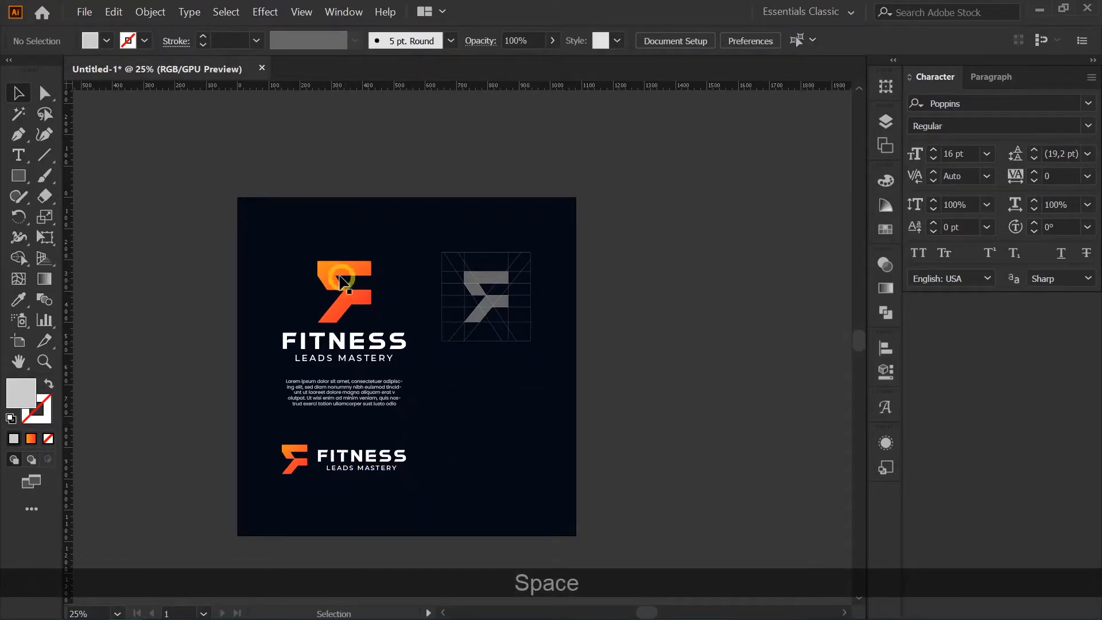
click(334, 279)
click(332, 241)
ctrl+click(339, 287)
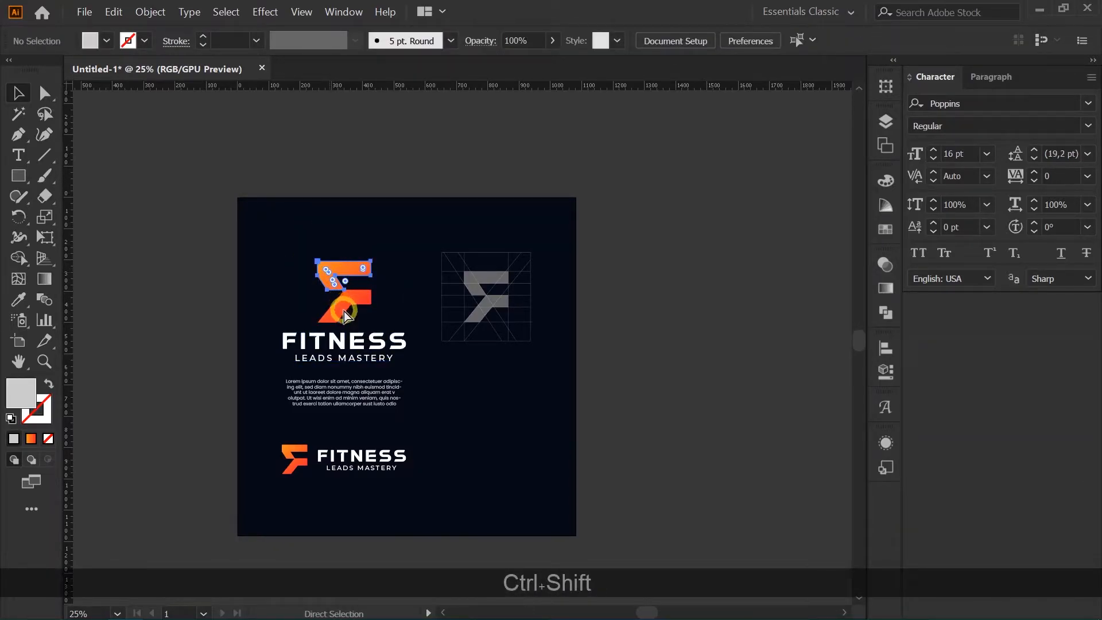
ctrl+shift+click(345, 315)
key(ctrl+c)
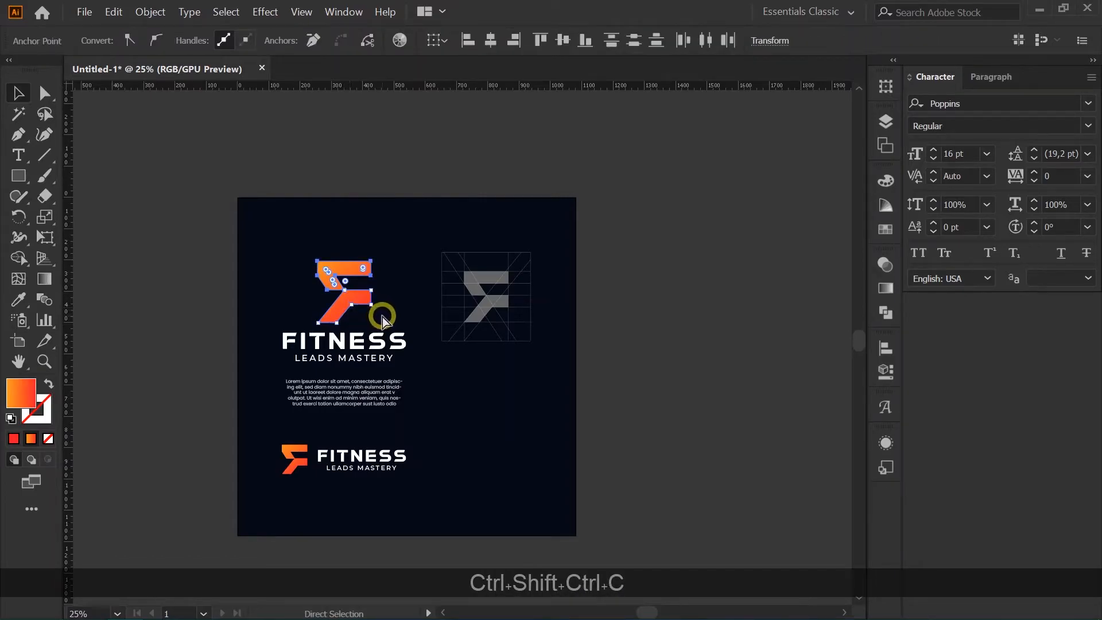
ctrl+click(449, 364)
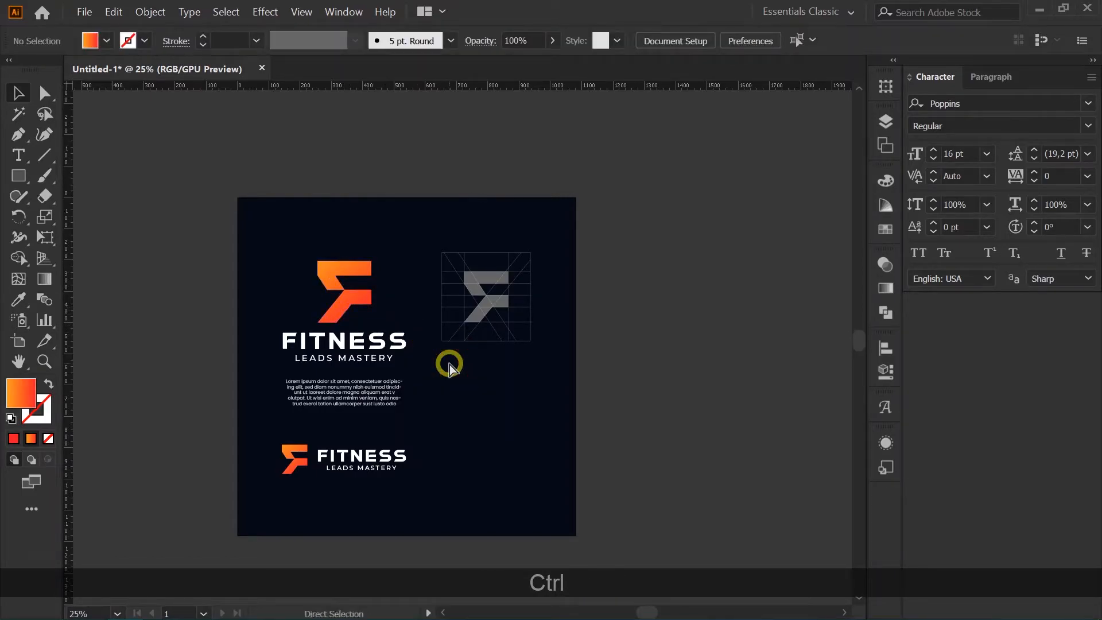
key(ctrl+v)
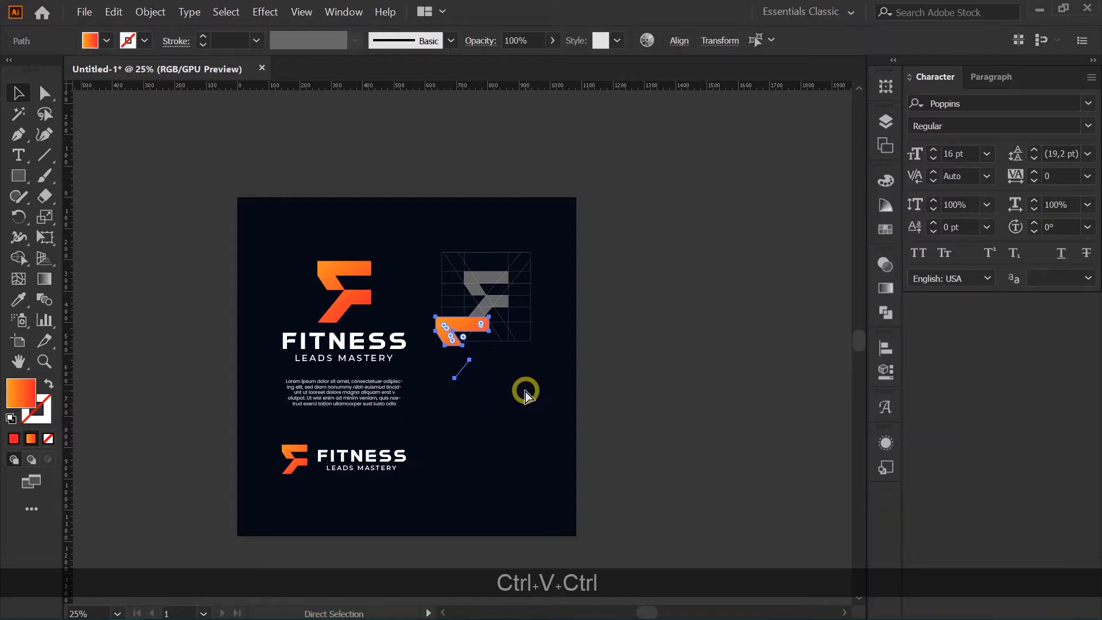
key(ctrl+z)
Copy the complete orange mark of the main logo, paste it and place it below the construction grid
key(ctrl+shift)
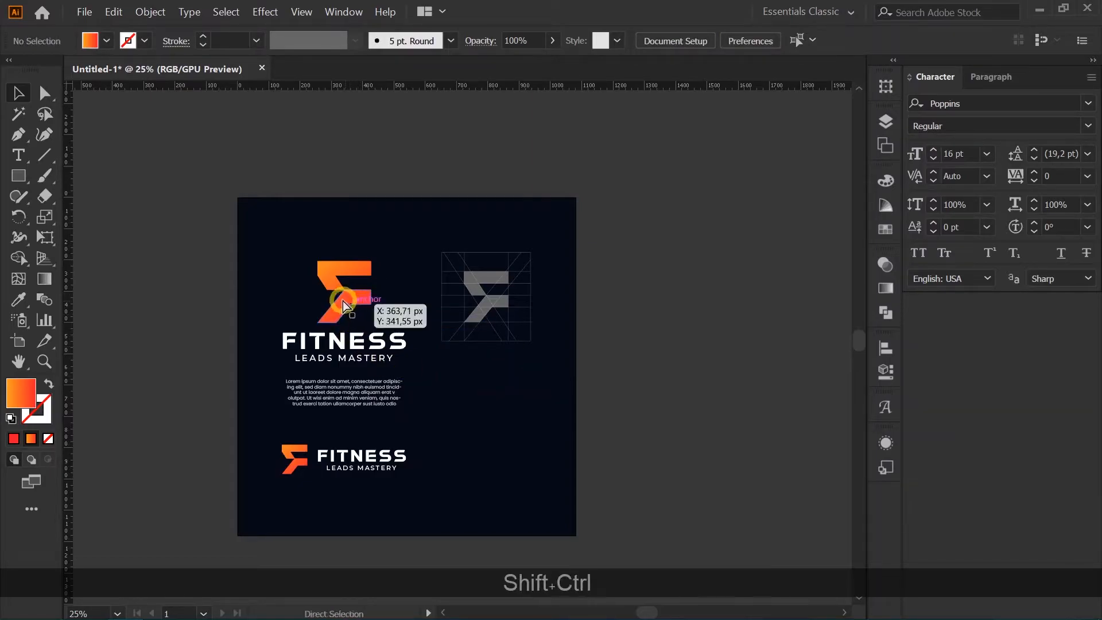
ctrl+shift+click(329, 269)
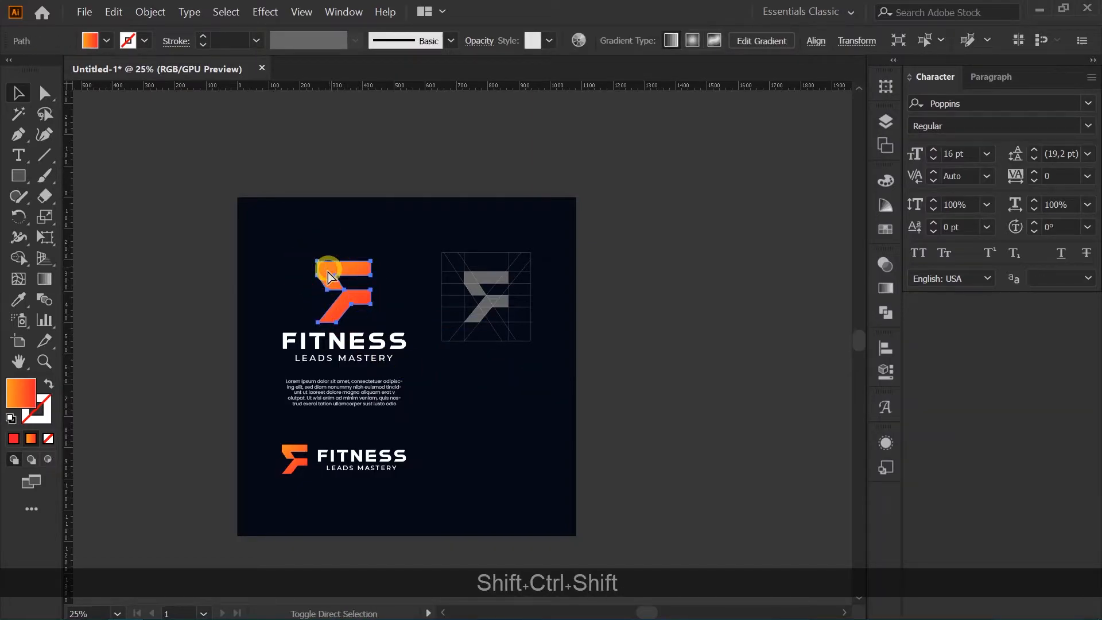
click(330, 270)
click(347, 281)
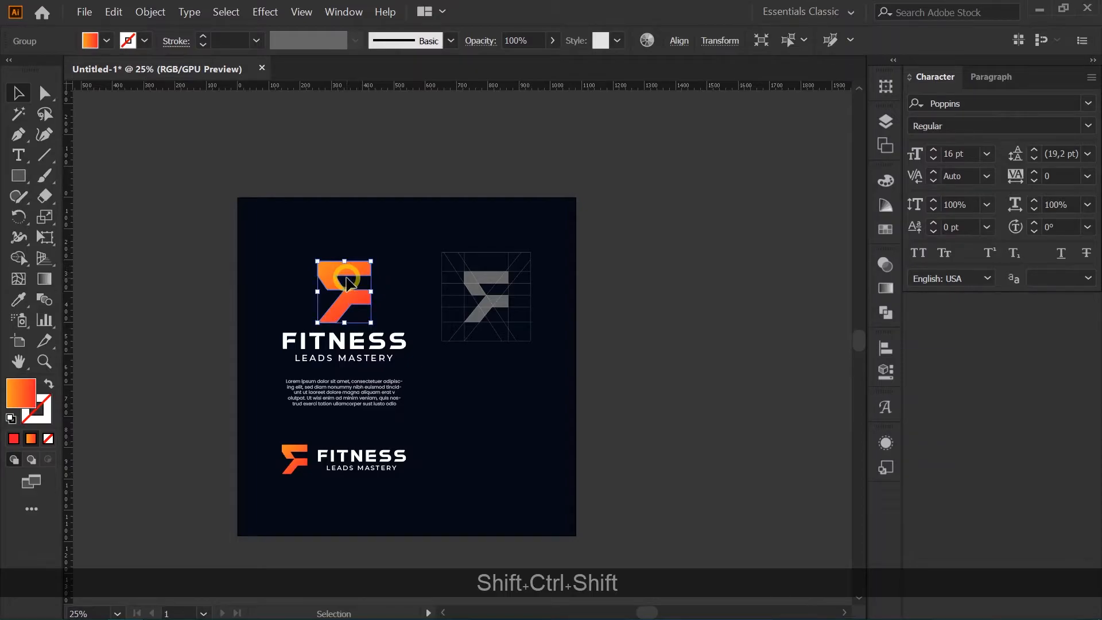
key(ctrl)
click(454, 394)
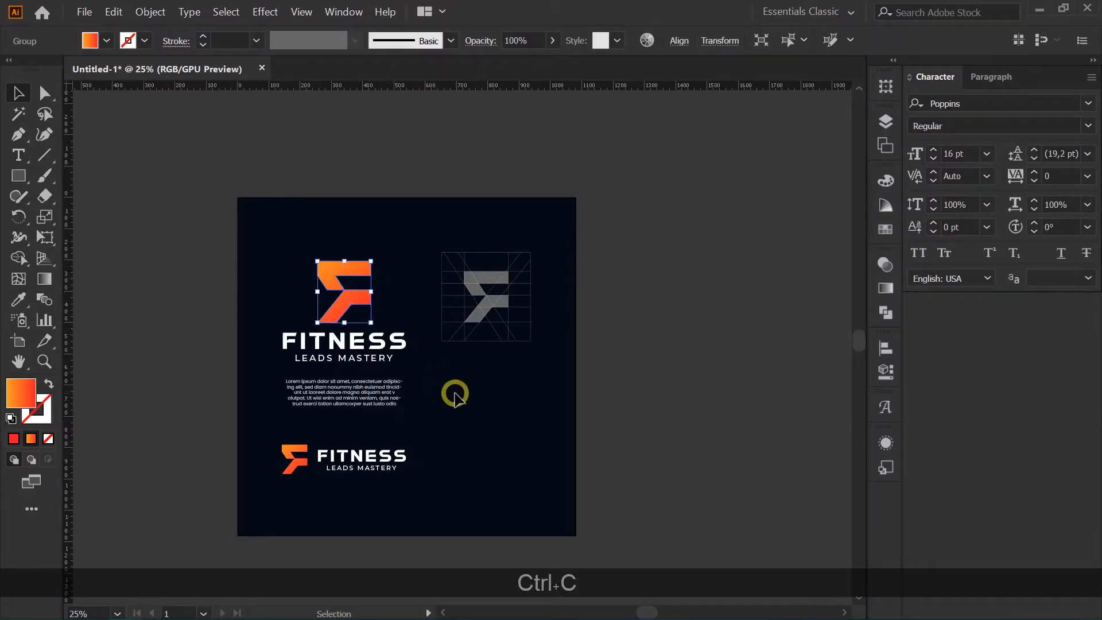
key(ctrl+v)
drag(463, 364, 481, 402)
Add two copies to the right of the small mark, evenly spaced and turned 90 degrees clockwise to read as an M
scroll(500, 401, up, 3)
drag(498, 365, 604, 364)
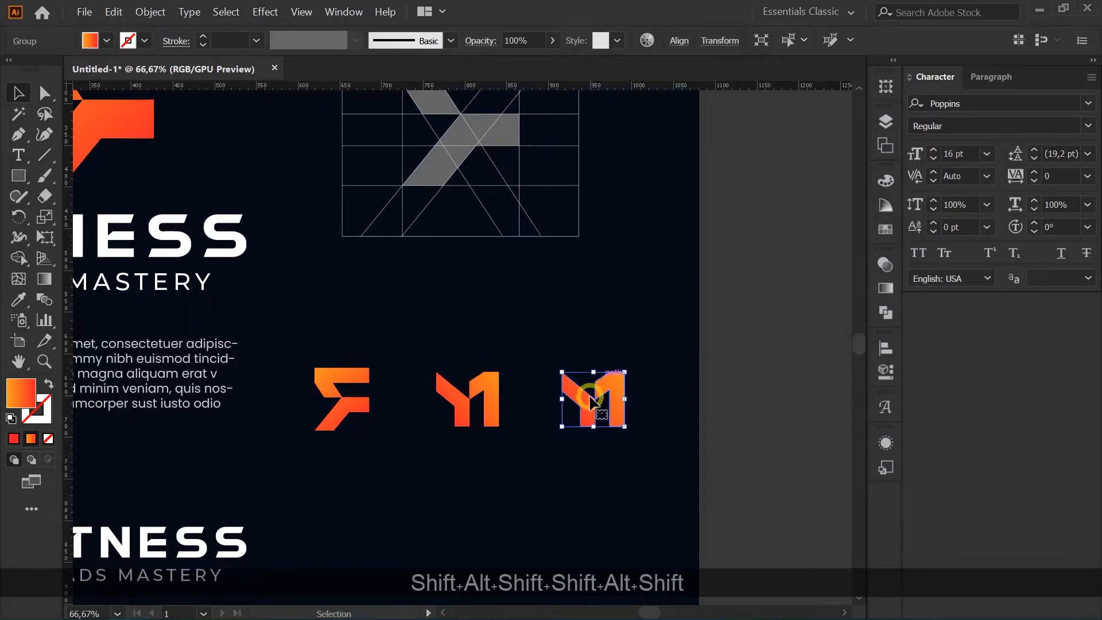
click(721, 362)
Delete the red left part of the third mark so that only the number 1 shape is left
ctrl+click(593, 437)
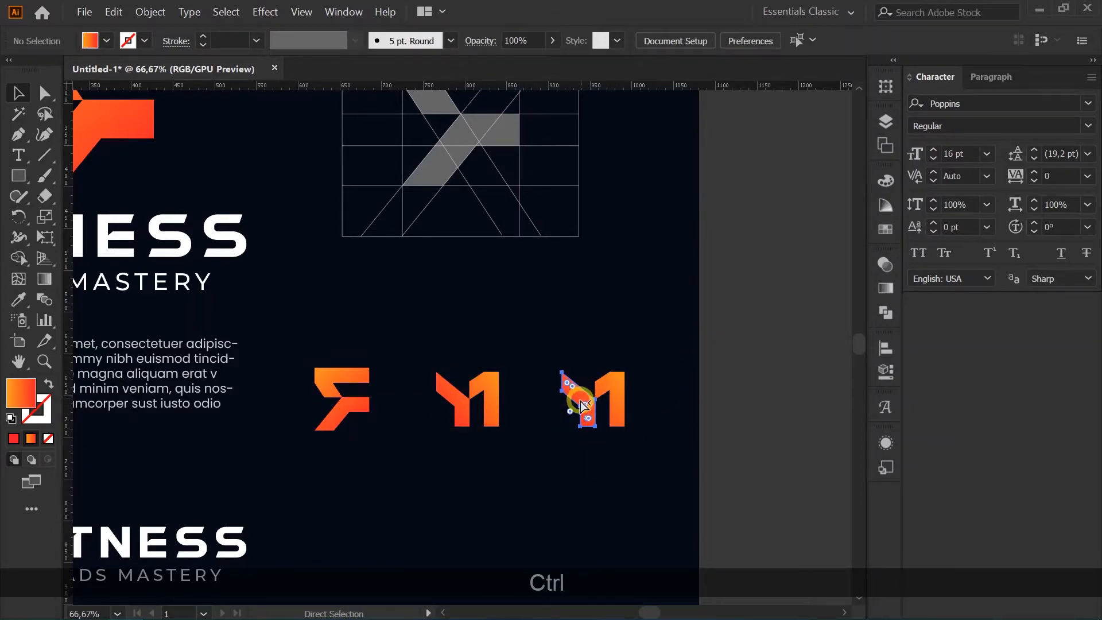
key(Delete)
key(space)
drag(551, 420, 526, 373)
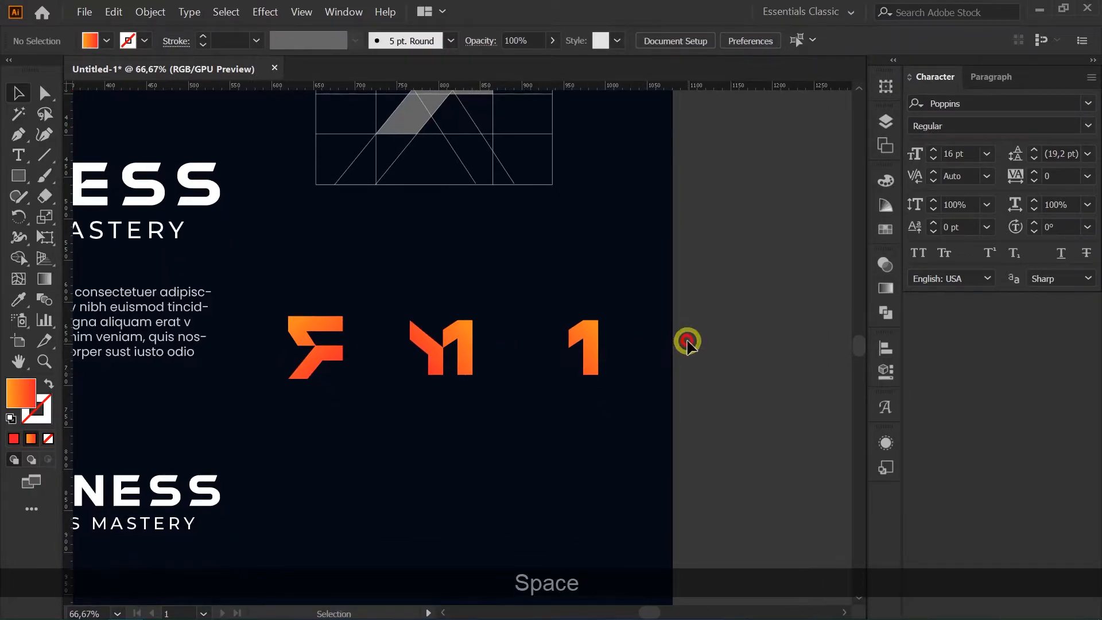
Add the label "Letter F" in white 16 pt Poppins Regular below the first small mark
key(t)
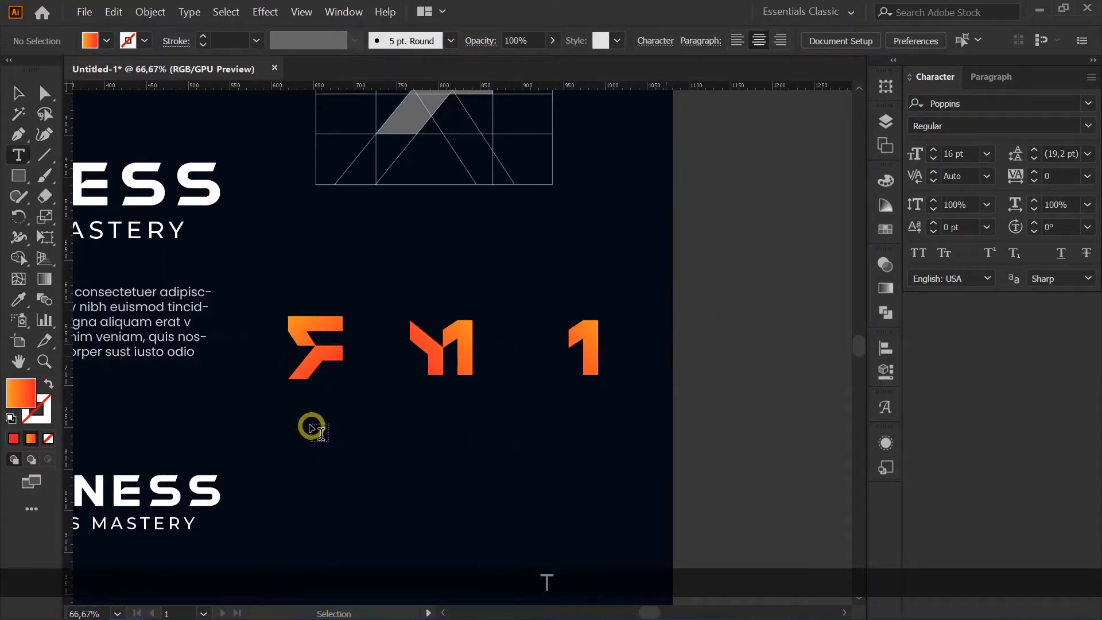
click(303, 425)
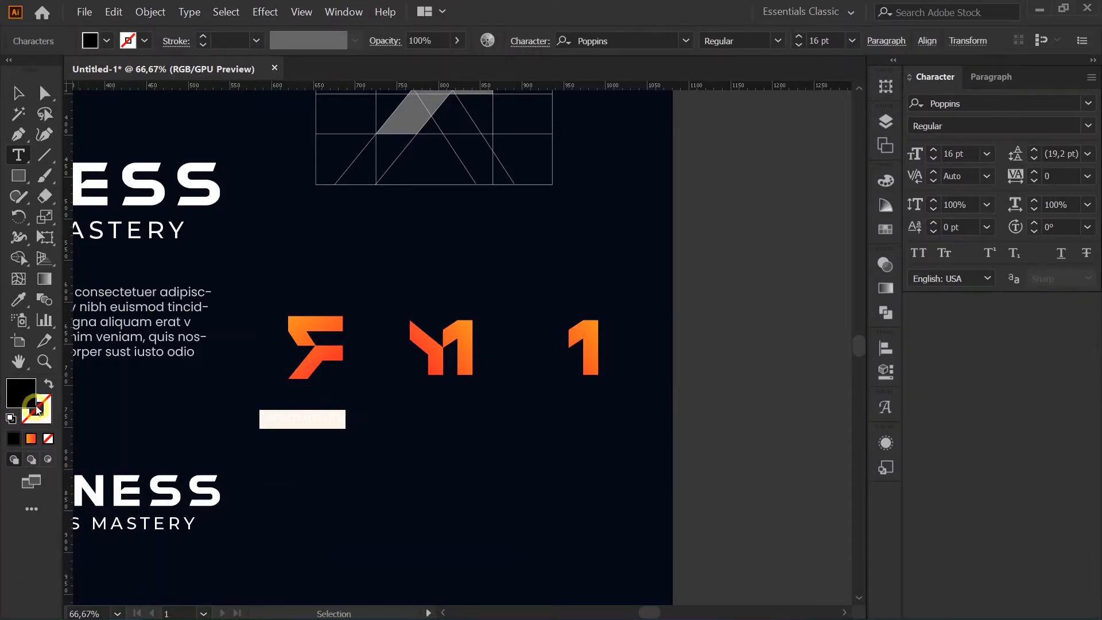
double_click(24, 392)
drag(249, 302, 190, 225)
click(598, 231)
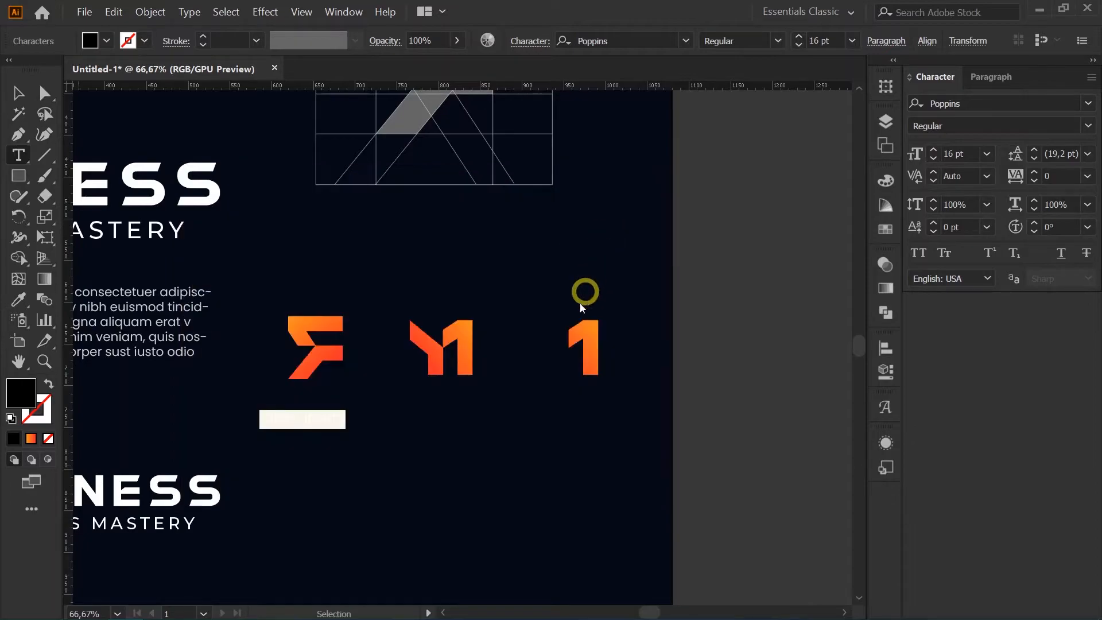
text(L)
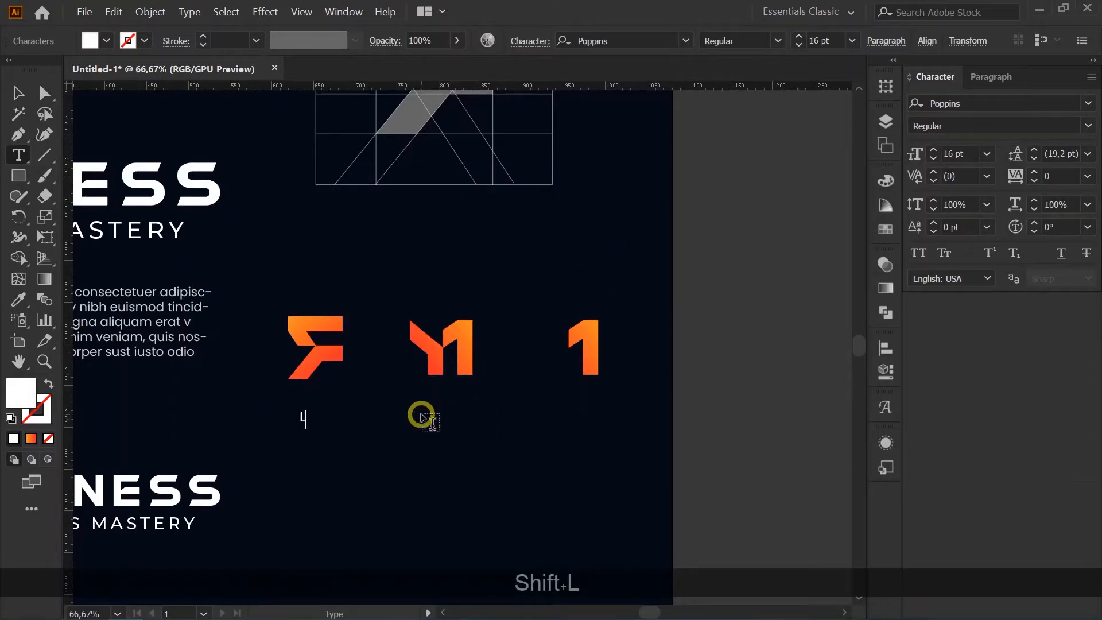
text(etter F)
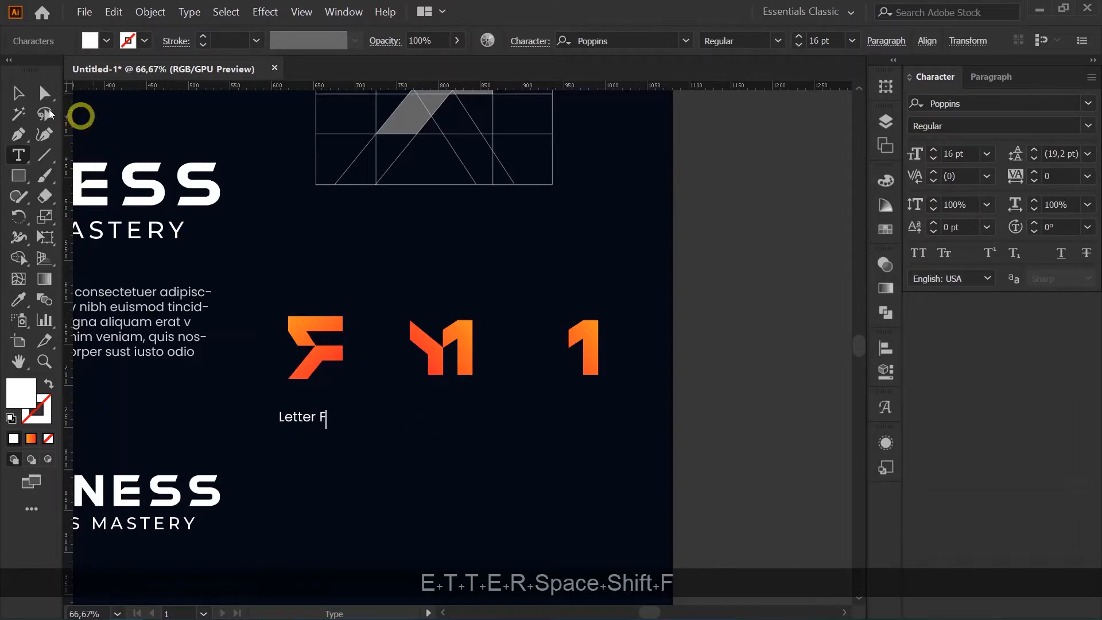
click(22, 103)
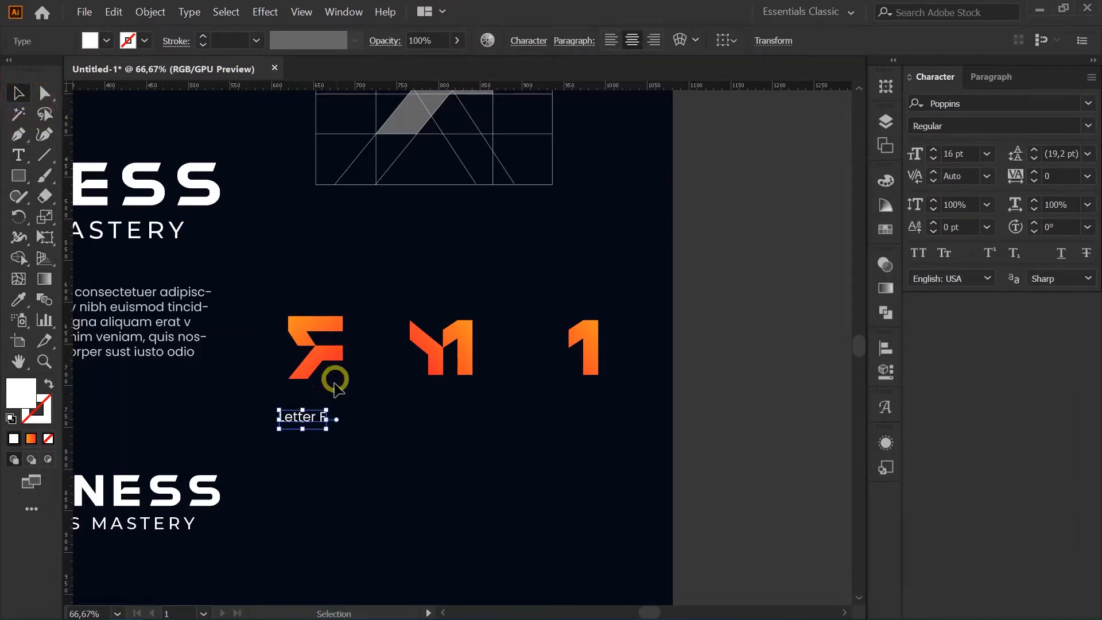
Enlarge the label to about 33 pt, duplicate it below the M-shaped mark and change the copy to "Letter M"
drag(336, 428, 466, 432)
click(382, 459)
double_click(480, 424)
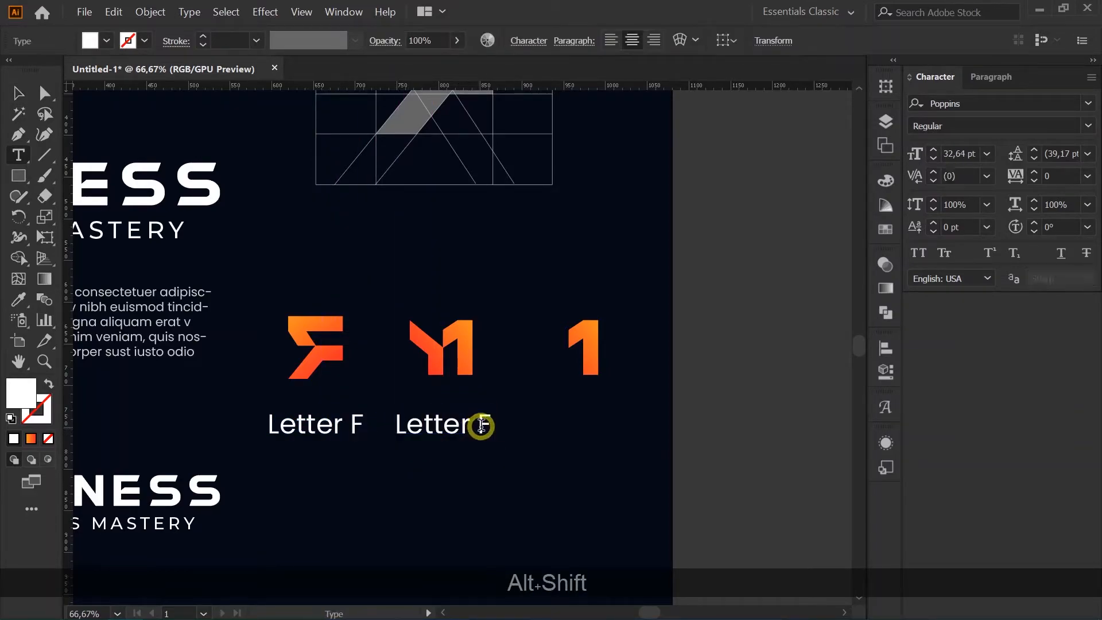
double_click(487, 425)
text(M)
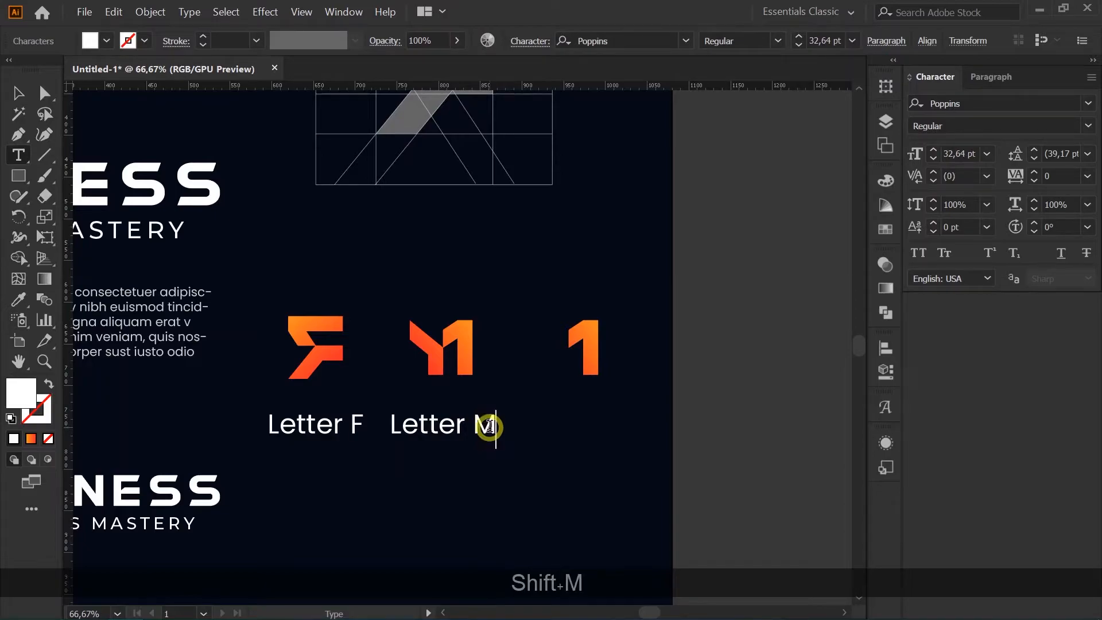
click(19, 93)
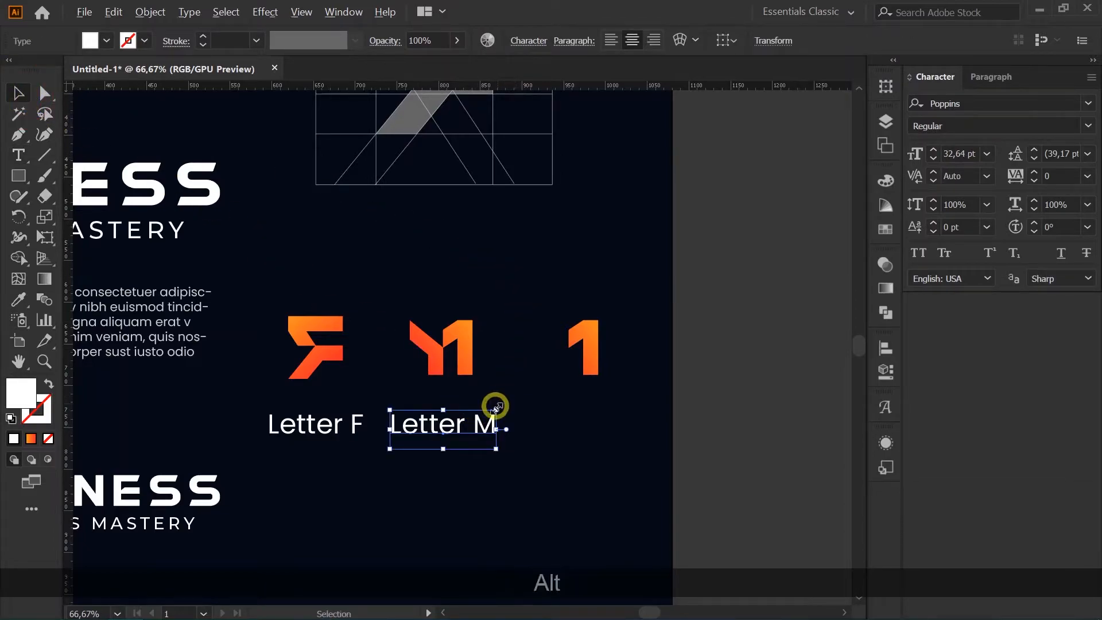
Duplicate the Letter M label below the number 1 shape and replace its text with "#1 Master"
drag(485, 429, 614, 427)
key(t)
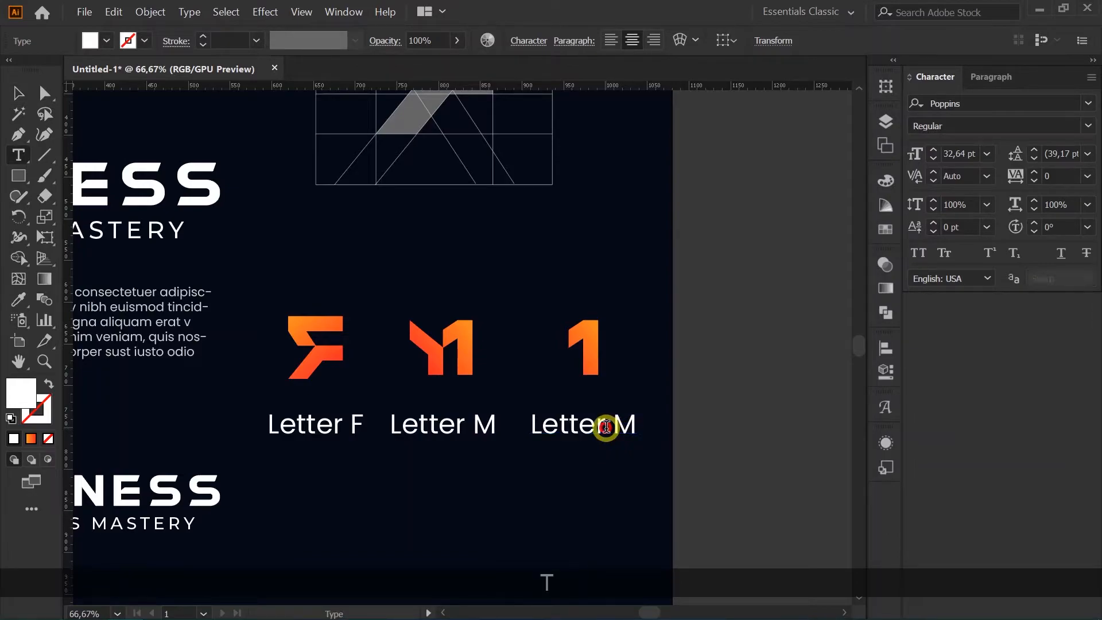
key(ctrl)
key(ctrl+a)
text(#)
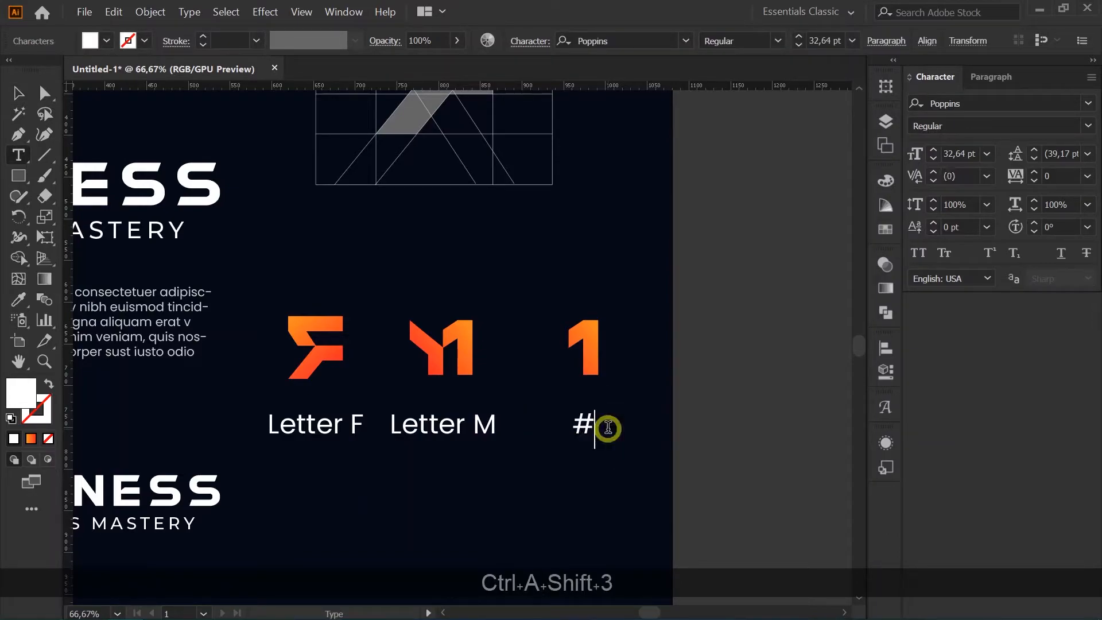
text(1 )
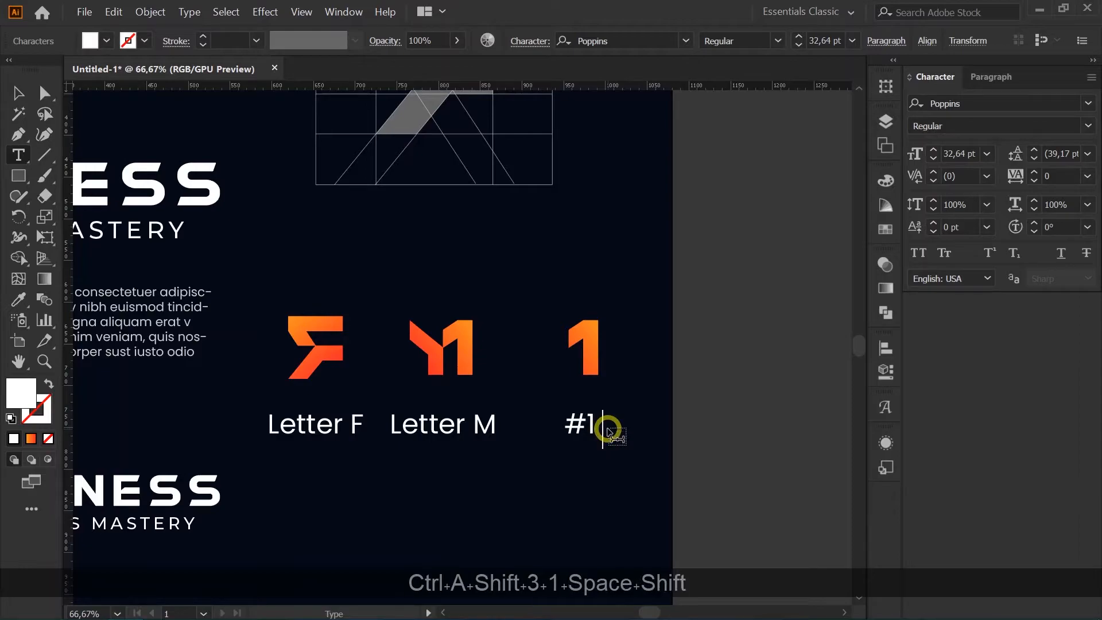
text(Master)
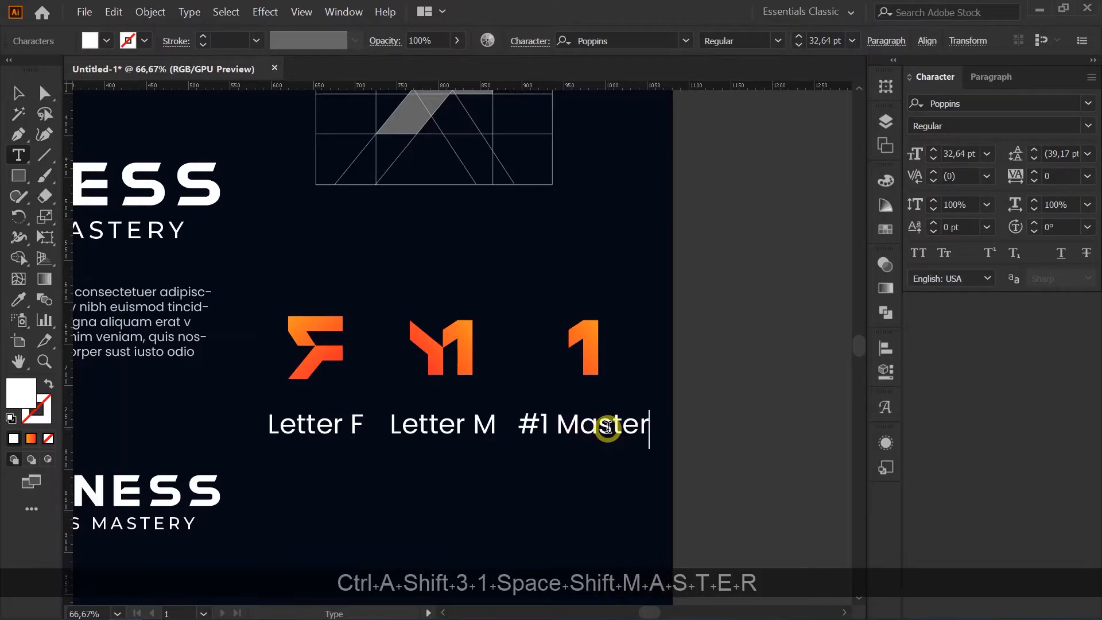
click(18, 92)
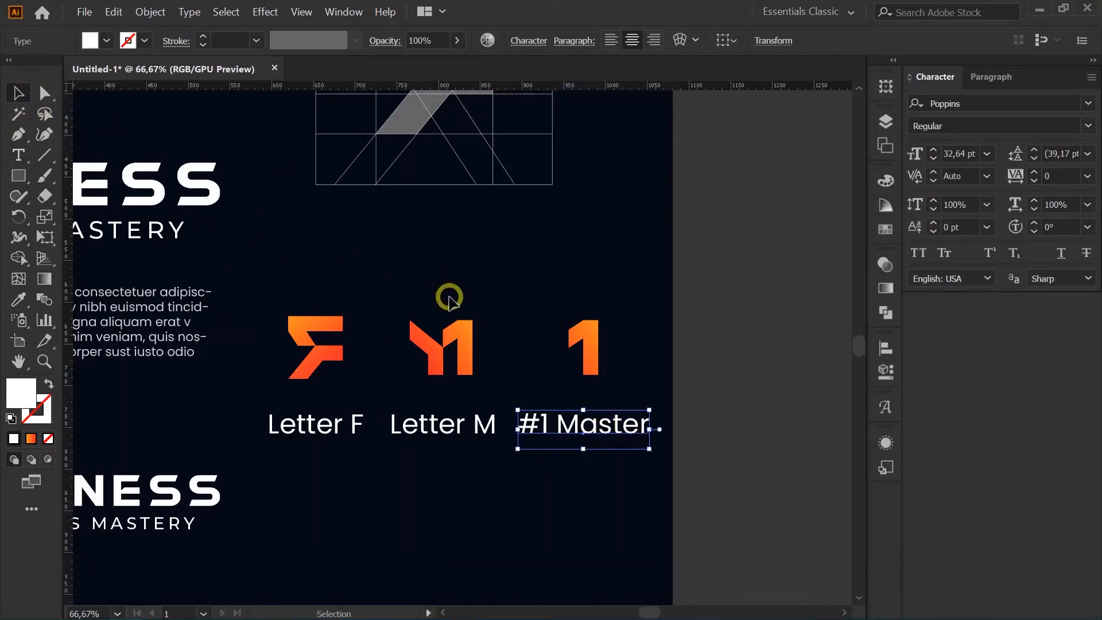
drag(534, 296, 625, 446)
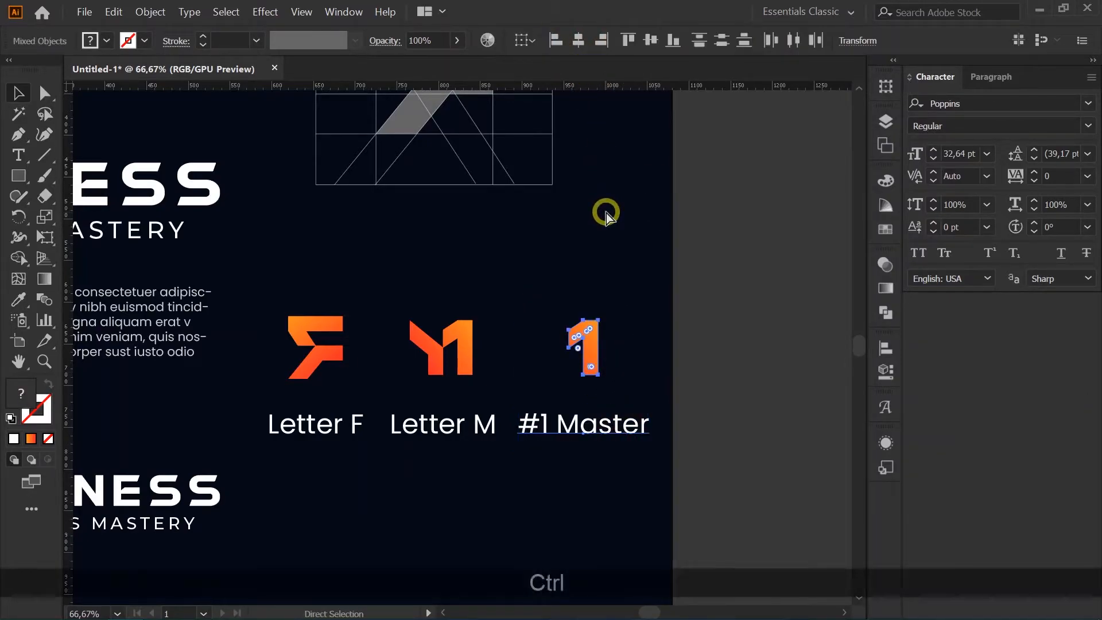
key(ctrl+g)
drag(441, 283, 463, 453)
click(527, 455)
key(ctrl+z)
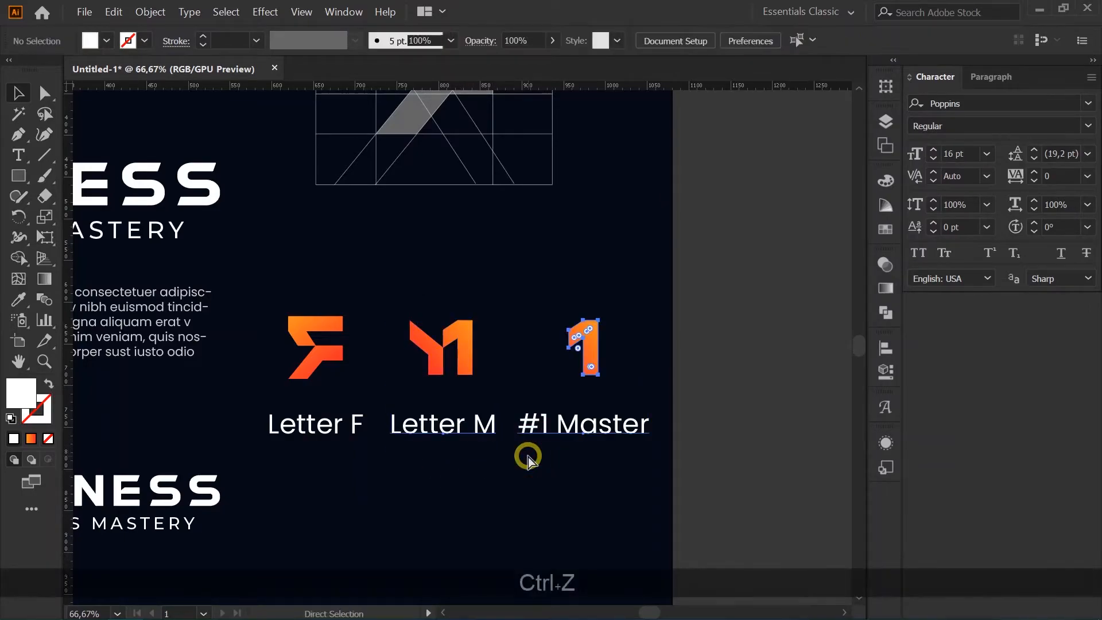
Move the three labels slightly up towards their marks, and group the number 1 shape with its #1 Master label
drag(320, 458, 546, 413)
click(556, 470)
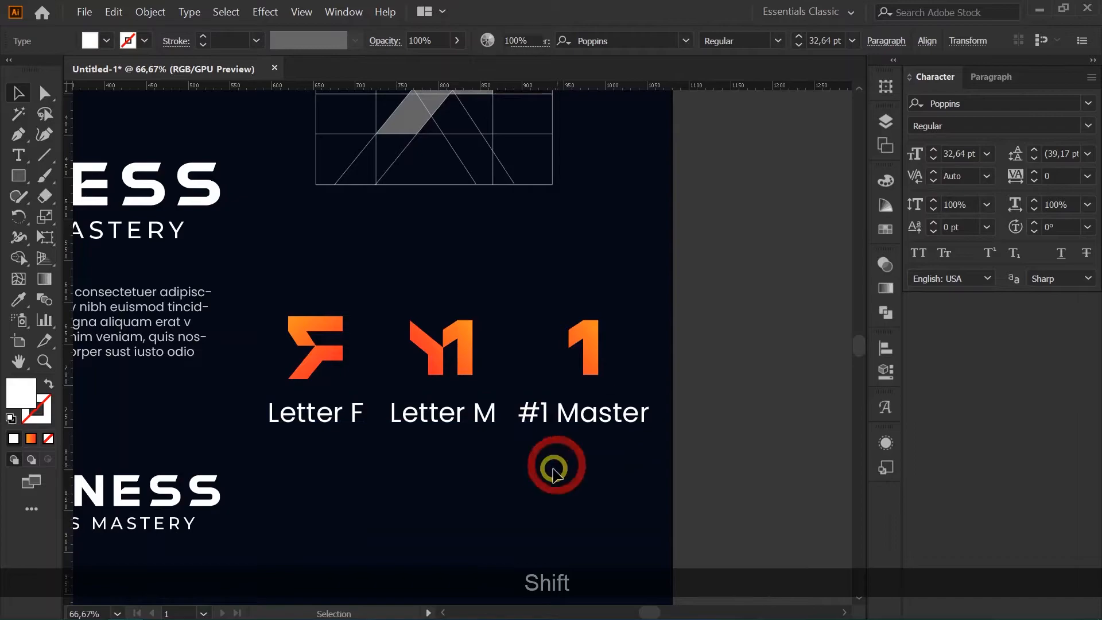
drag(544, 455, 622, 275)
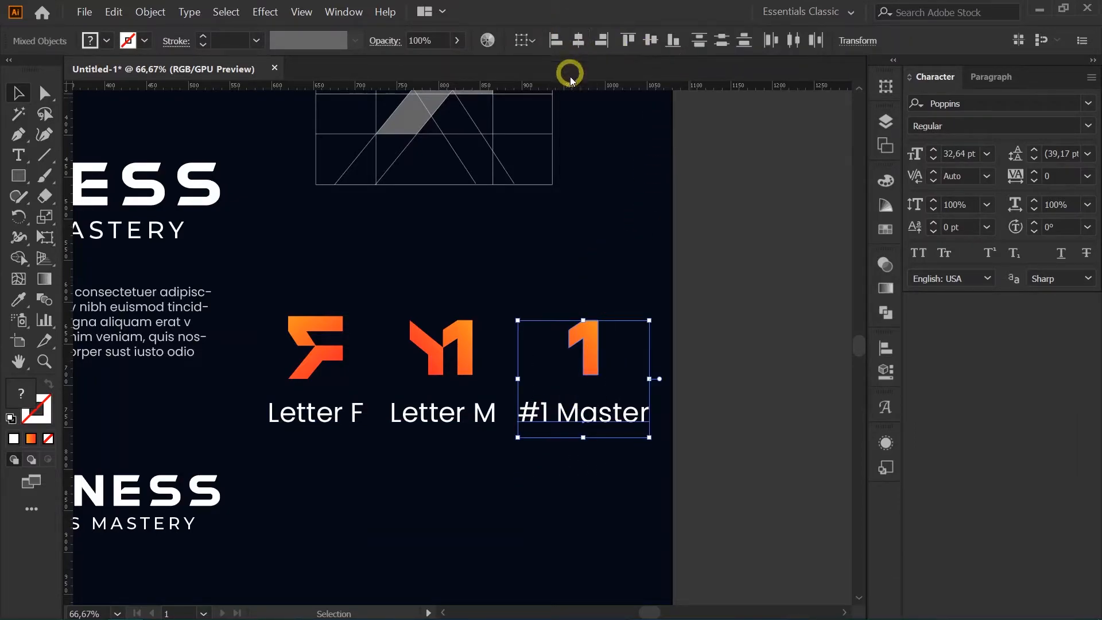
key(ctrl+g)
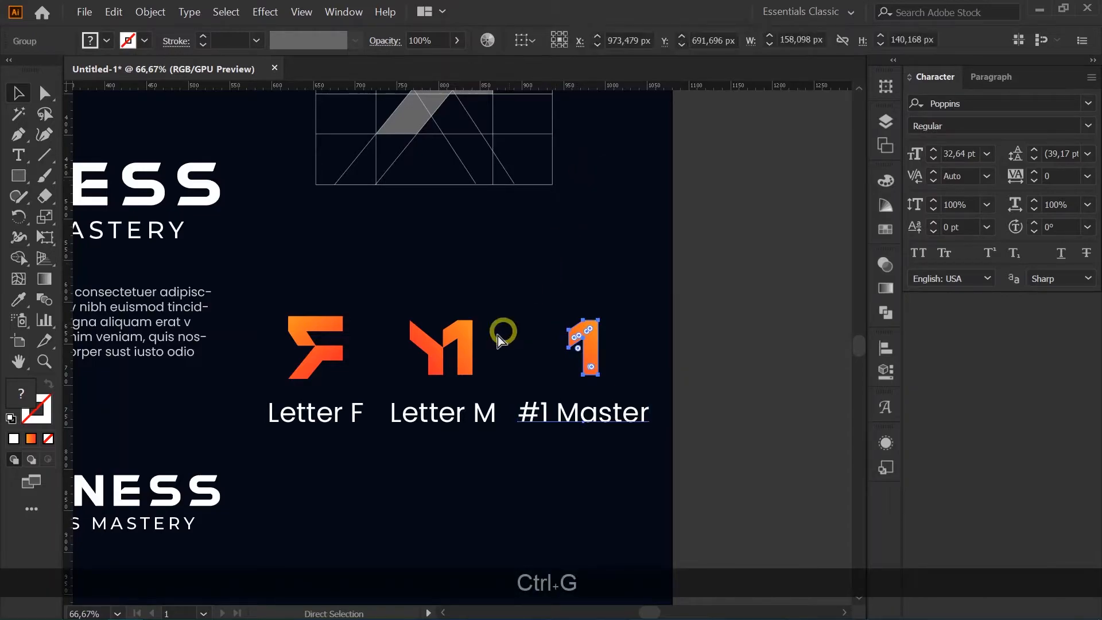
Align the M and F marks with their own labels on horizontal centres, and group each mark with its label
drag(417, 294, 471, 448)
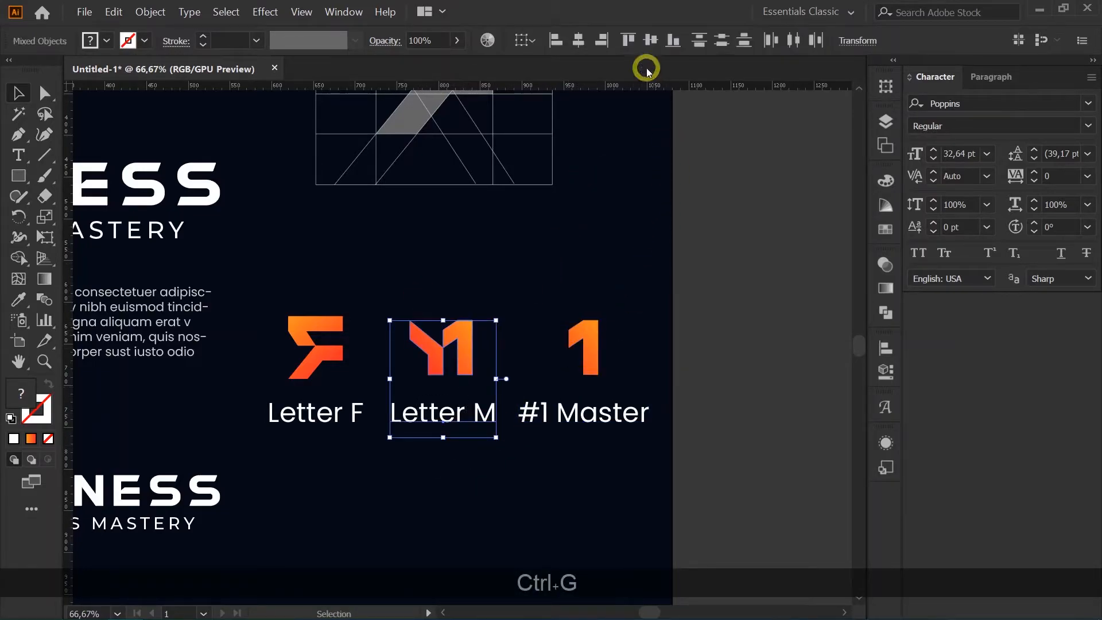
click(581, 40)
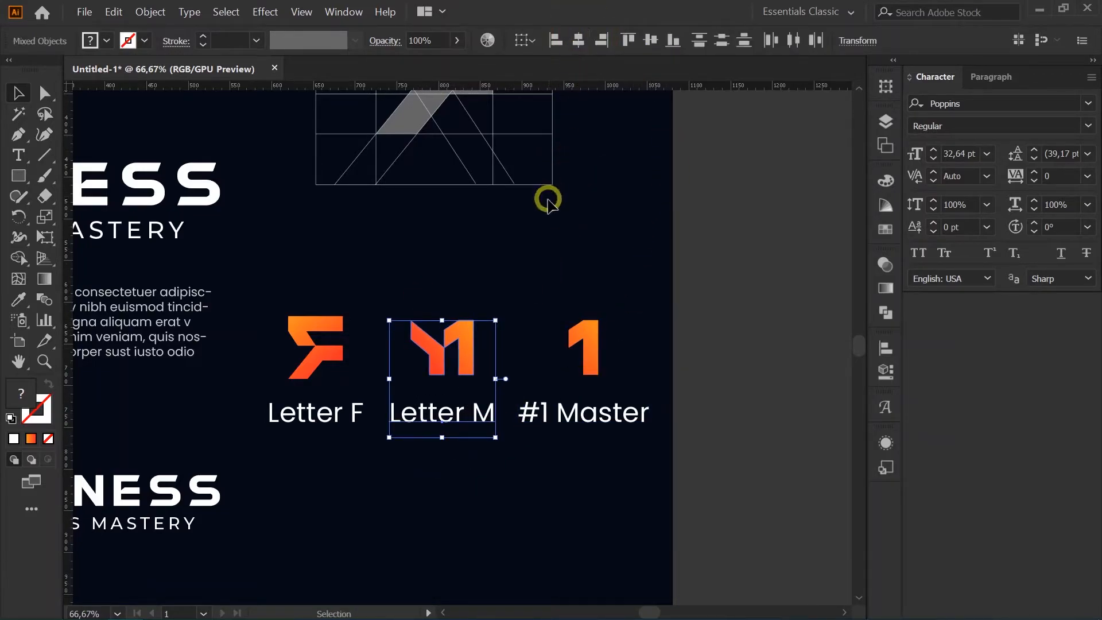
key(ctrl+g)
drag(300, 295, 329, 452)
click(581, 40)
key(ctrl+g)
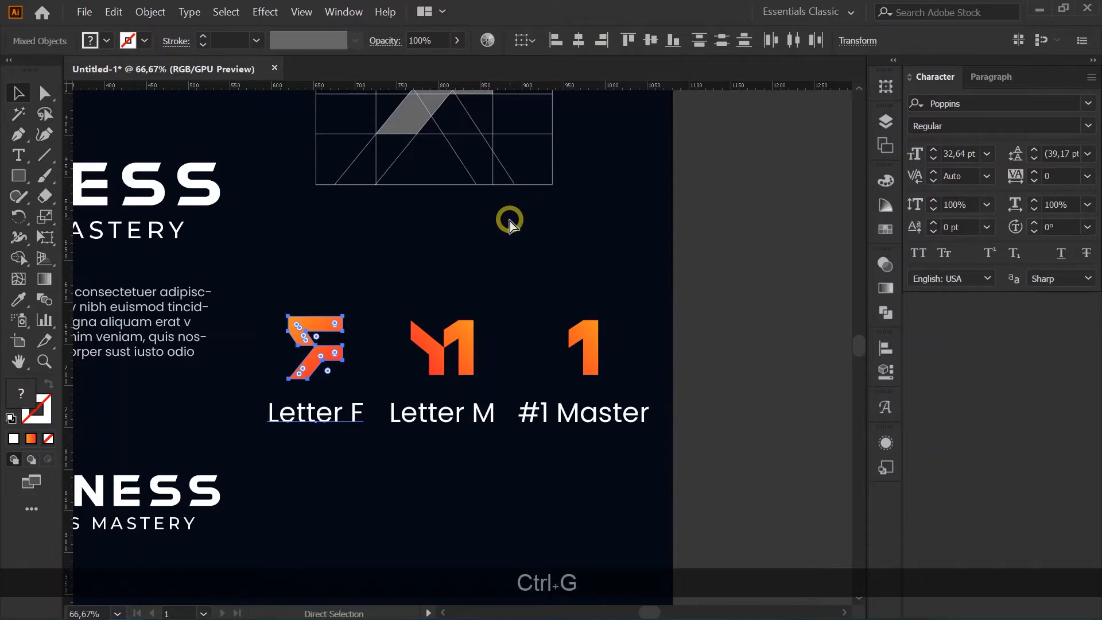
Move the Letter F group away from Letter M, distribute the three labelled icon groups evenly in a row, and group them together
drag(335, 350, 285, 351)
drag(262, 279, 597, 439)
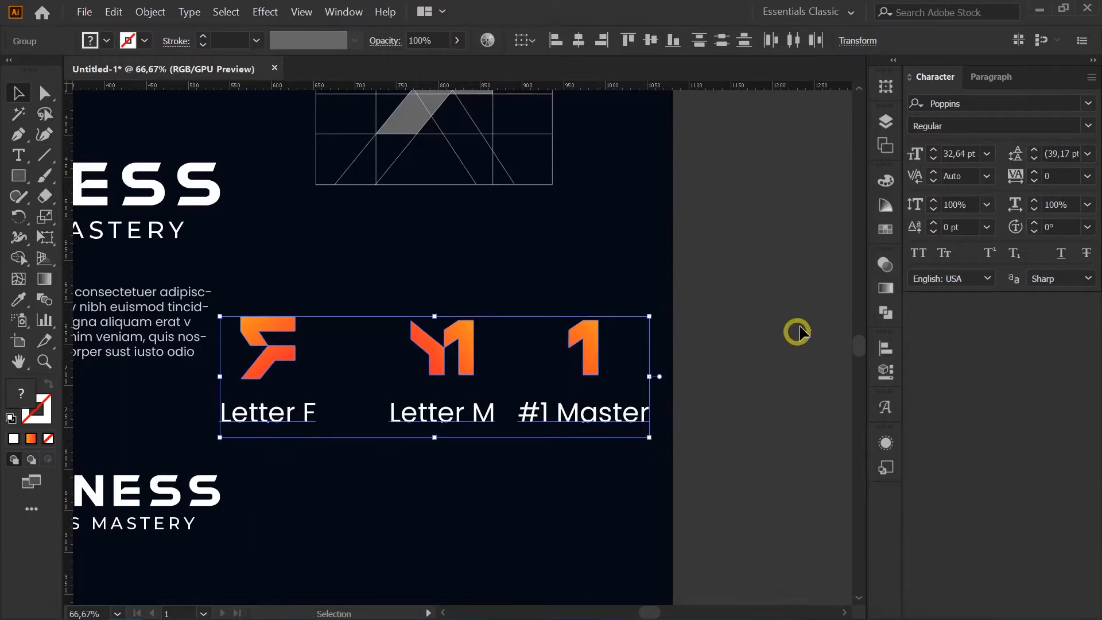
click(794, 41)
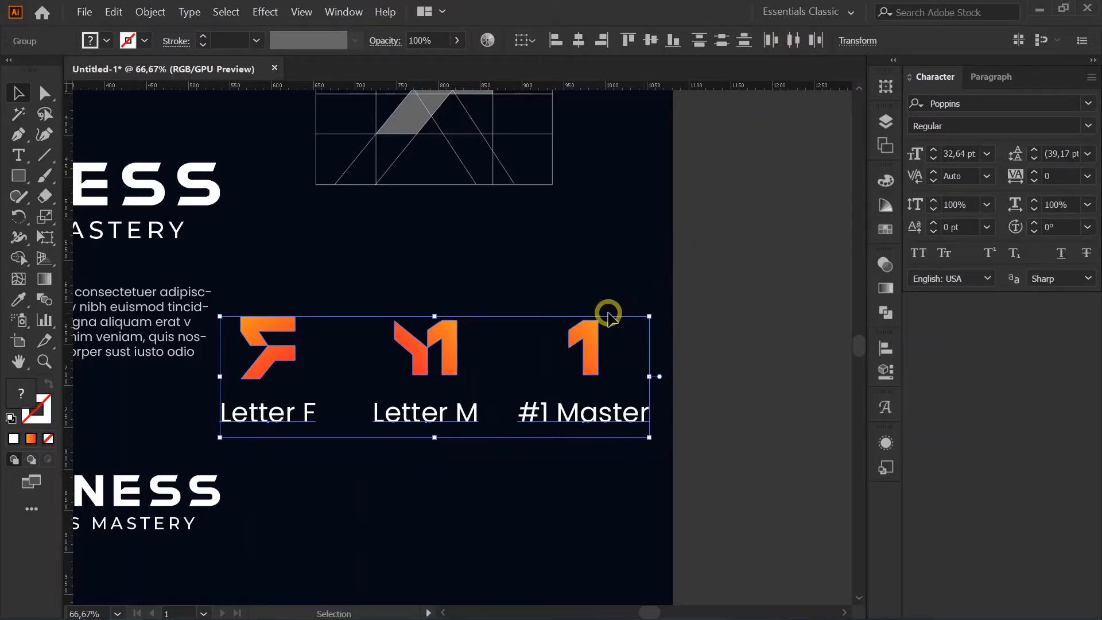
key(ctrl)
key(ctrl+g)
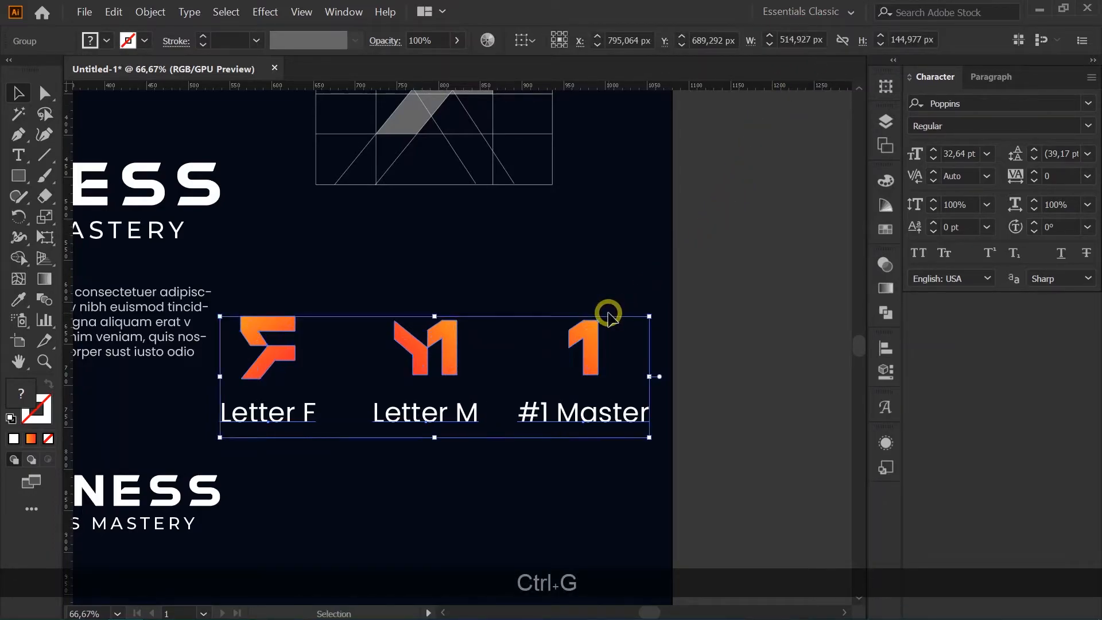
Scale the icon group to the construction grid's width, about 284 px, and move it down level with the horizontal logo
scroll(609, 316, down, 1)
drag(639, 317, 563, 322)
drag(390, 362, 388, 363)
click(482, 310)
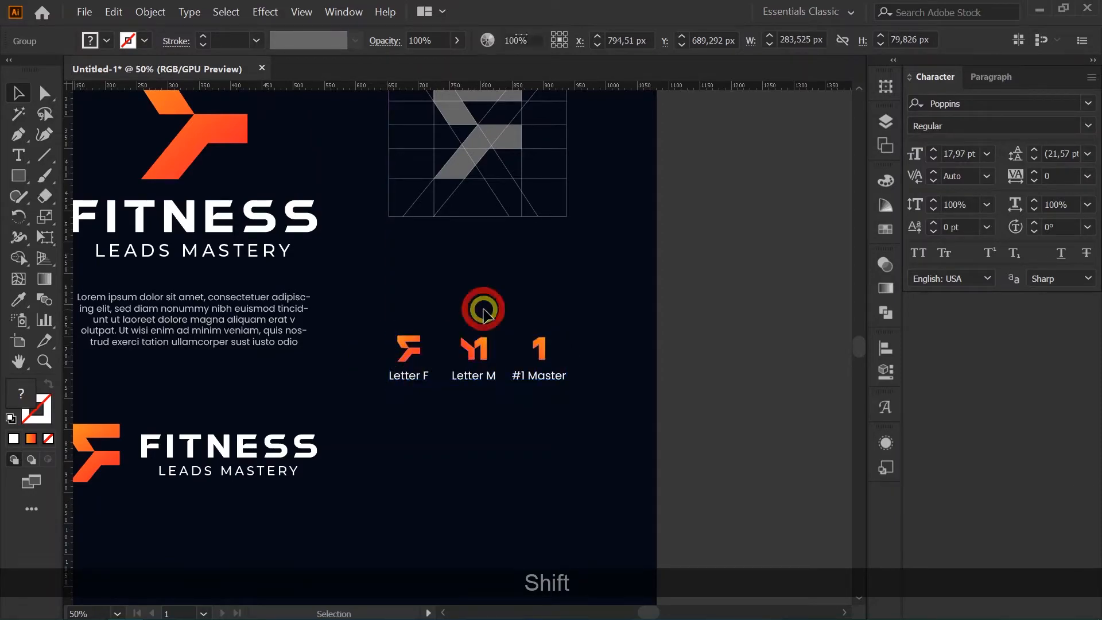
drag(467, 360, 465, 446)
click(484, 387)
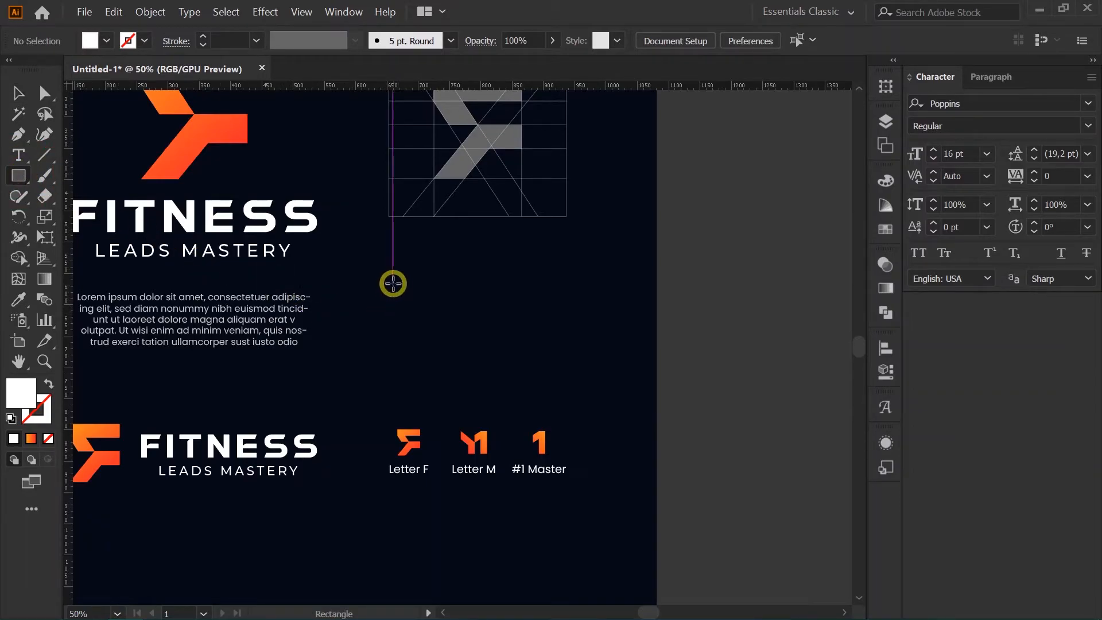
Draw a white square of about 44 px in the empty space below the construction grid
drag(394, 284, 418, 308)
key(space)
drag(468, 278, 515, 318)
key(v)
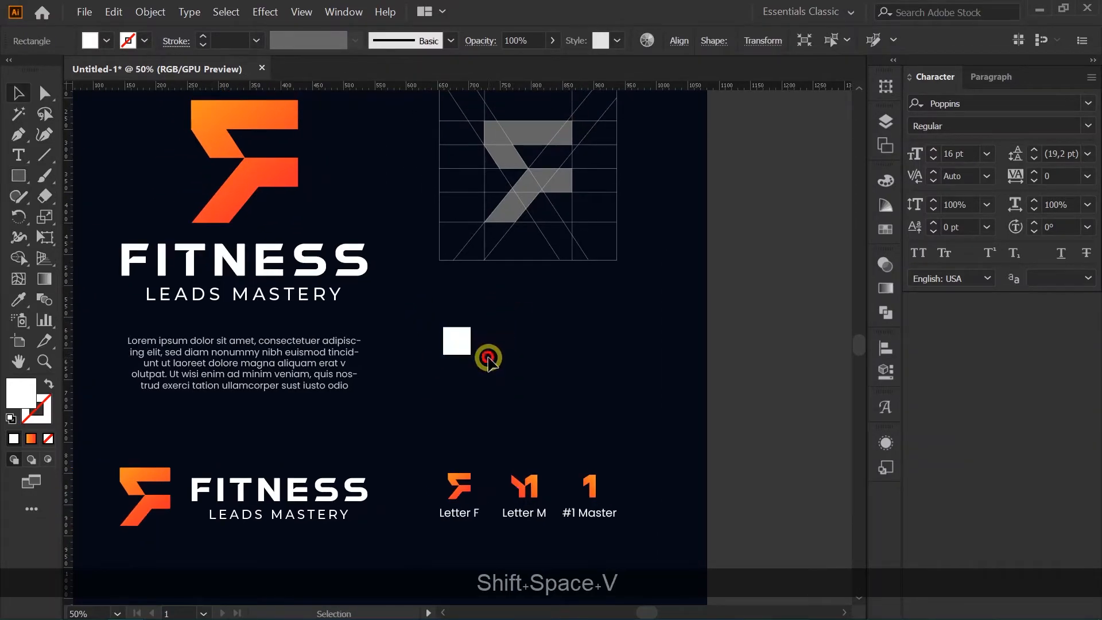
Duplicate the square flush with the construction grid's right edge and shift the original flush with its left edge
drag(454, 339, 603, 365)
click(572, 388)
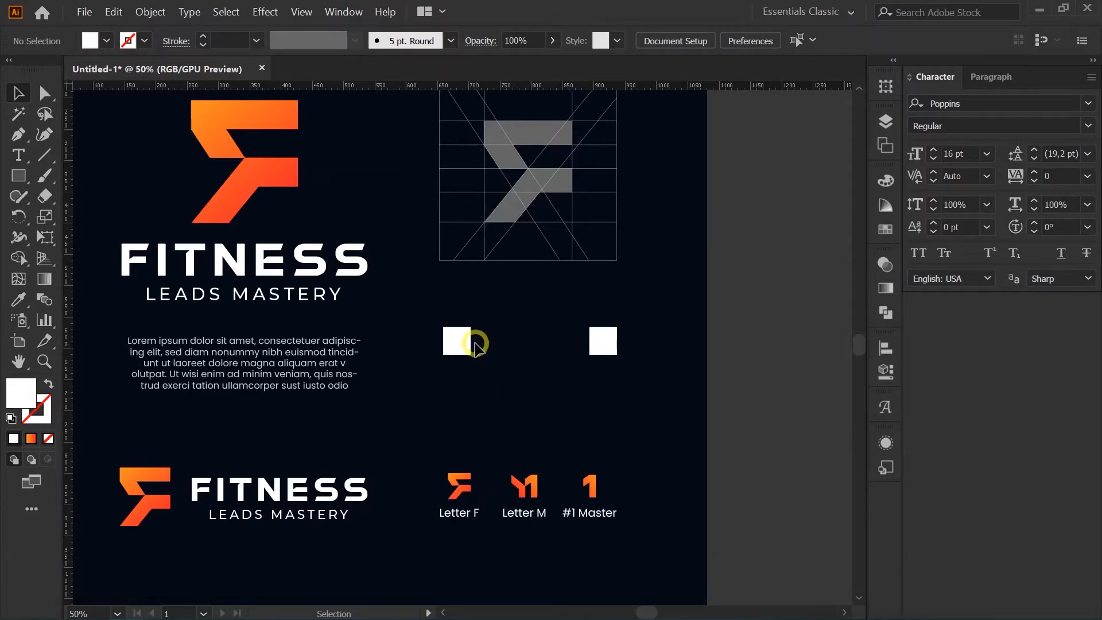
drag(464, 345, 458, 343)
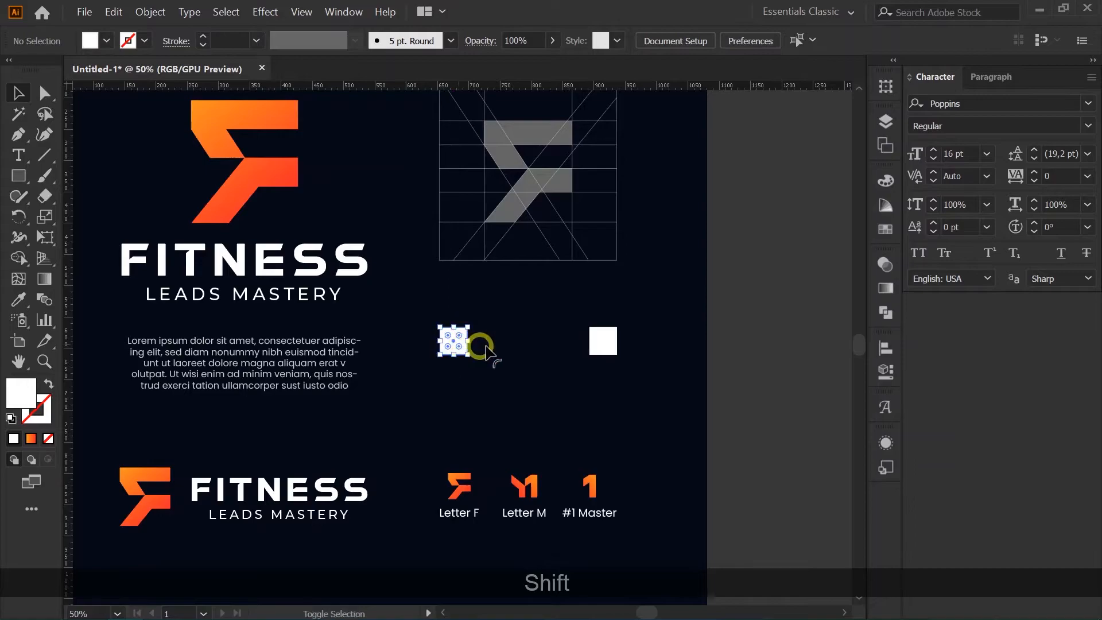
click(504, 346)
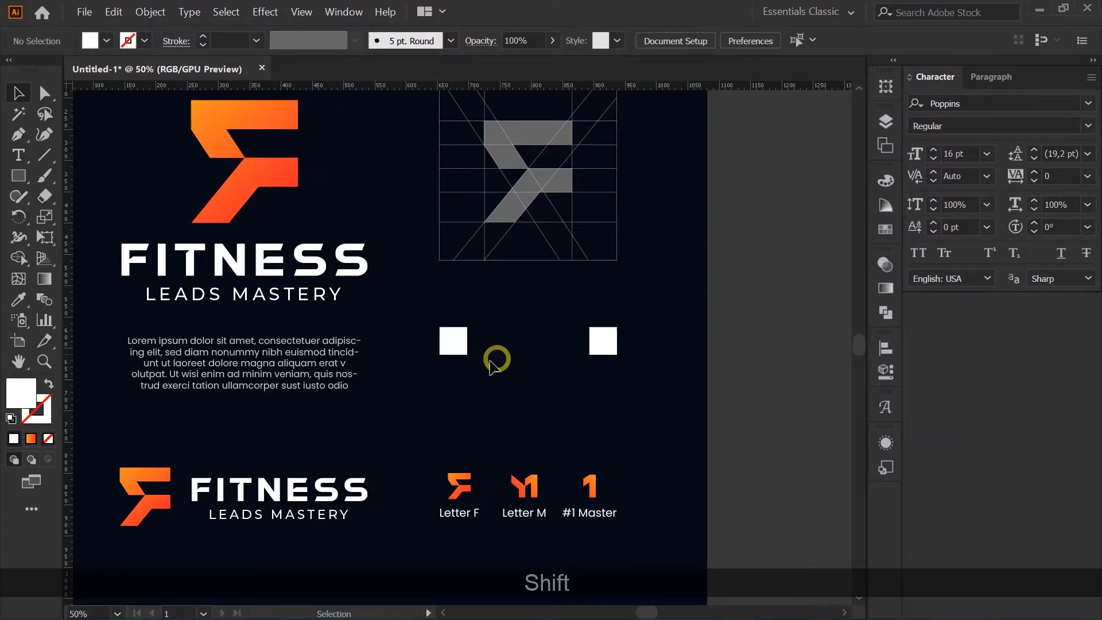
Copy the hex code f7a21d from the orange gradient stop of the main logo mark's lower shape
click(282, 170)
click(327, 179)
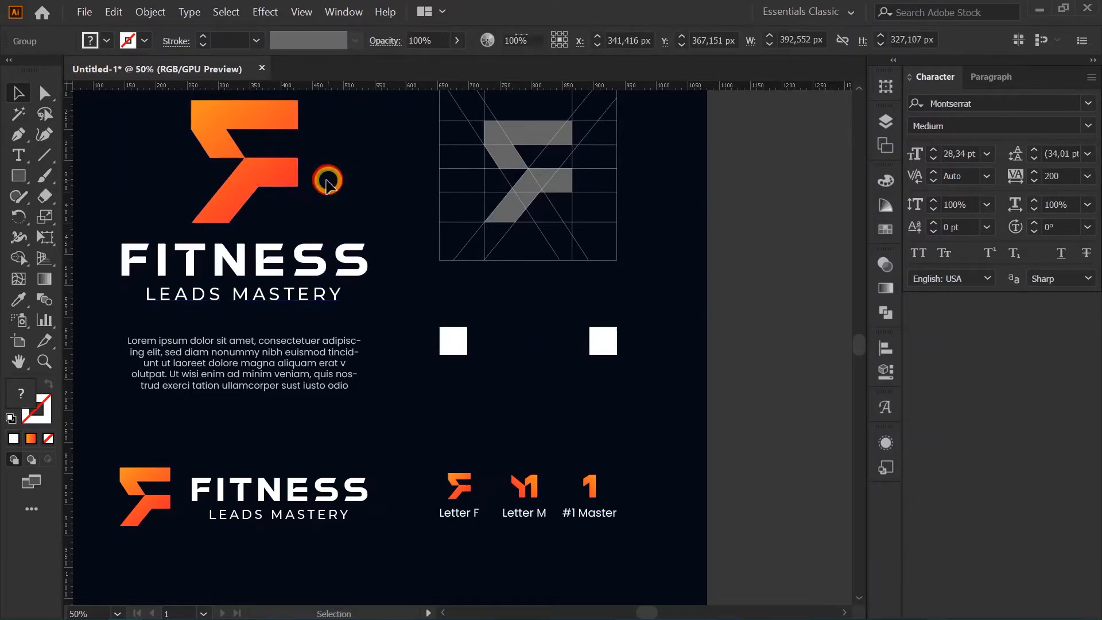
ctrl+click(288, 164)
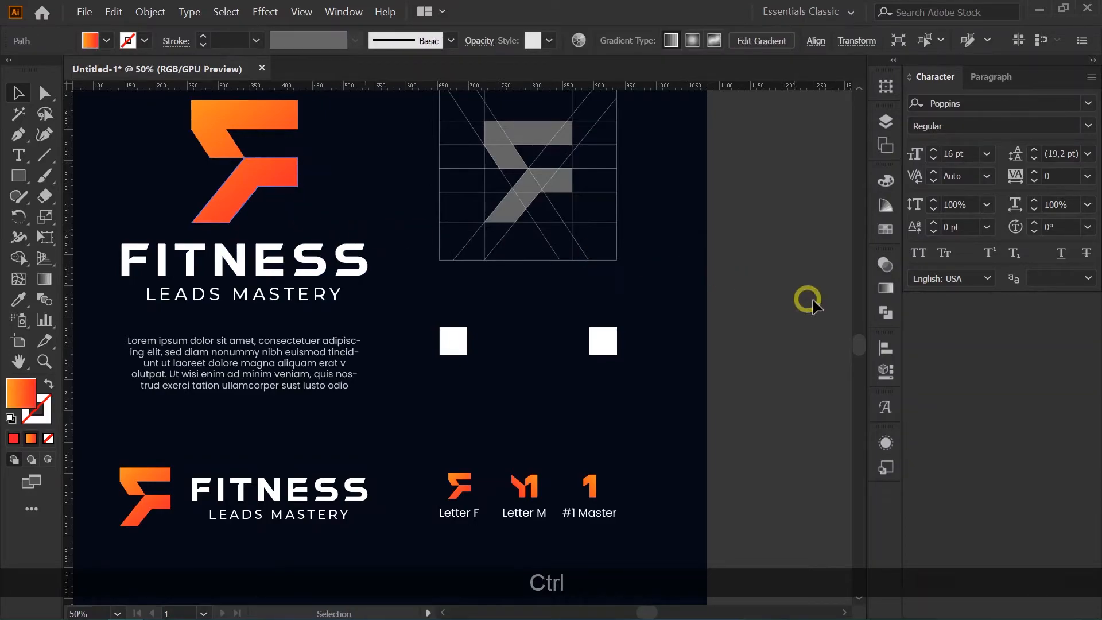
click(884, 292)
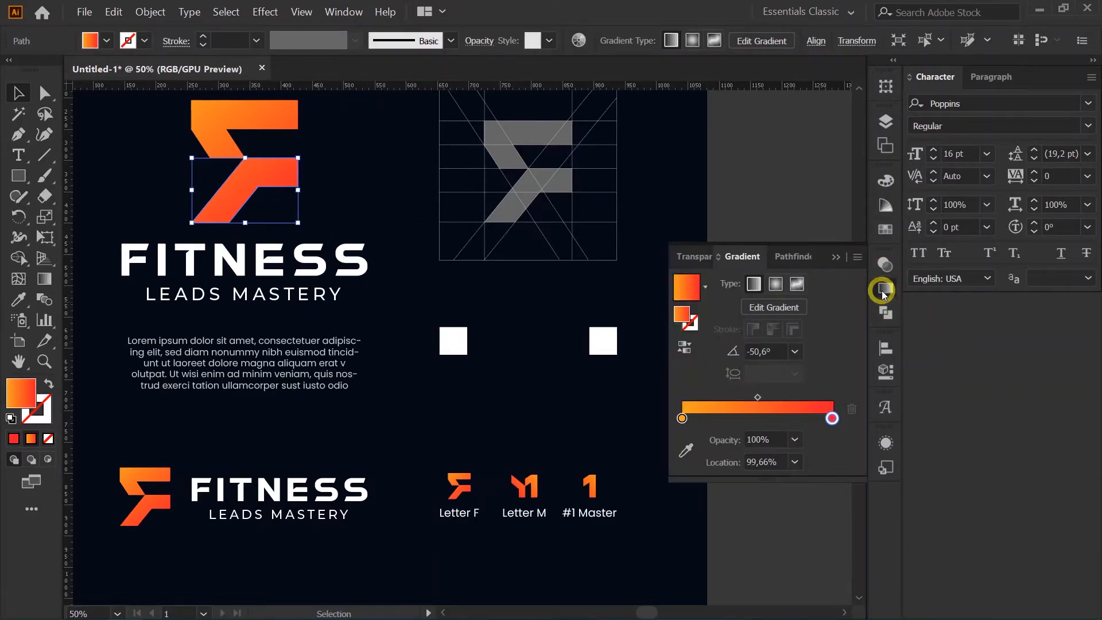
double_click(682, 418)
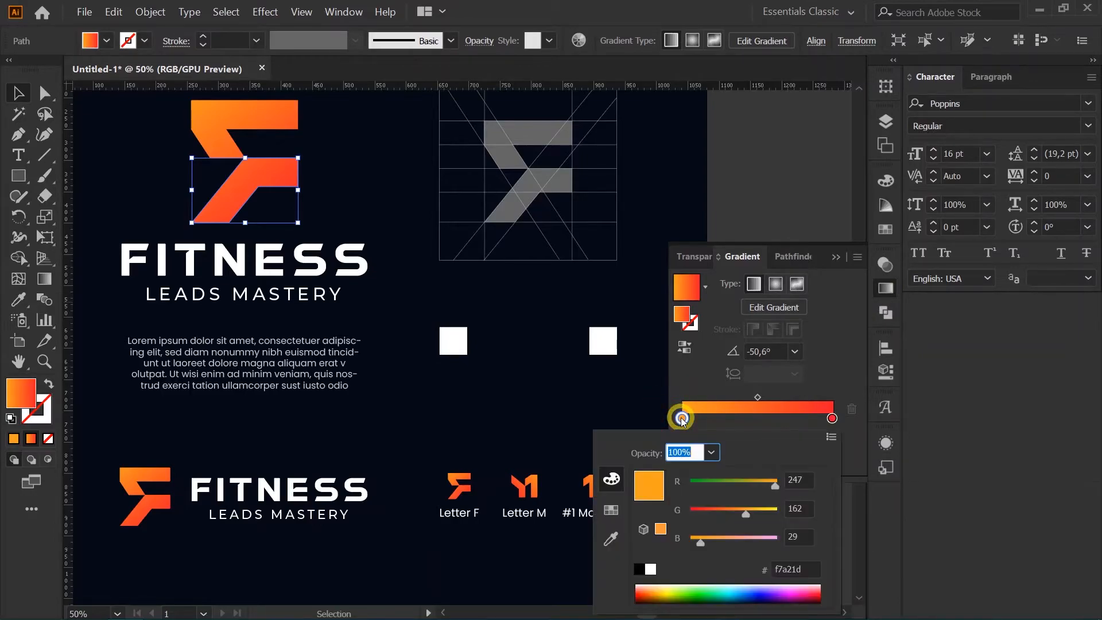
drag(809, 567, 770, 574)
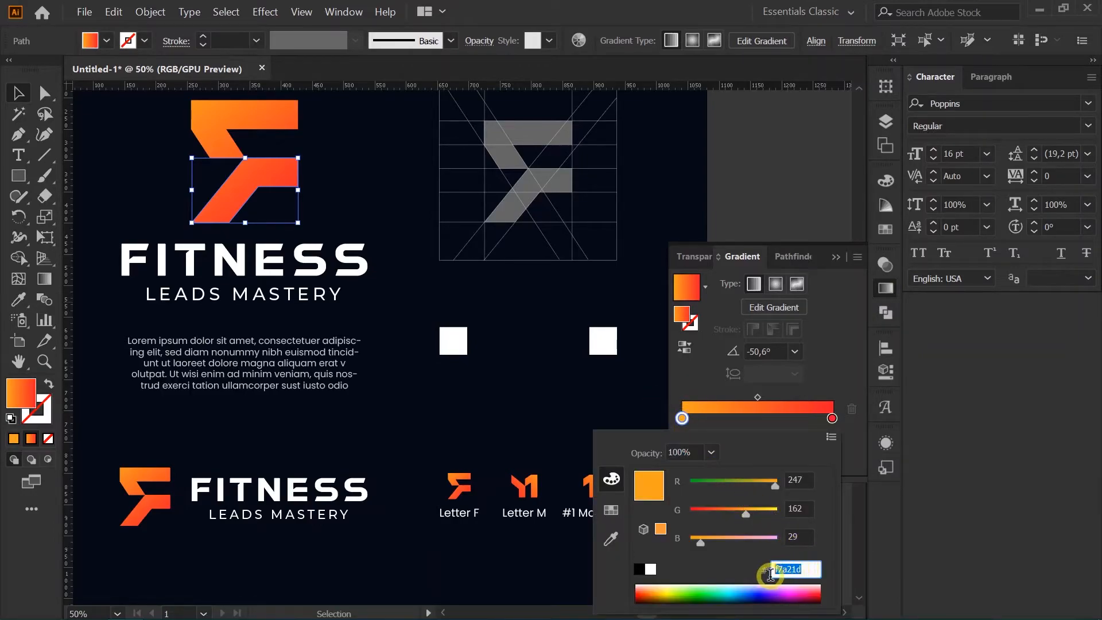
key(ctrl+c)
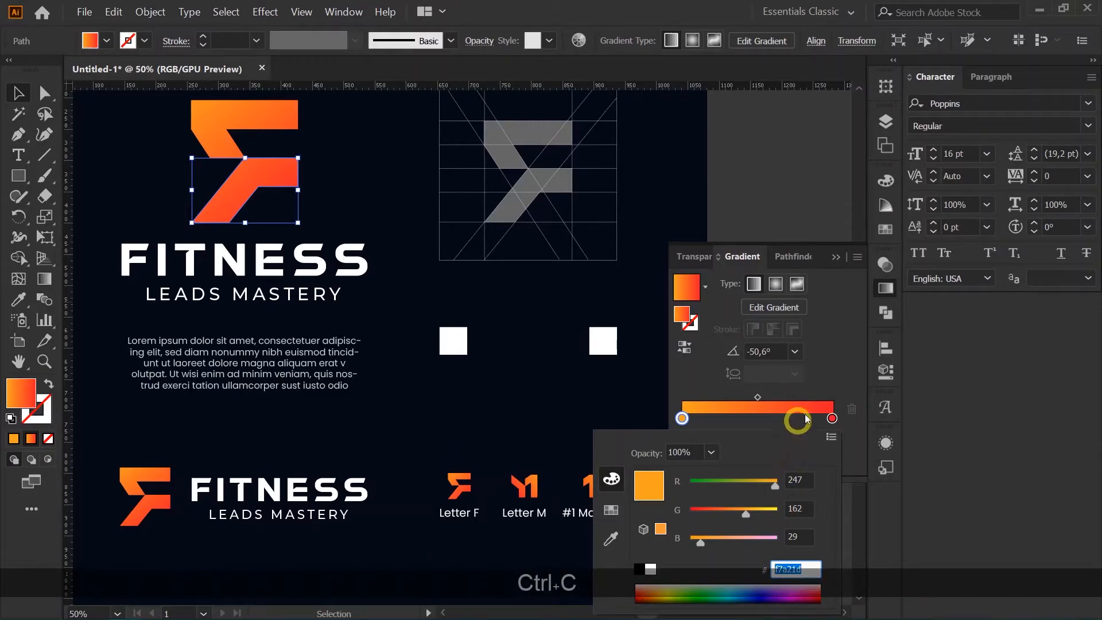
Fill the left square below the grid with the copied orange, f7a21d
click(918, 347)
mouse_move(460, 339)
mouse_down()
mouse_move(450, 339)
mouse_move(456, 351)
mouse_up()
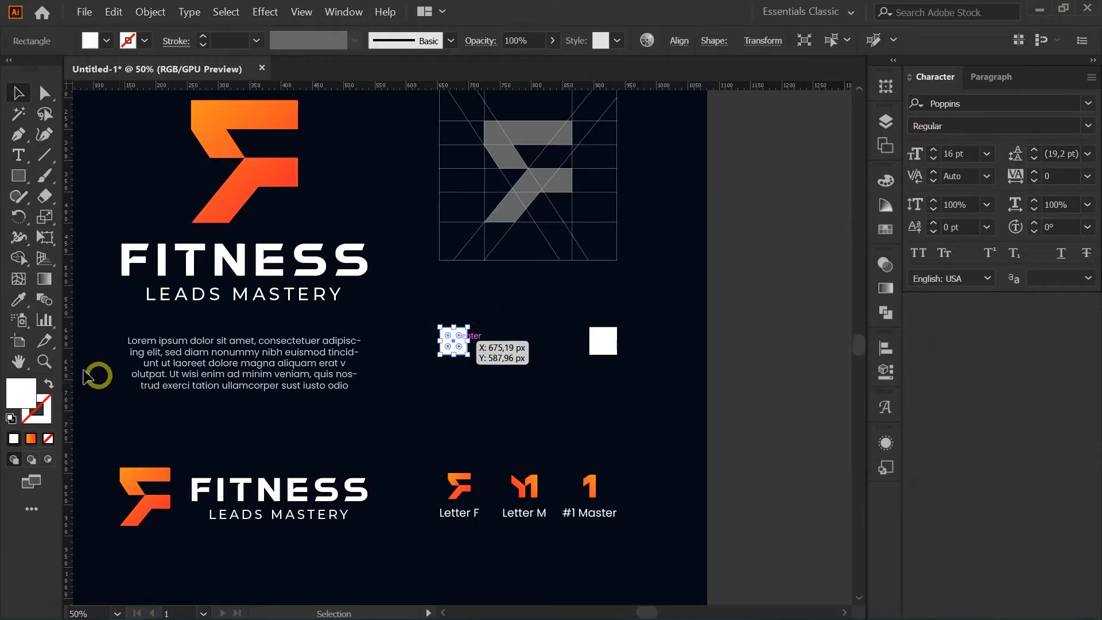
double_click(25, 390)
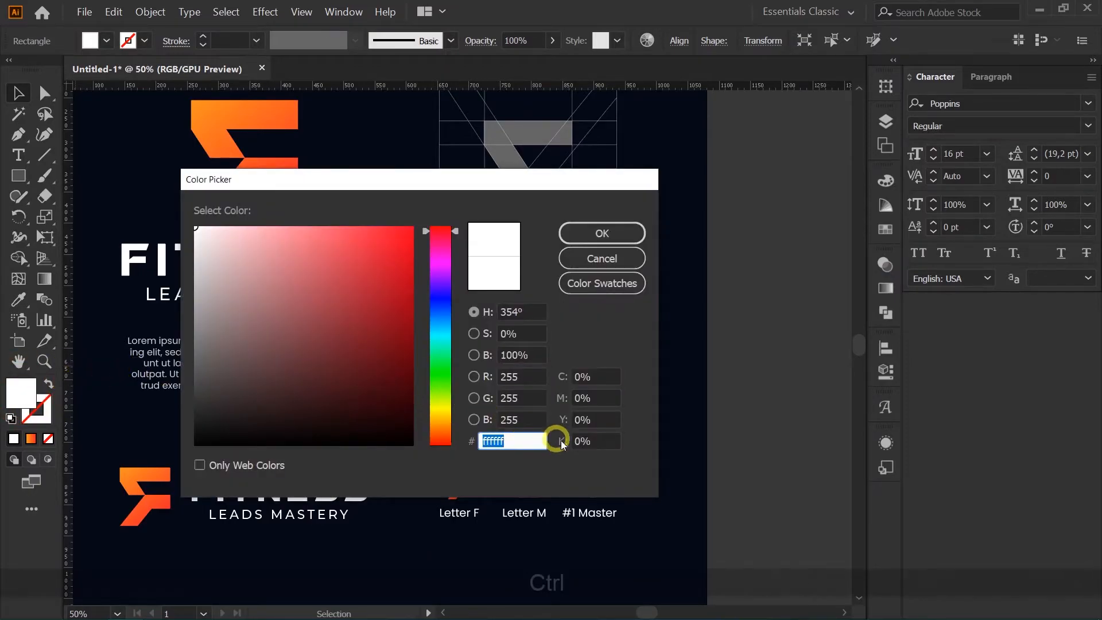
key(ctrl+v)
click(600, 240)
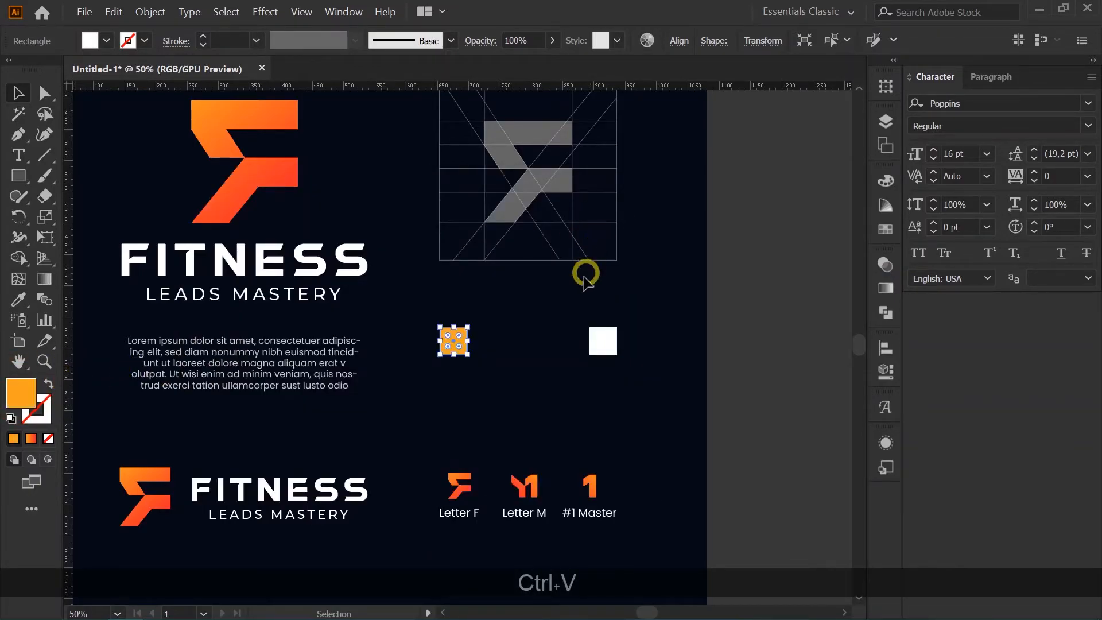
Copy the hex code ff172a from the red gradient stop of the main logo mark's lower shape
click(604, 345)
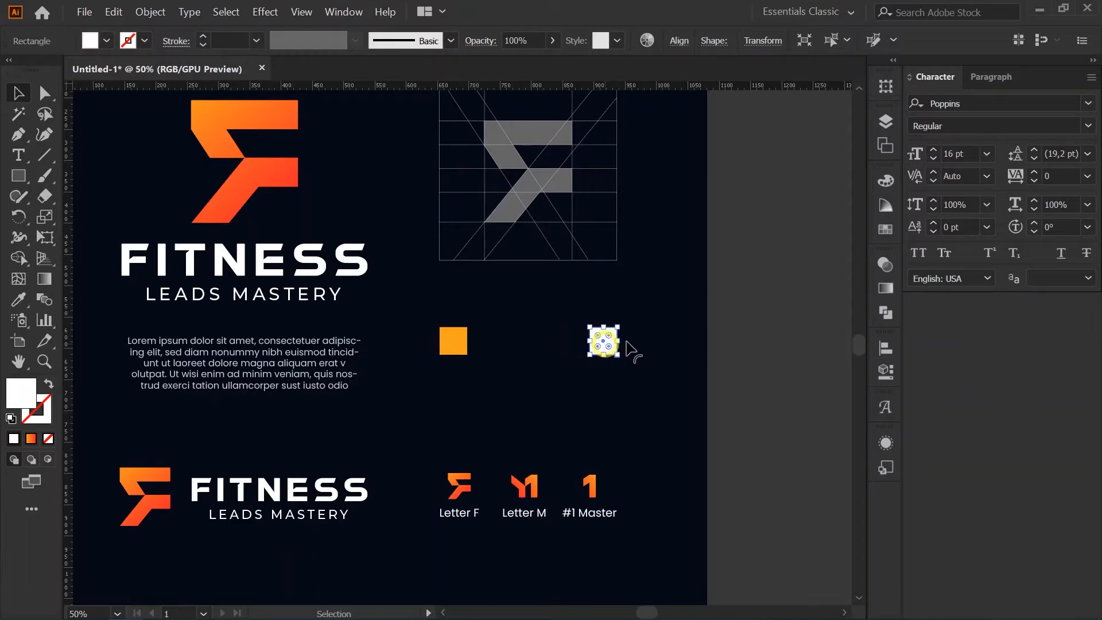
click(884, 290)
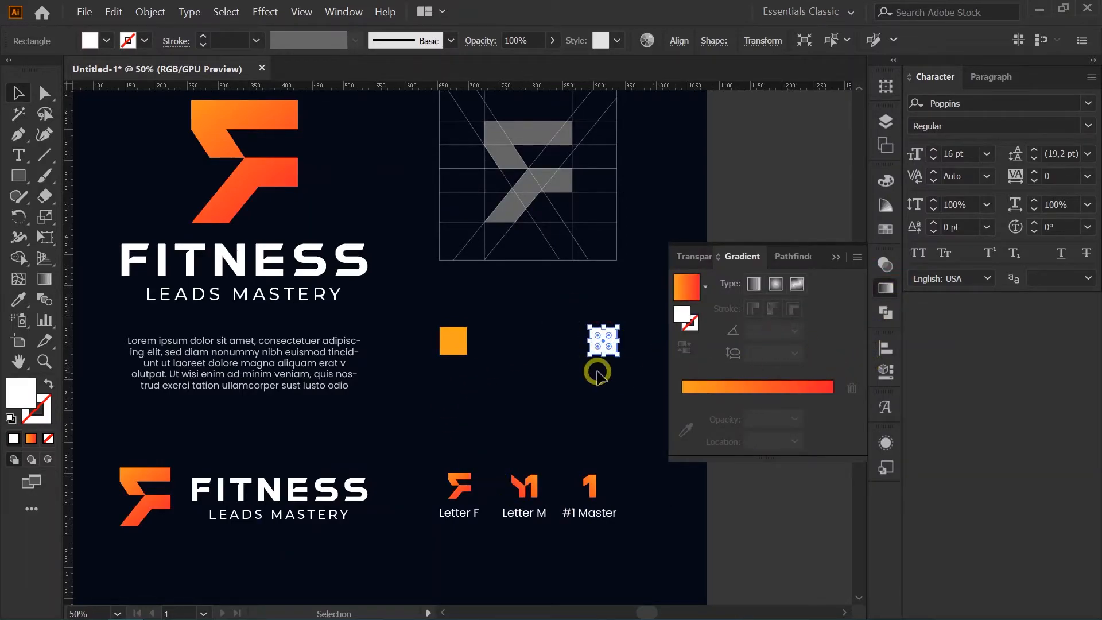
click(295, 179)
click(284, 164)
key(ctrl)
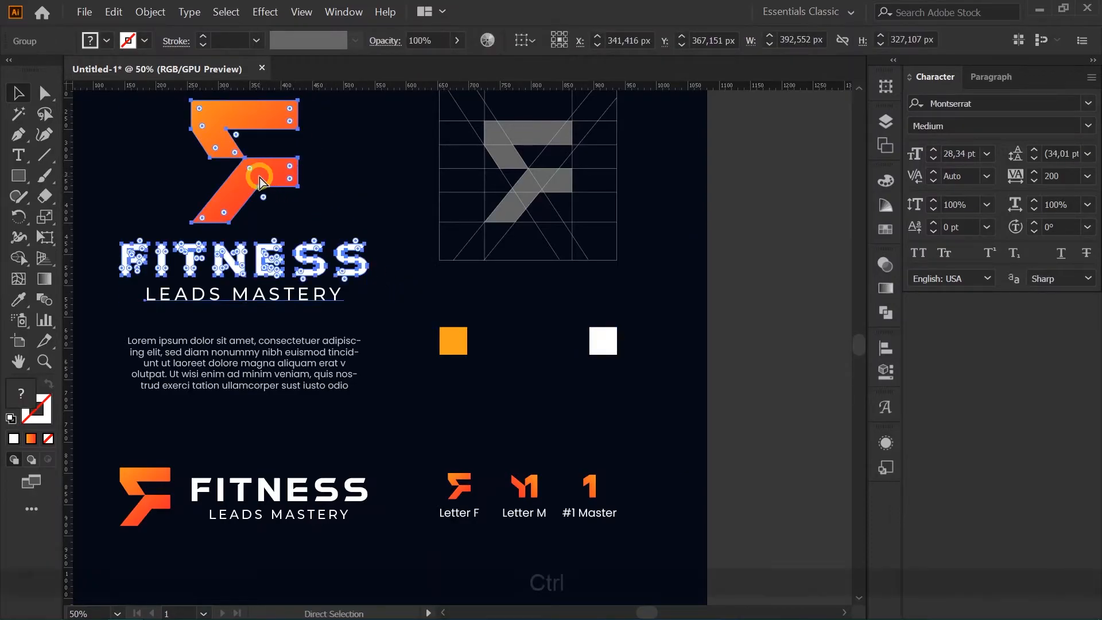
click(325, 179)
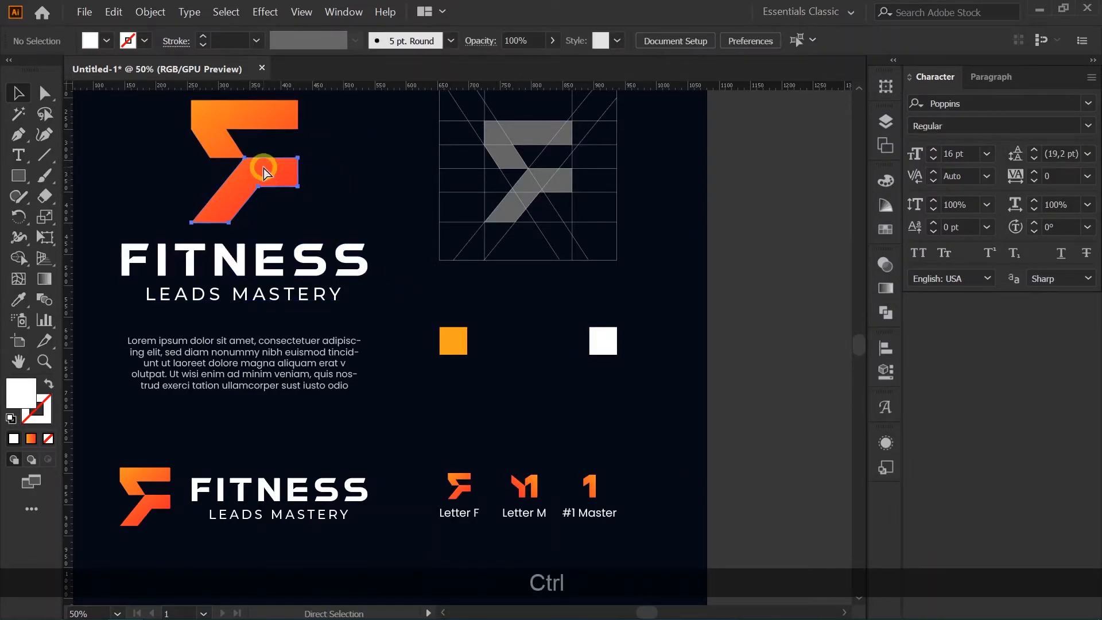
click(884, 288)
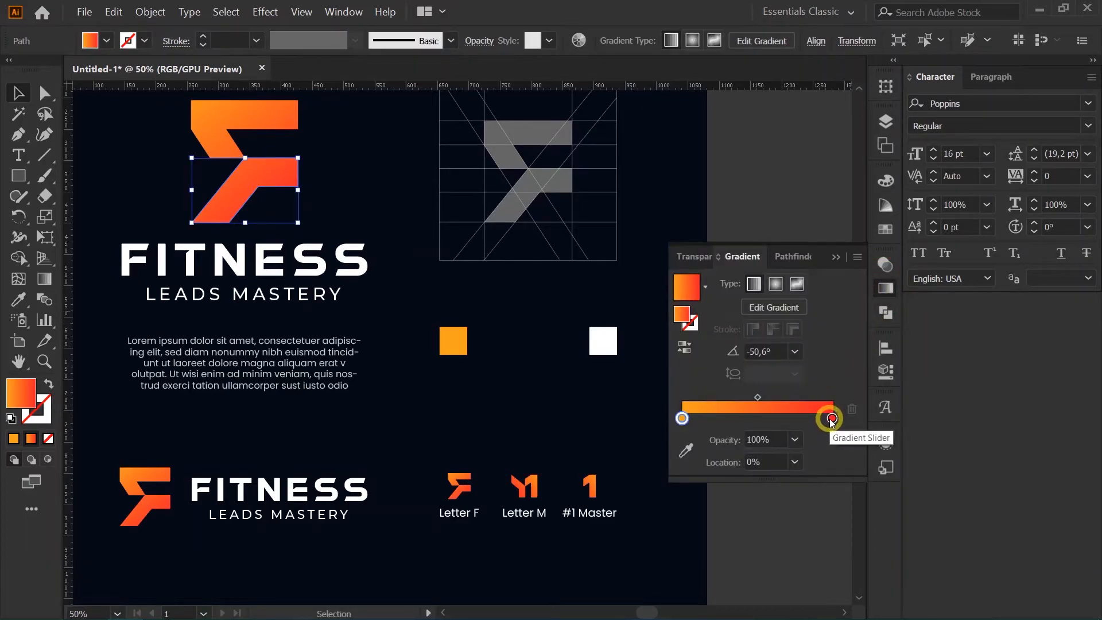
double_click(832, 419)
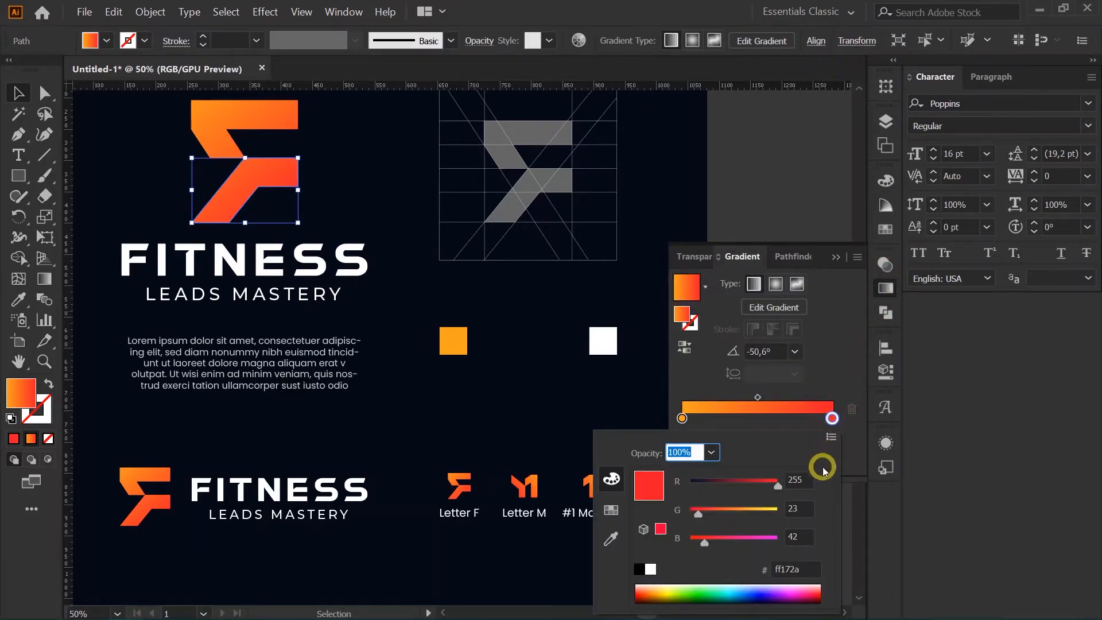
click(803, 568)
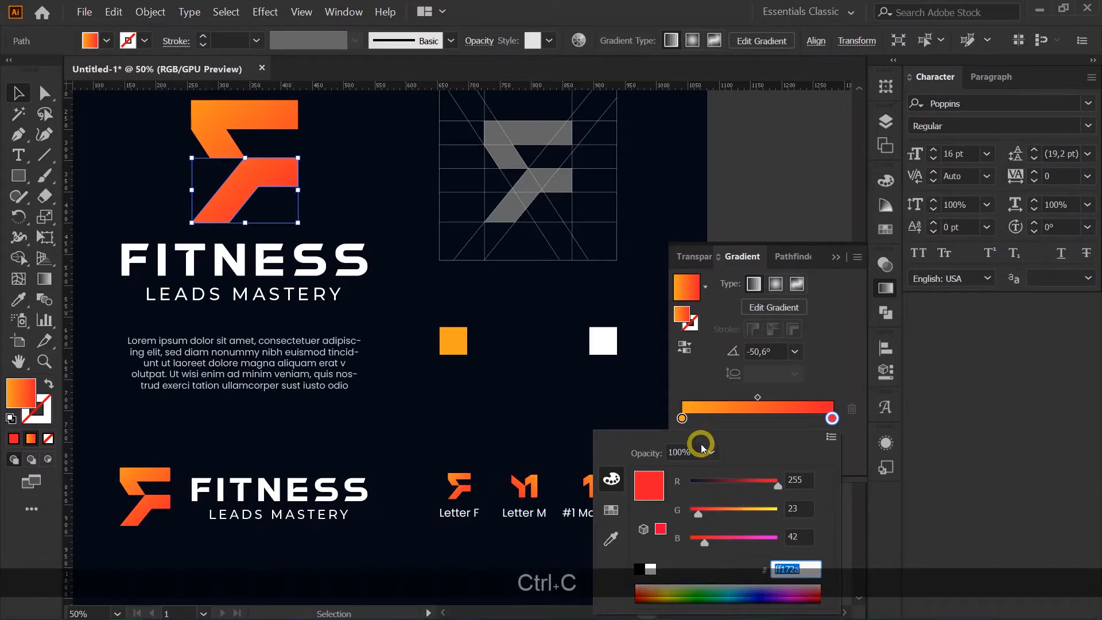
Fill the right square below the grid with the copied red, ff172a
click(600, 335)
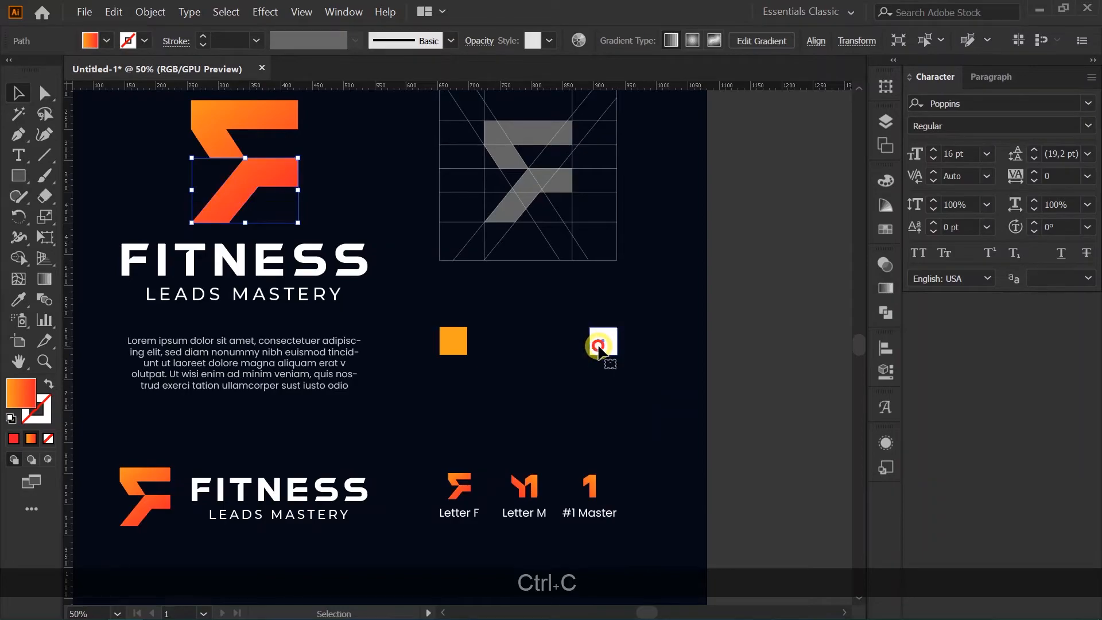
click(599, 347)
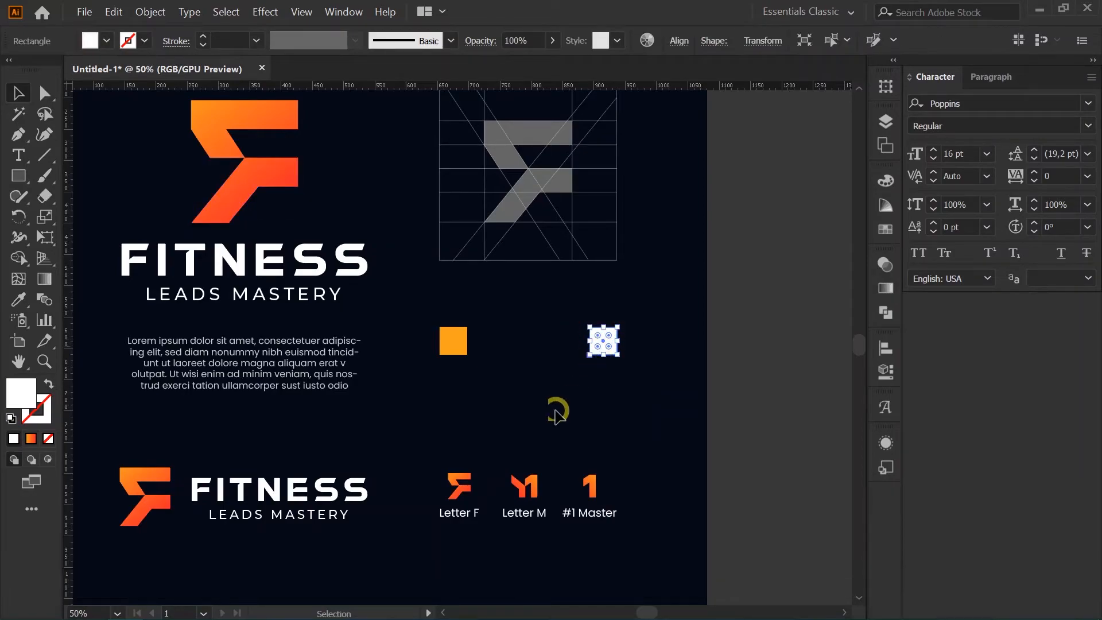
double_click(23, 405)
key(ctrl+v)
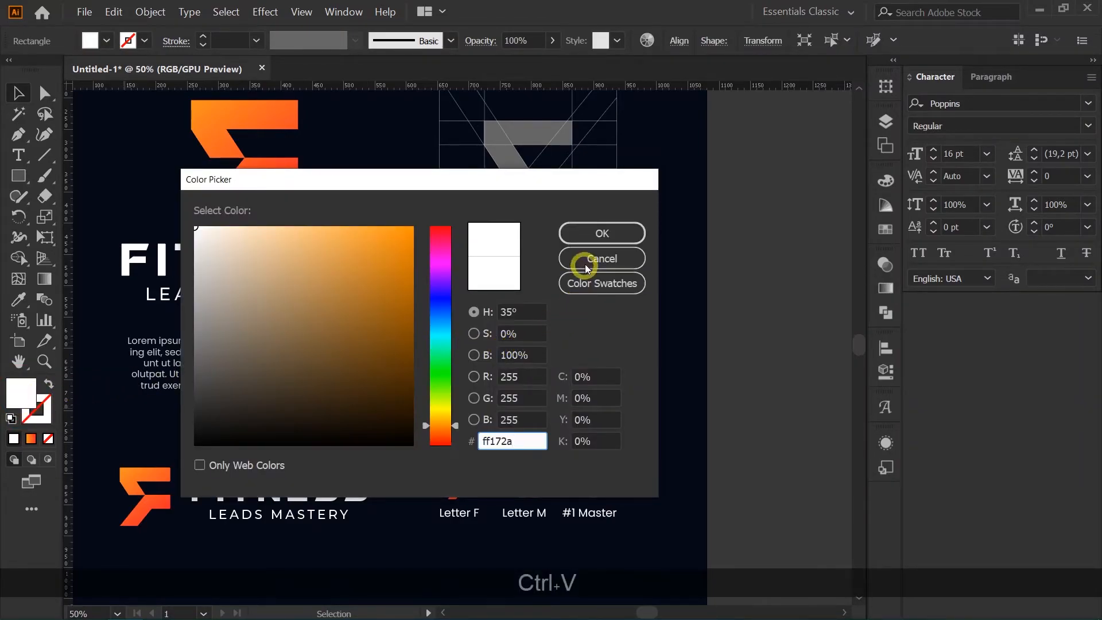
click(597, 236)
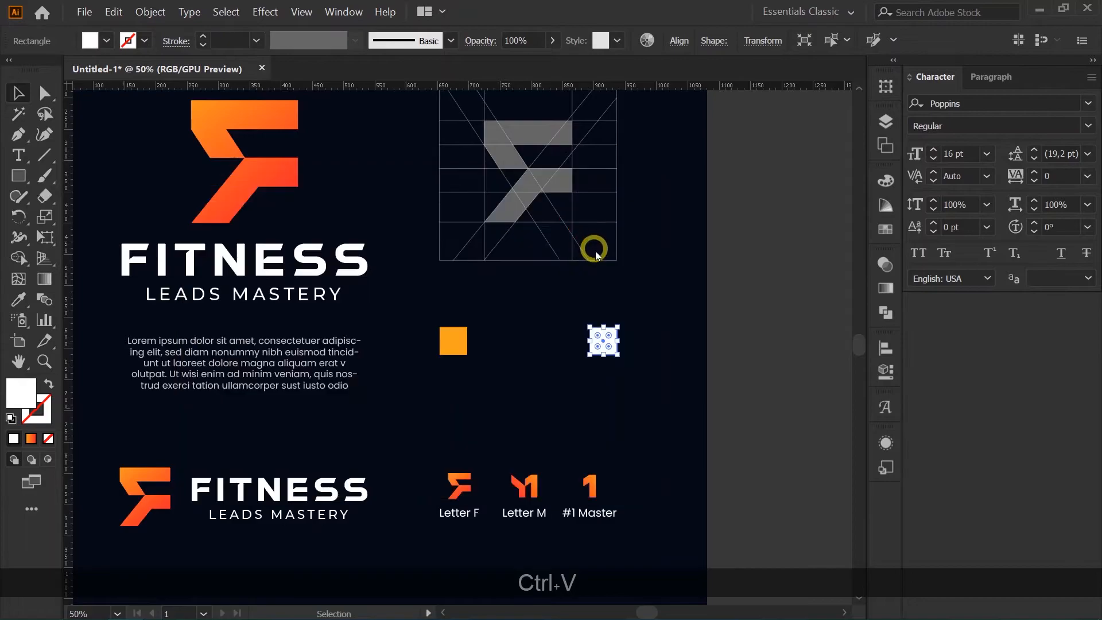
Select the orange and red squares below the grid and make a blend between them
click(641, 325)
drag(640, 312, 420, 386)
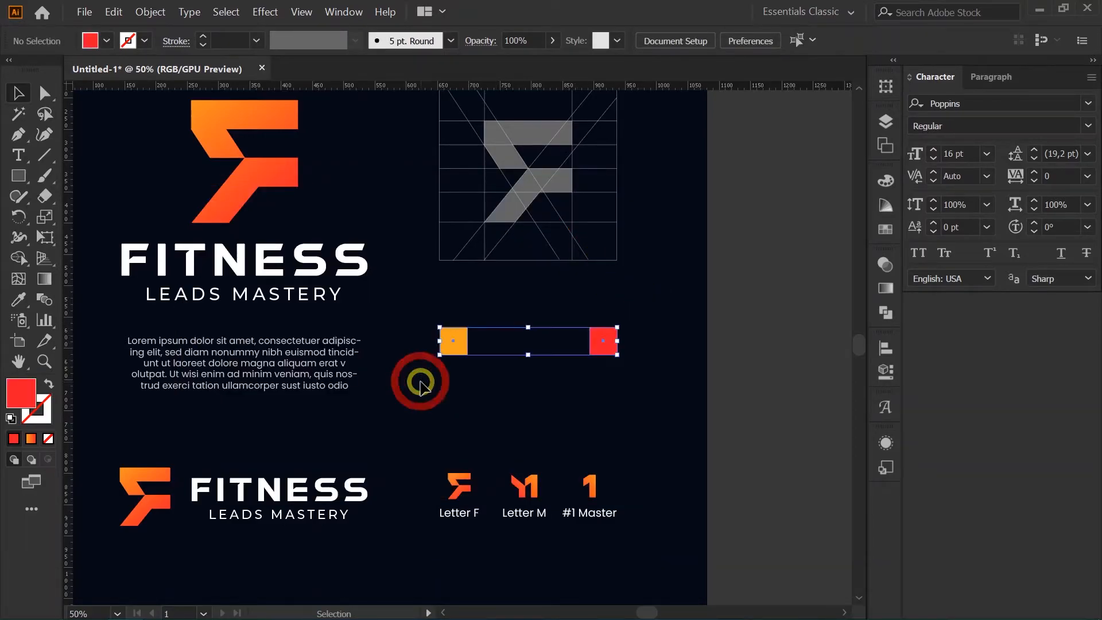
click(153, 16)
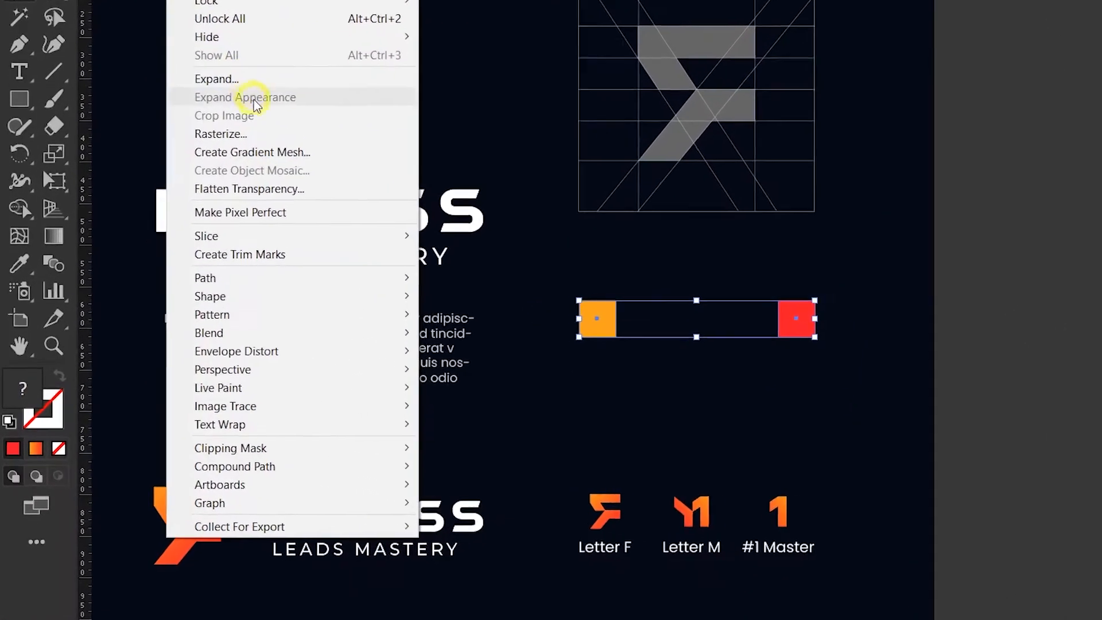
mouse_move(256, 284)
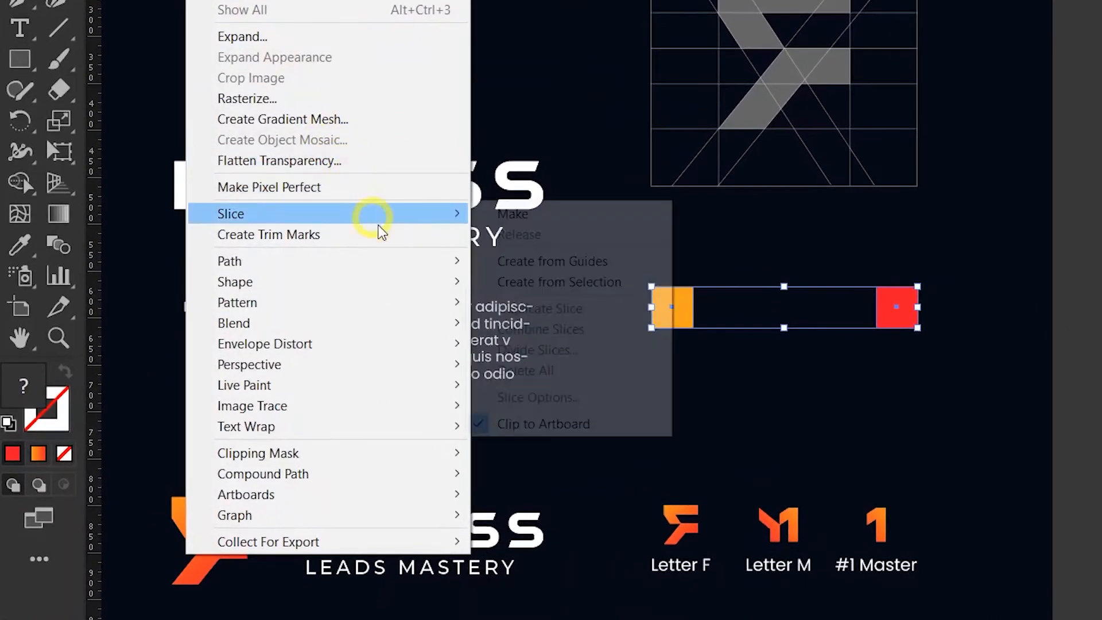
mouse_move(454, 322)
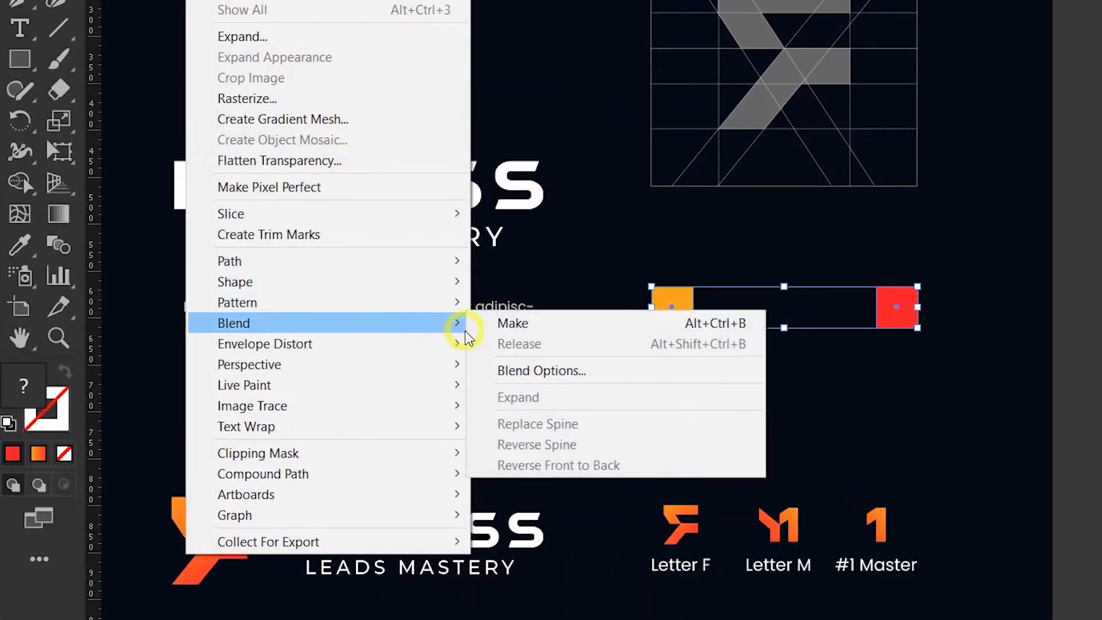
click(574, 335)
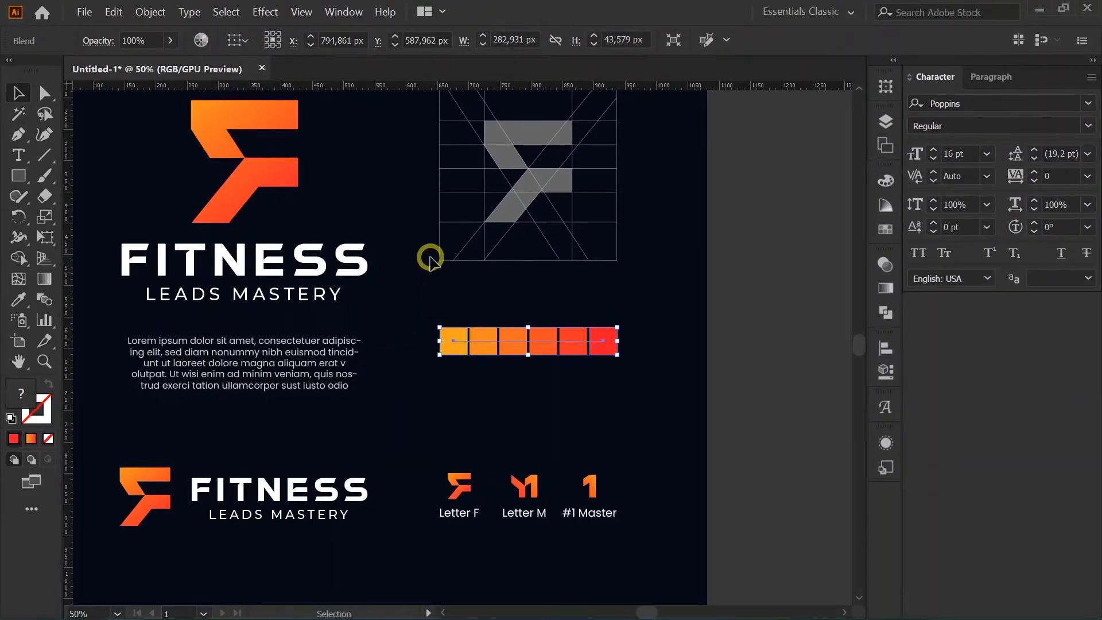
Set the square blend's spacing to Specified Steps with 3 steps
click(149, 17)
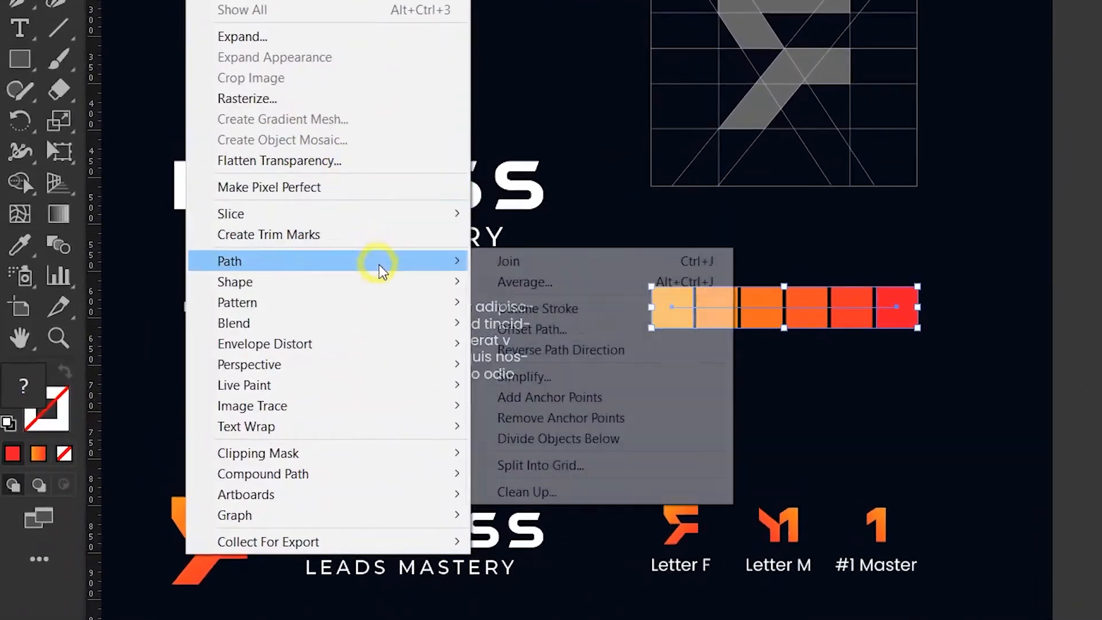
mouse_move(275, 345)
mouse_move(409, 325)
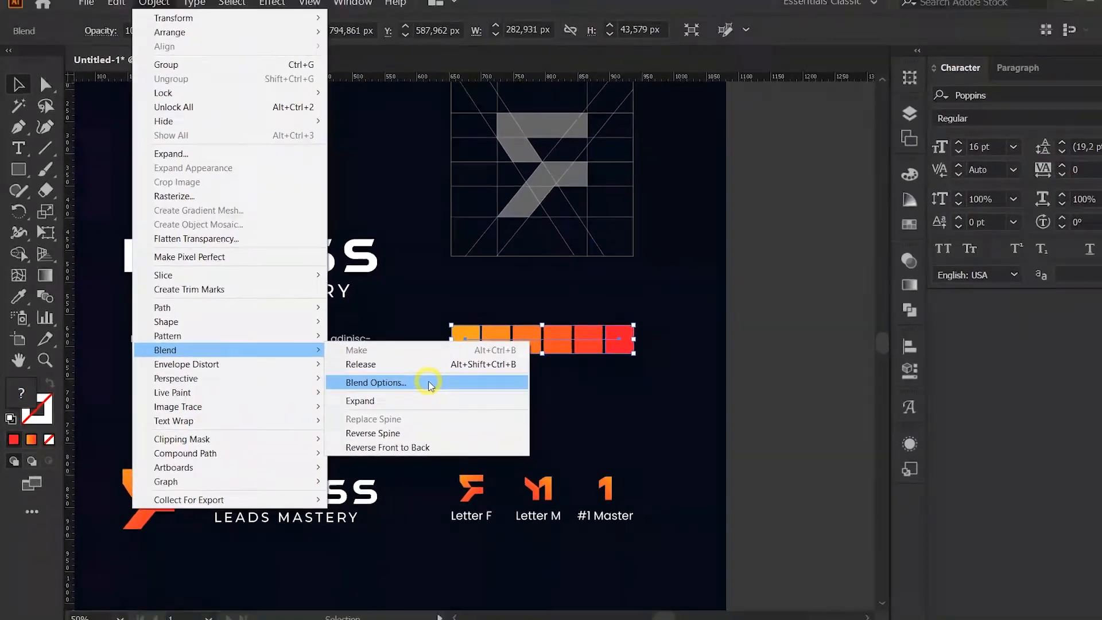
click(620, 373)
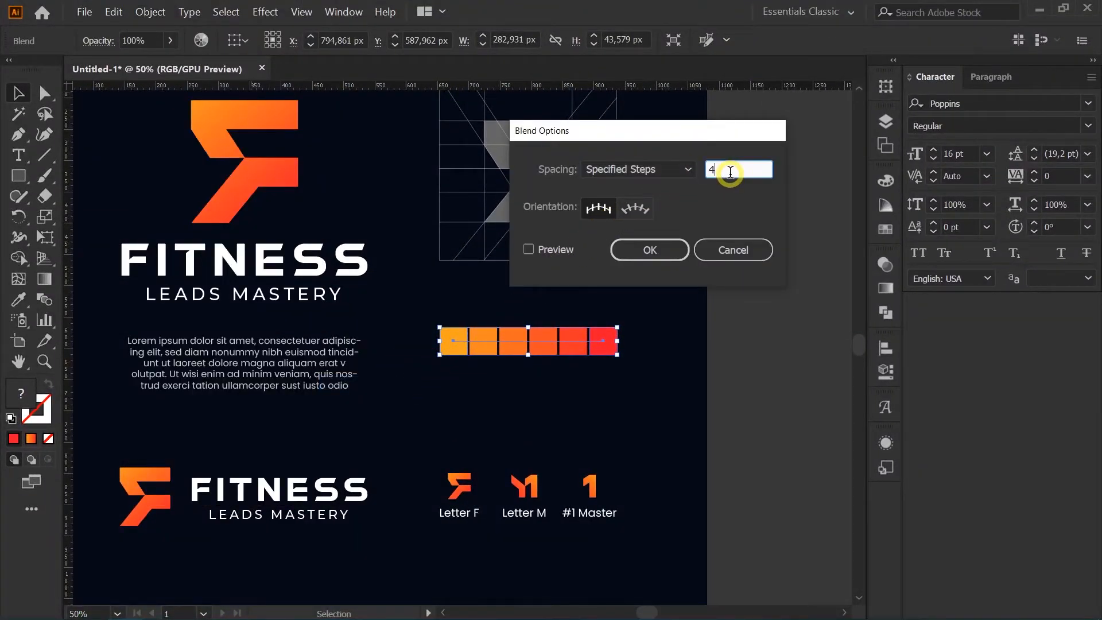
click(687, 169)
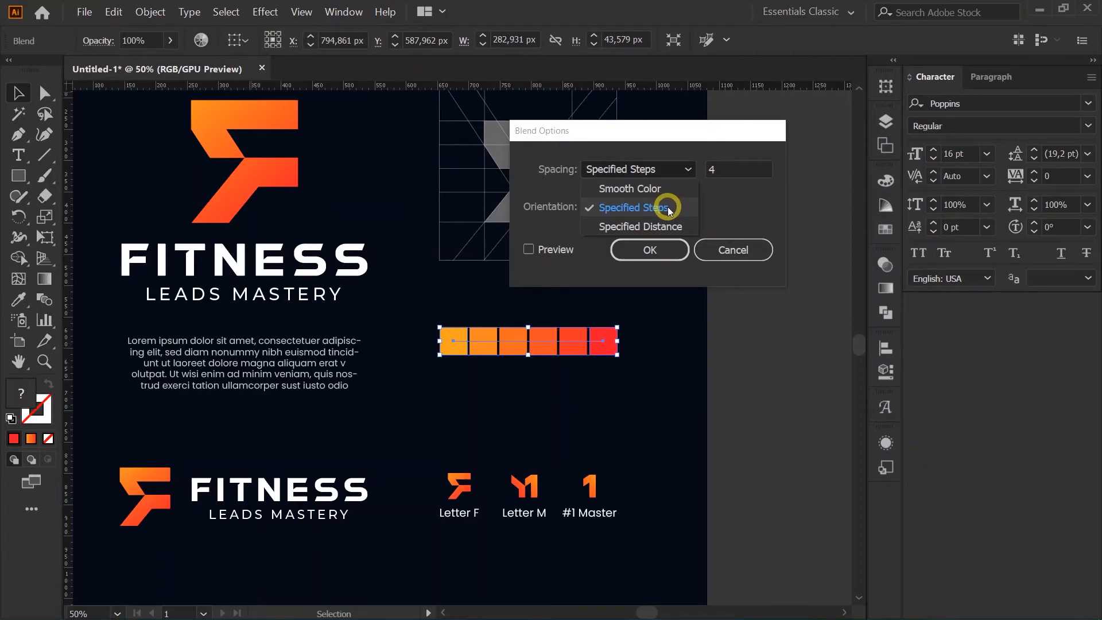
click(668, 208)
double_click(709, 169)
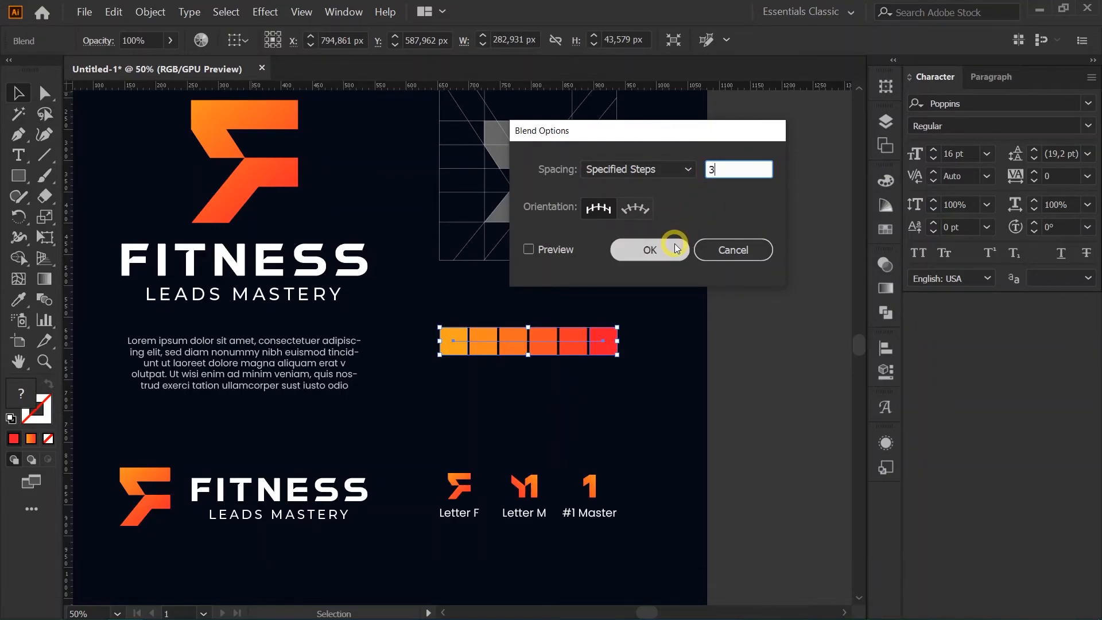
click(567, 250)
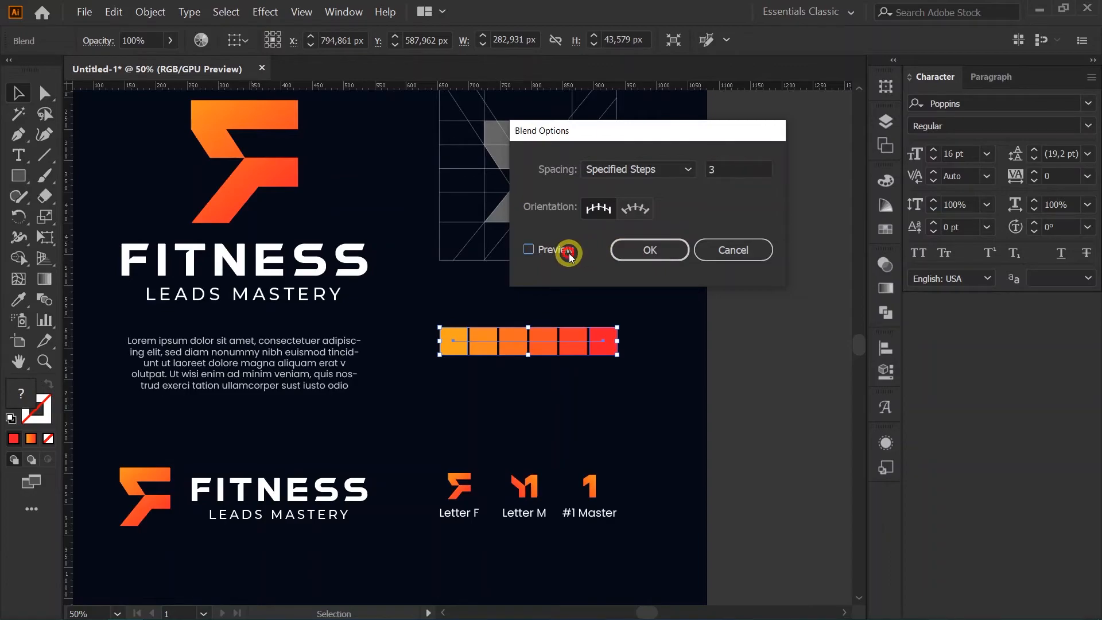
click(623, 249)
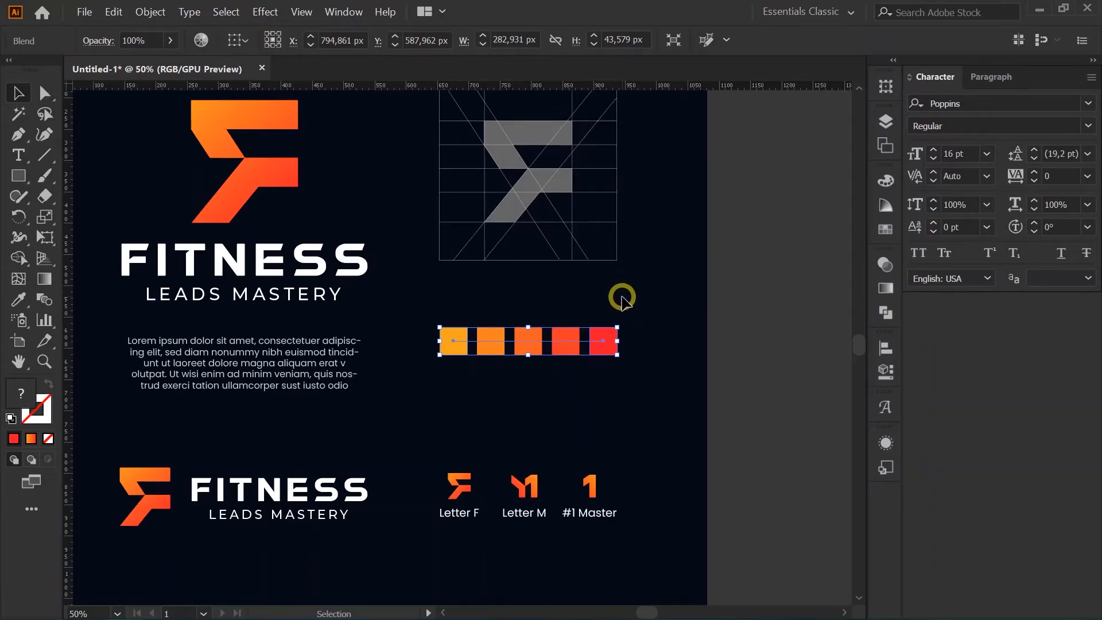
click(607, 320)
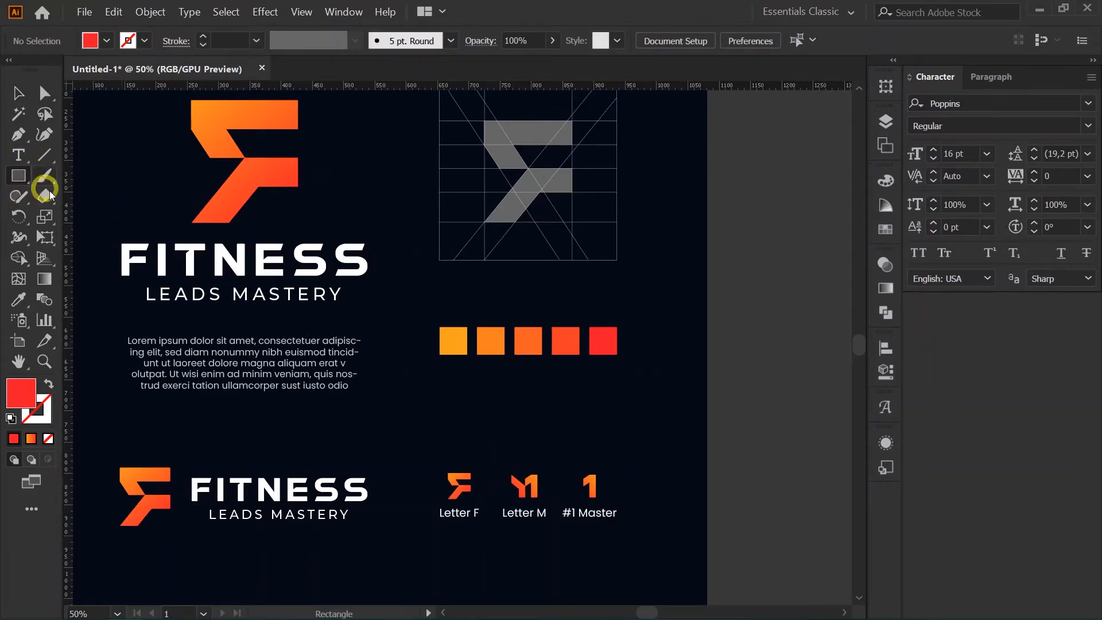
Draw a thin bar below the palette squares, spanning the row's full width, and fill it with the main logo mark's orange-to-red gradient
drag(439, 371, 618, 384)
key(i)
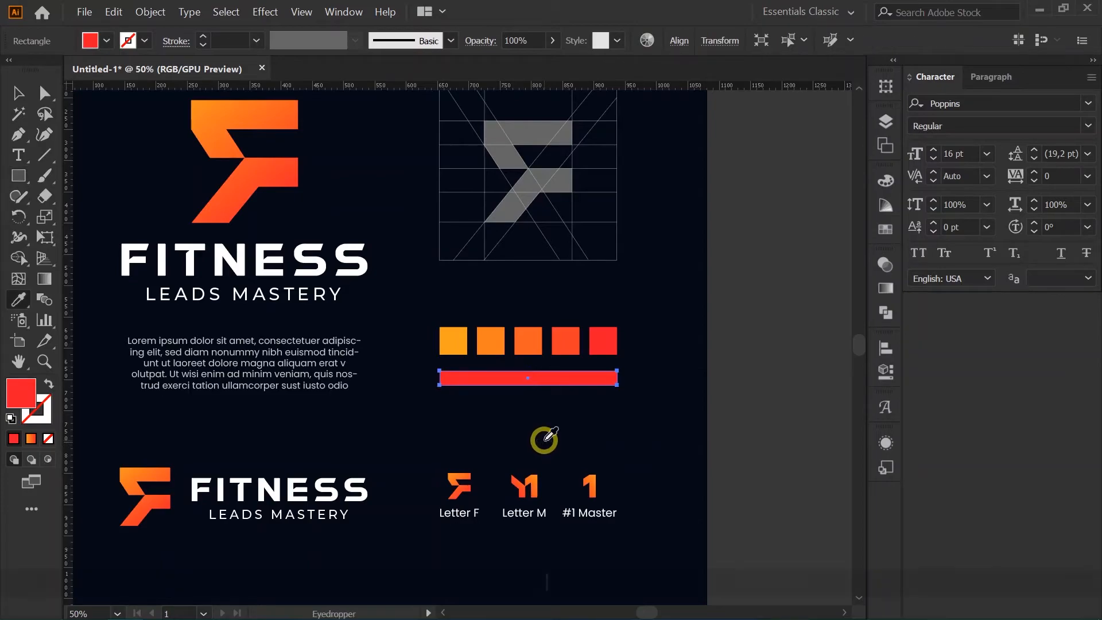
click(221, 147)
click(19, 94)
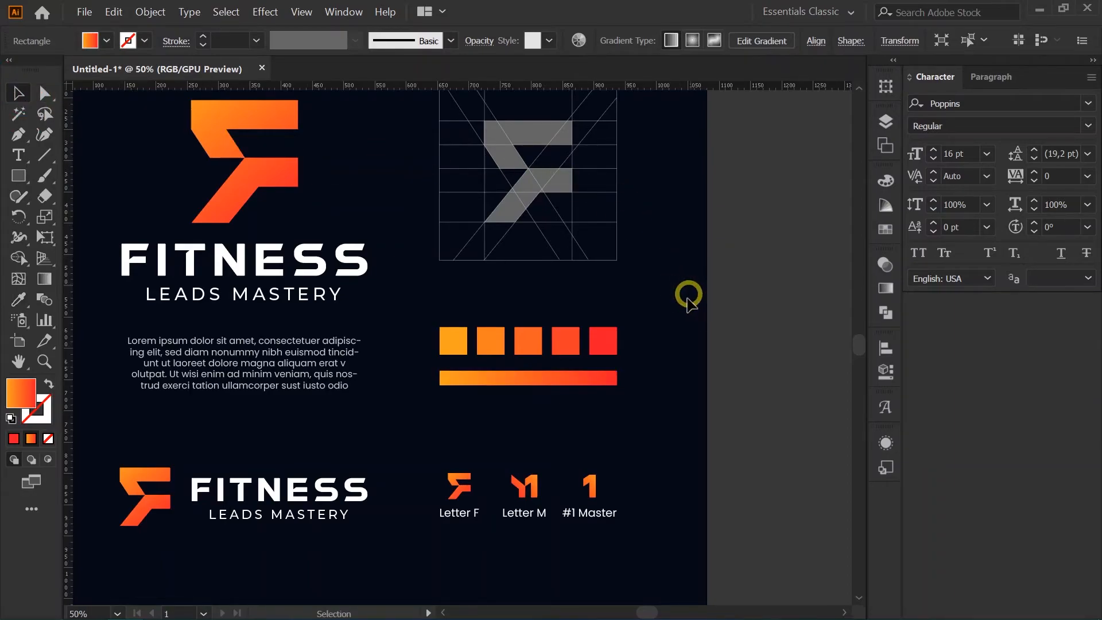
click(648, 376)
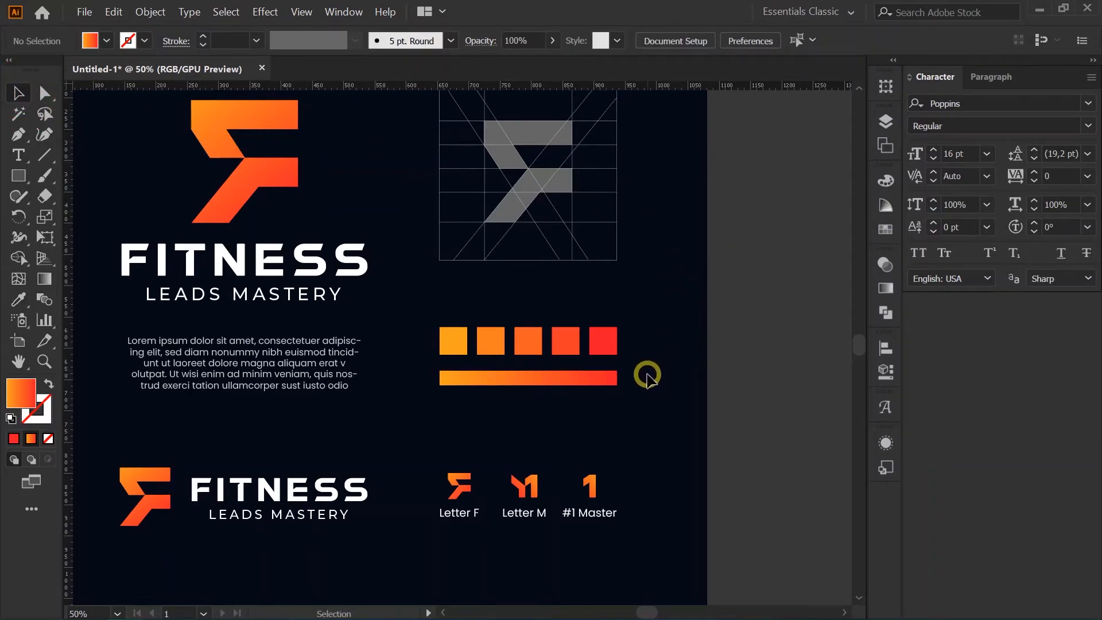
Move the gradient bar straight up so it sits closer beneath the palette squares
shift+click(591, 372)
click(641, 363)
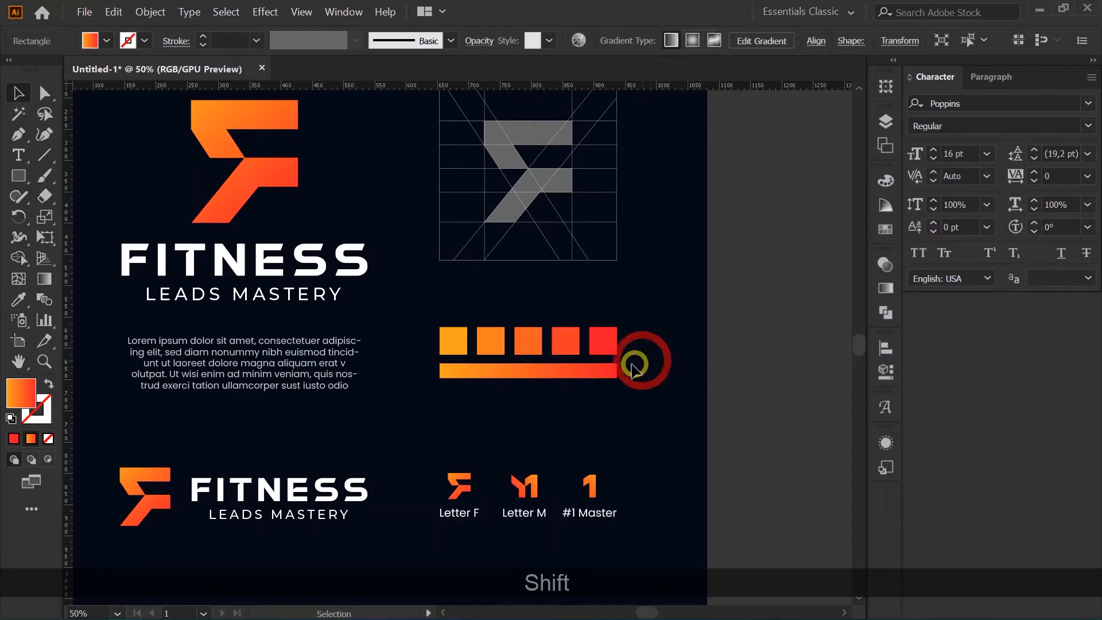
alt+scroll(585, 375, up, 3)
drag(585, 374, 471, 392)
drag(542, 373, 543, 366)
click(668, 357)
click(540, 431)
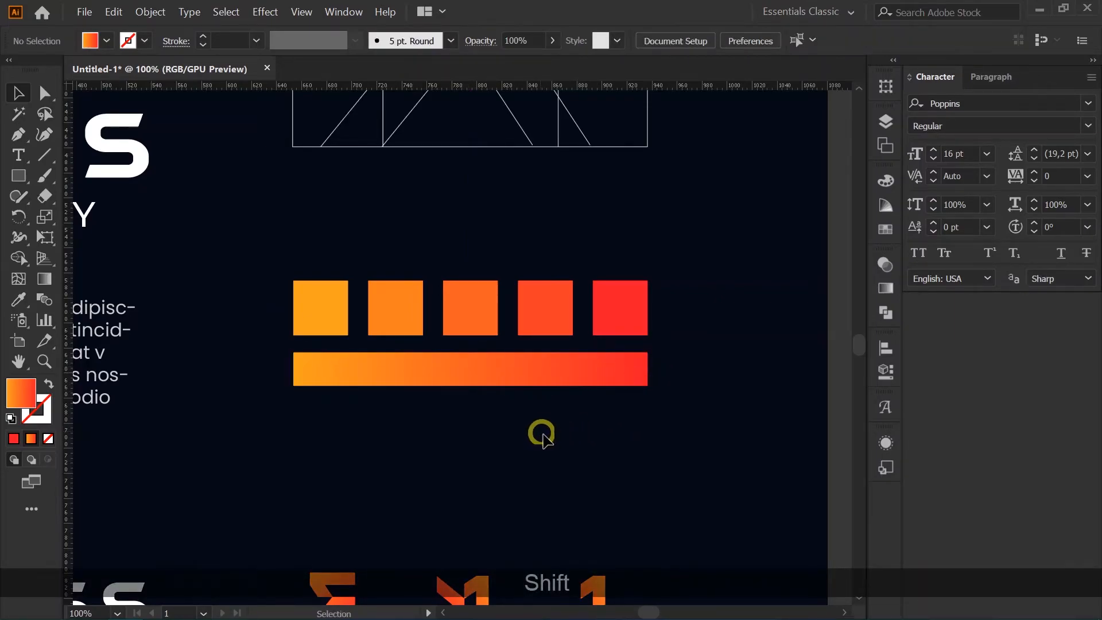
Add a point text below the gradient bar's left part with the Lorem ipsum placeholder and fill it white
key(t)
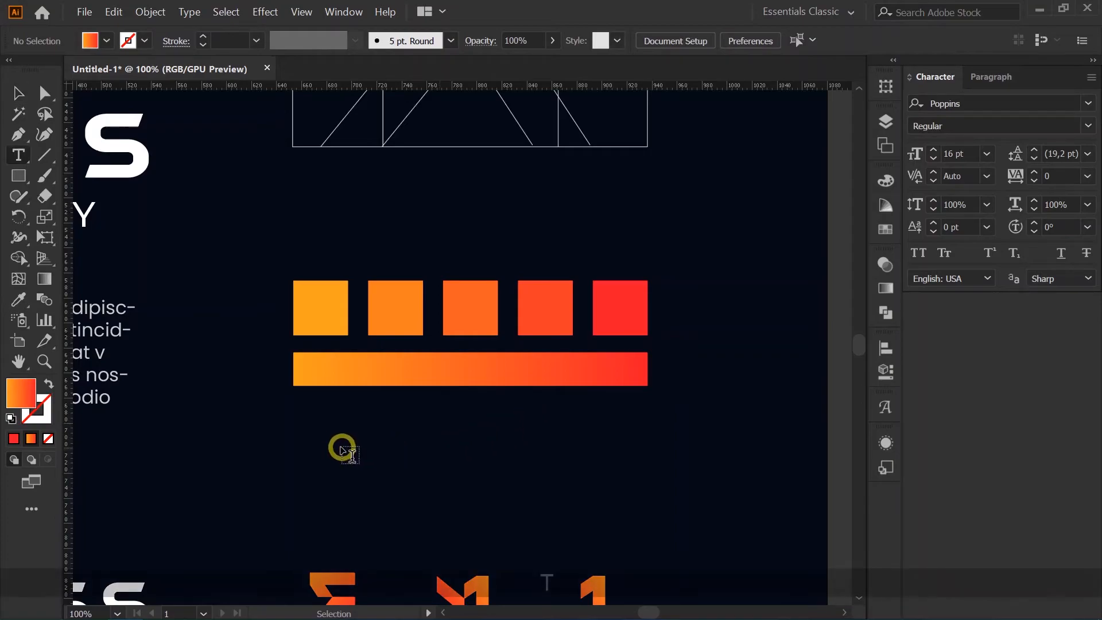
click(300, 425)
ctrl+click(147, 418)
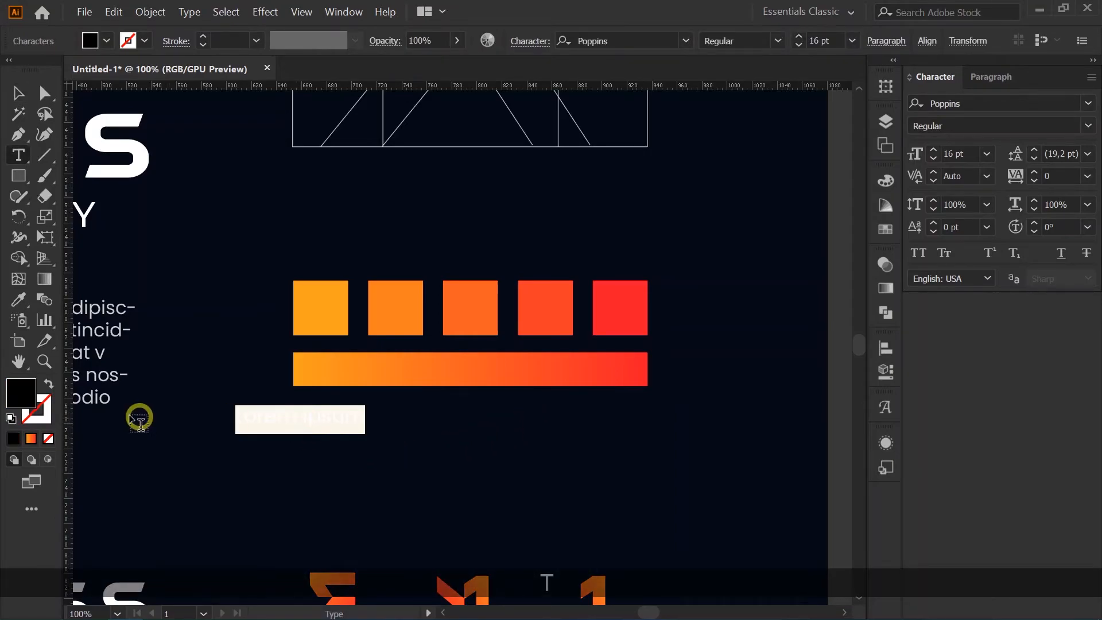
double_click(32, 400)
click(196, 228)
click(327, 202)
click(578, 235)
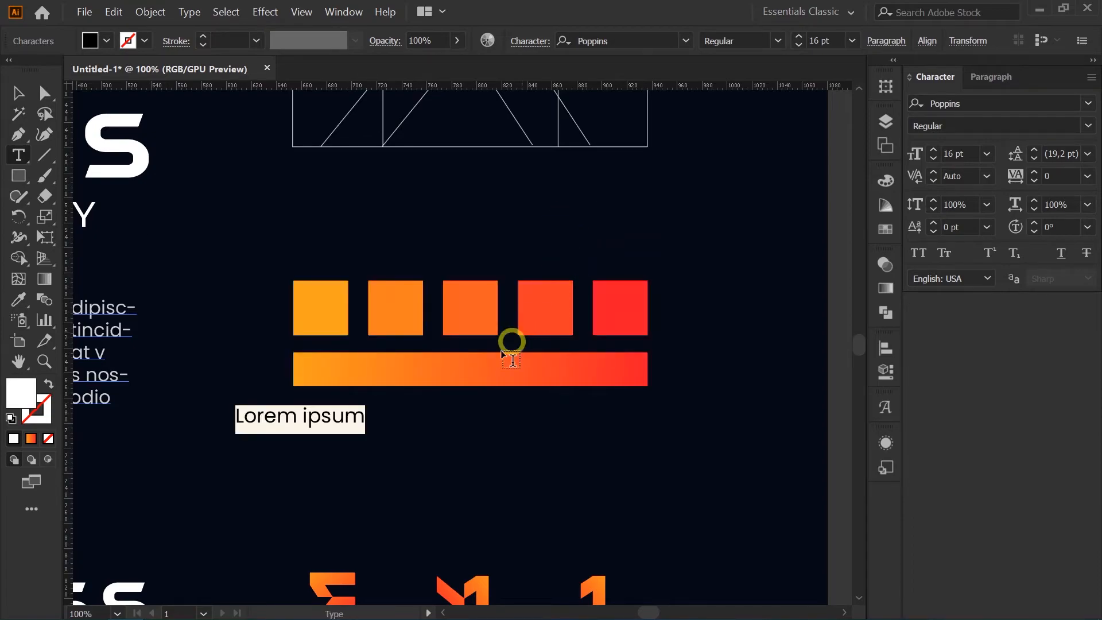
click(18, 93)
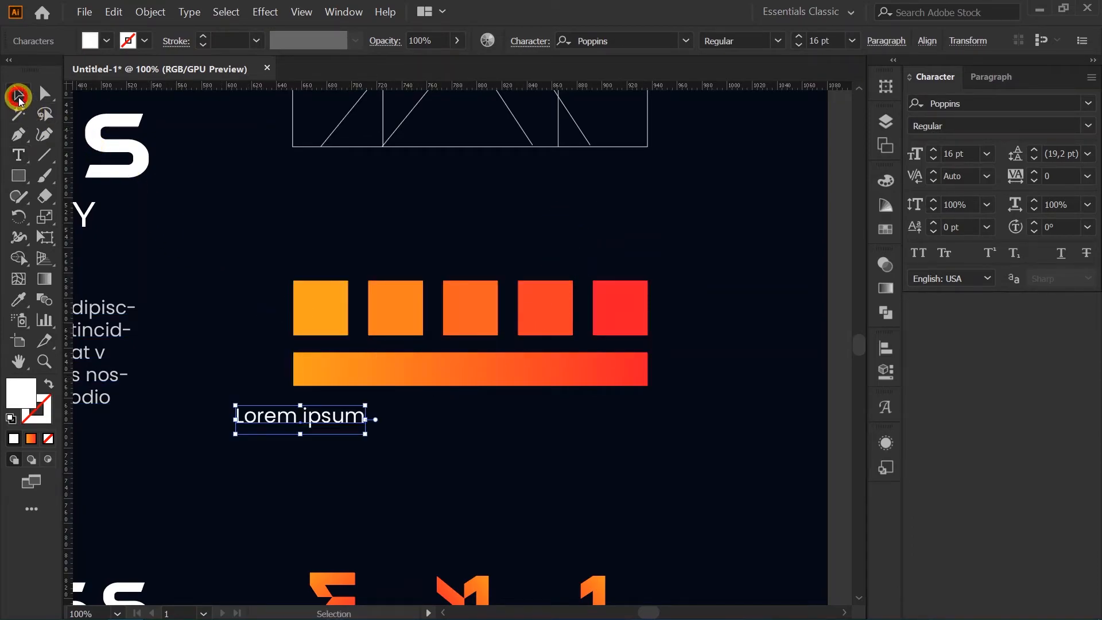
Copy the hex code f7a21d from the fill of the leftmost orange palette square
click(304, 301)
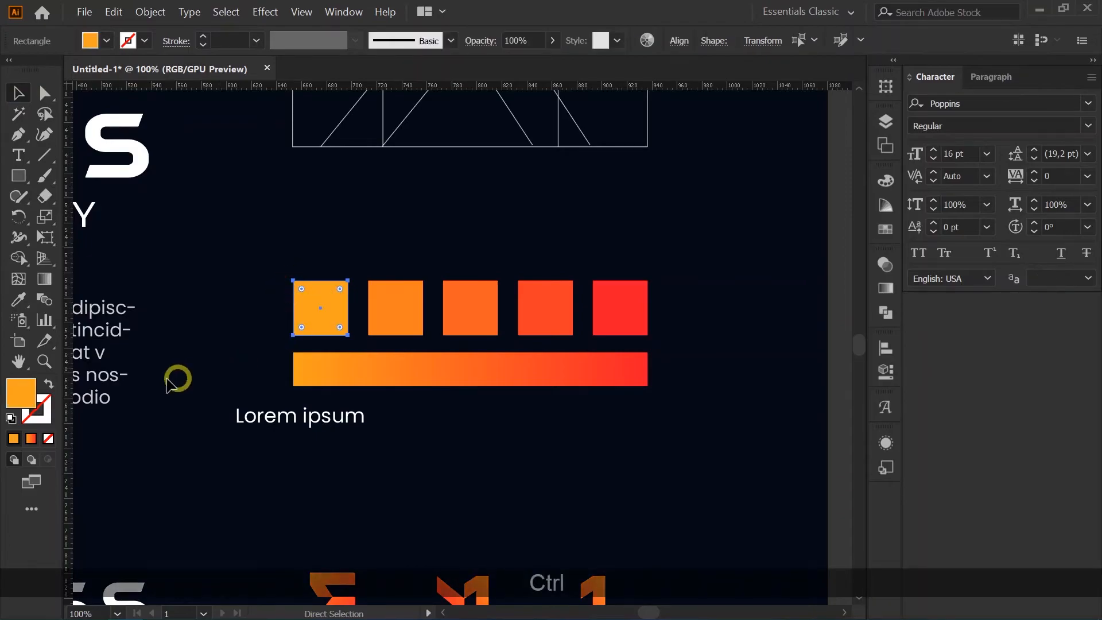
double_click(23, 394)
key(ctrl+c)
click(601, 232)
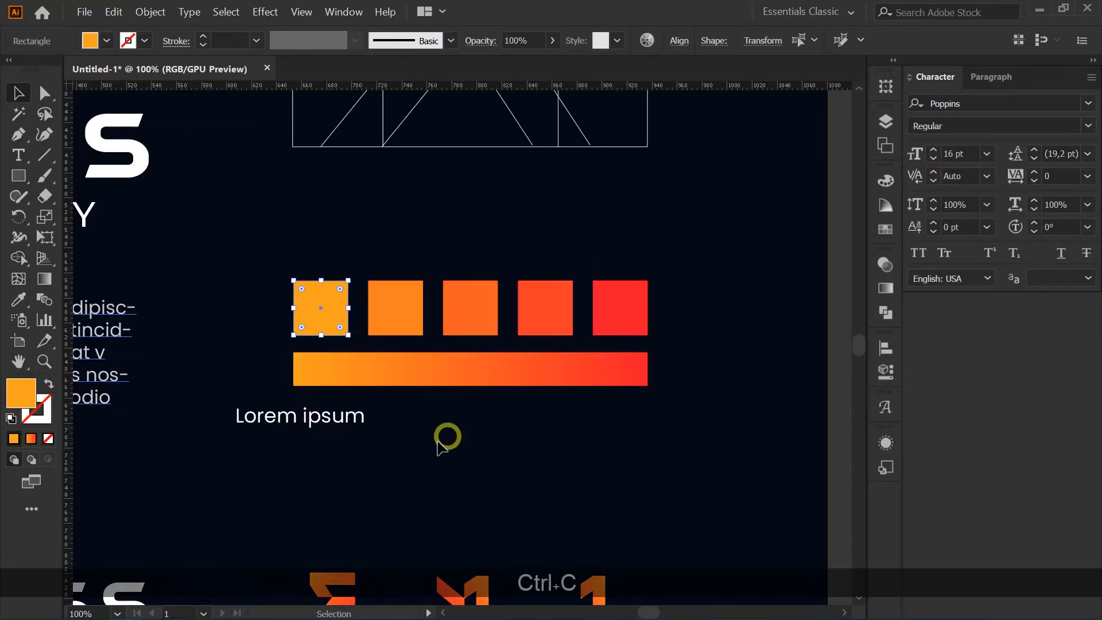
Replace the Lorem ipsum placeholder below the gradient bar with #f7a21d
click(315, 422)
double_click(309, 424)
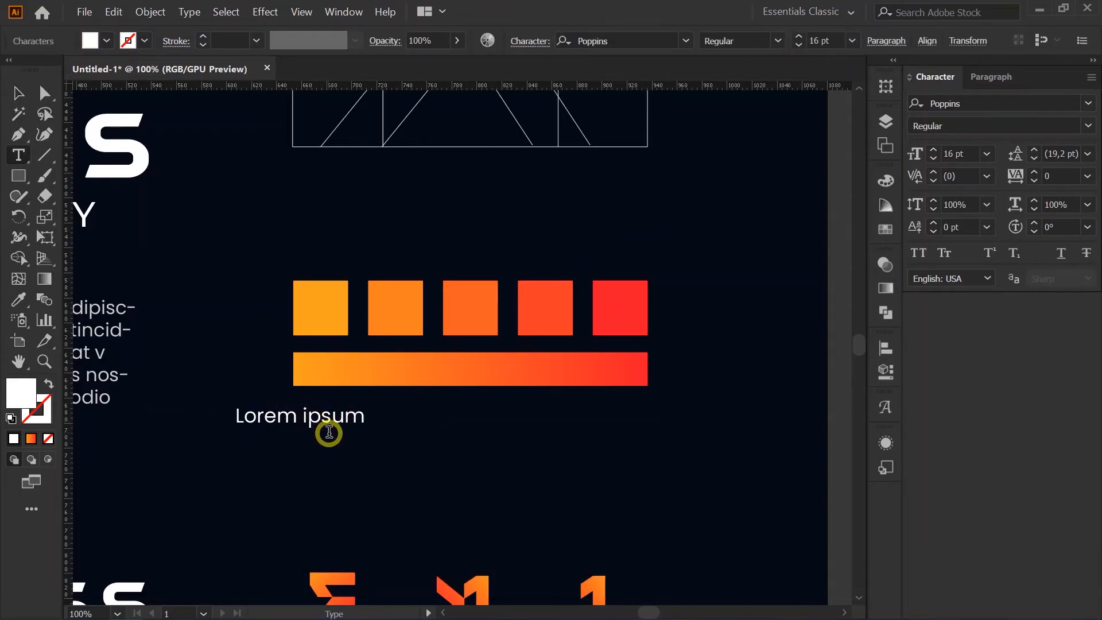
key(ctrl+a)
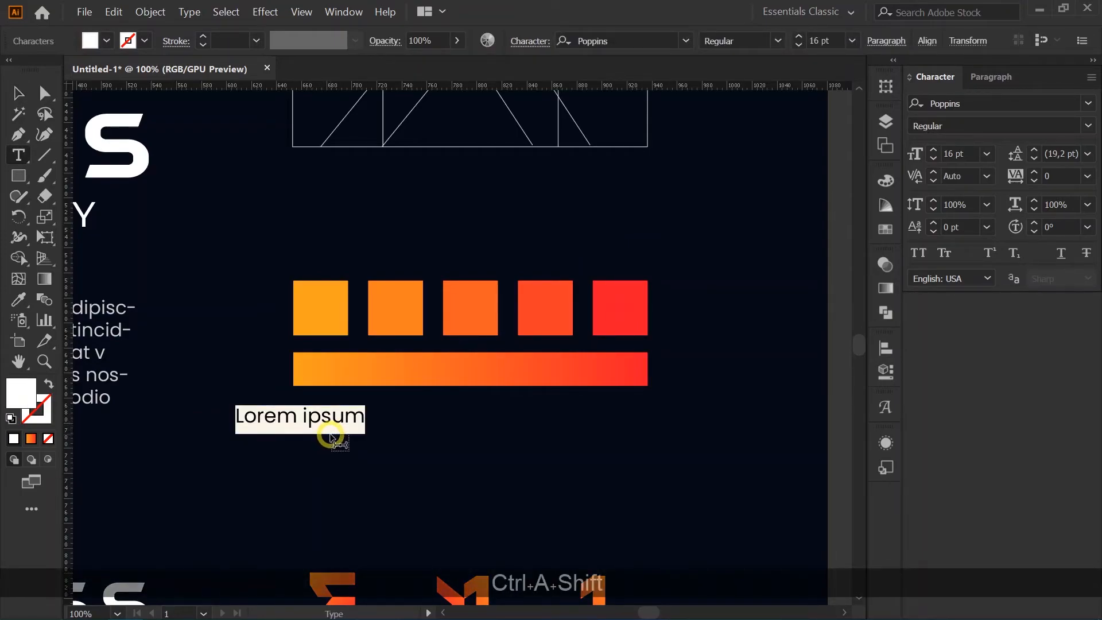
text(#)
key(ctrl+v)
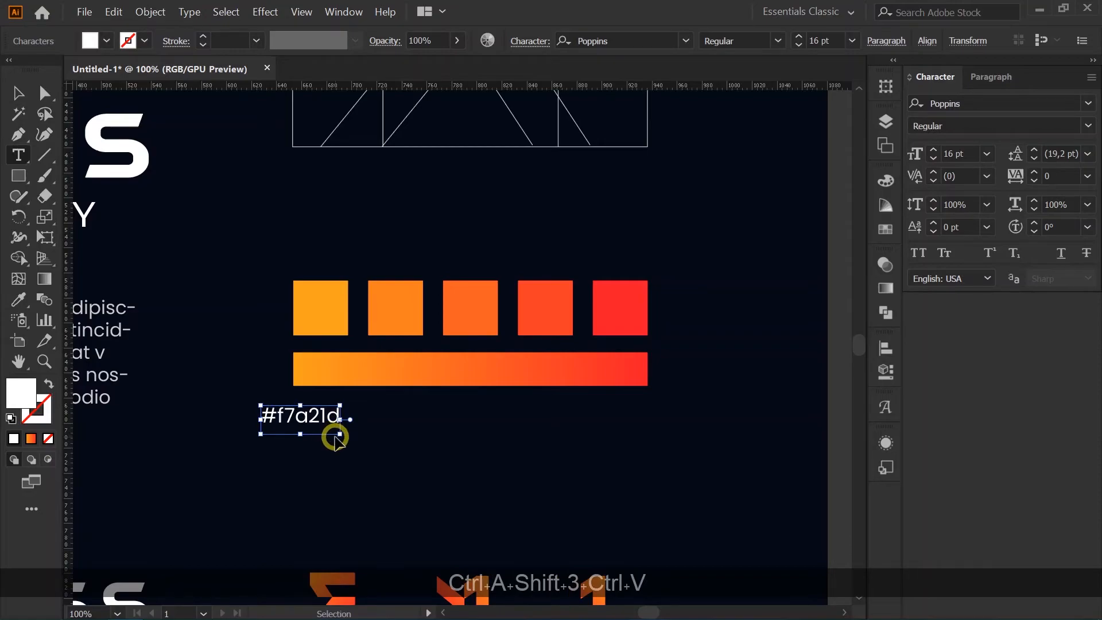
click(18, 92)
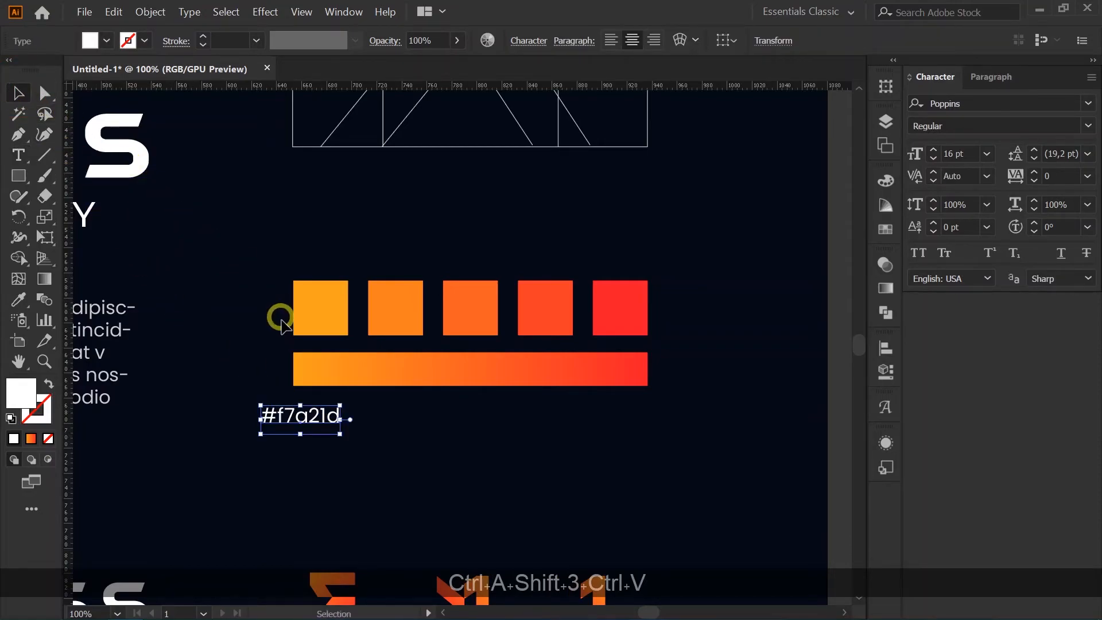
Move the #f7a21d label so its left edge lines up with the gradient bar's left edge
drag(327, 418, 344, 416)
key(Right)
key(Right)
key(Right)
key(Left)
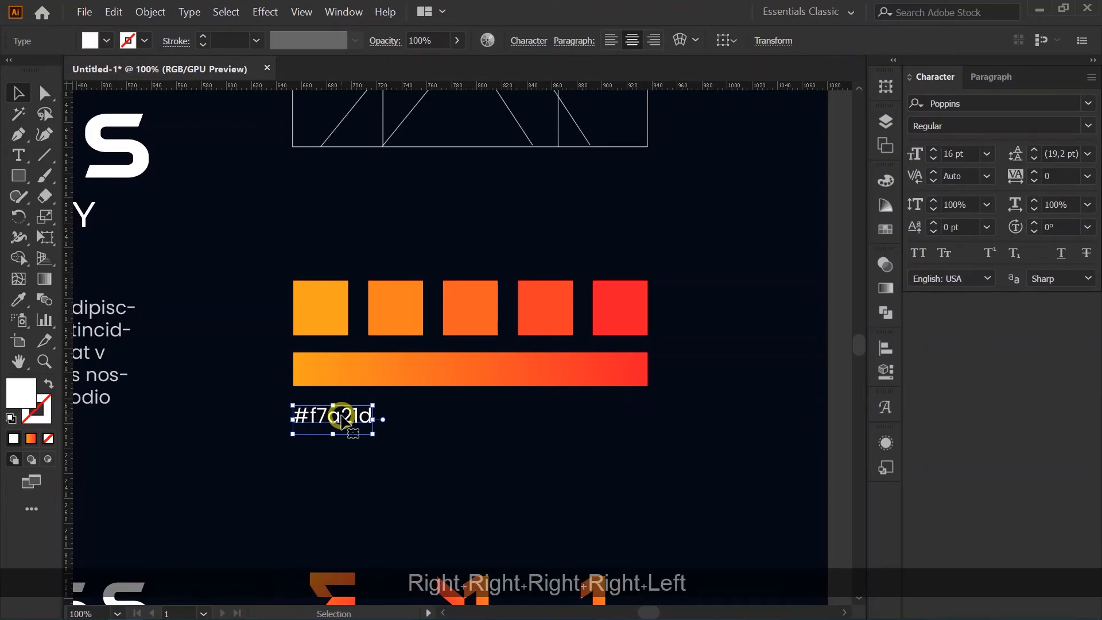
Duplicate the #f7a21d label horizontally and line up the copy's right edge with the gradient bar's right edge
drag(342, 419, 638, 419)
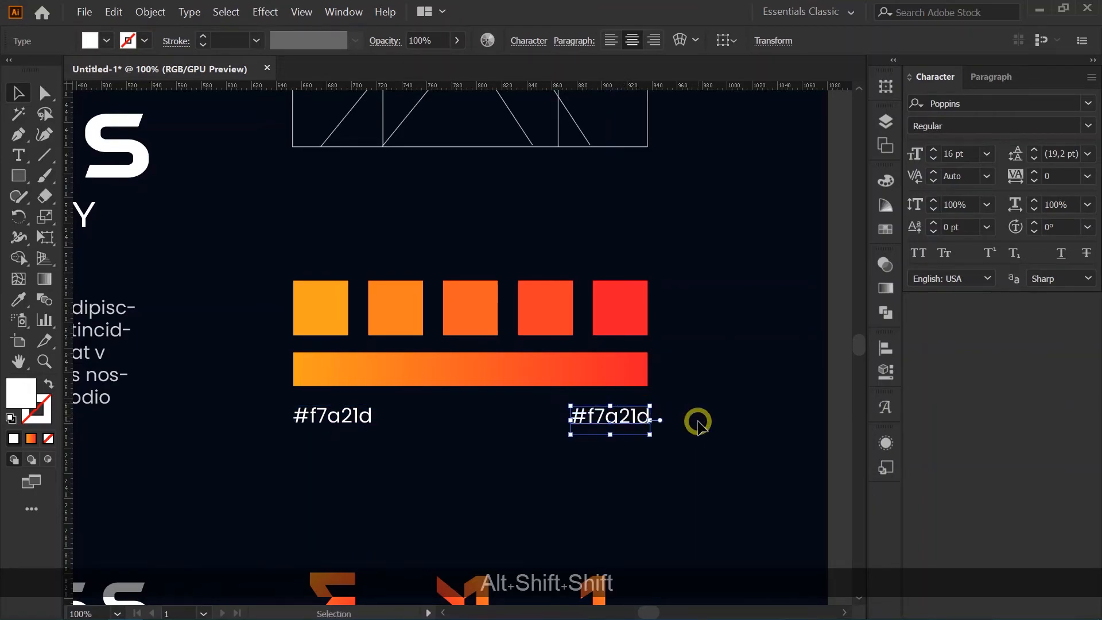
key(Left)
key(Left)
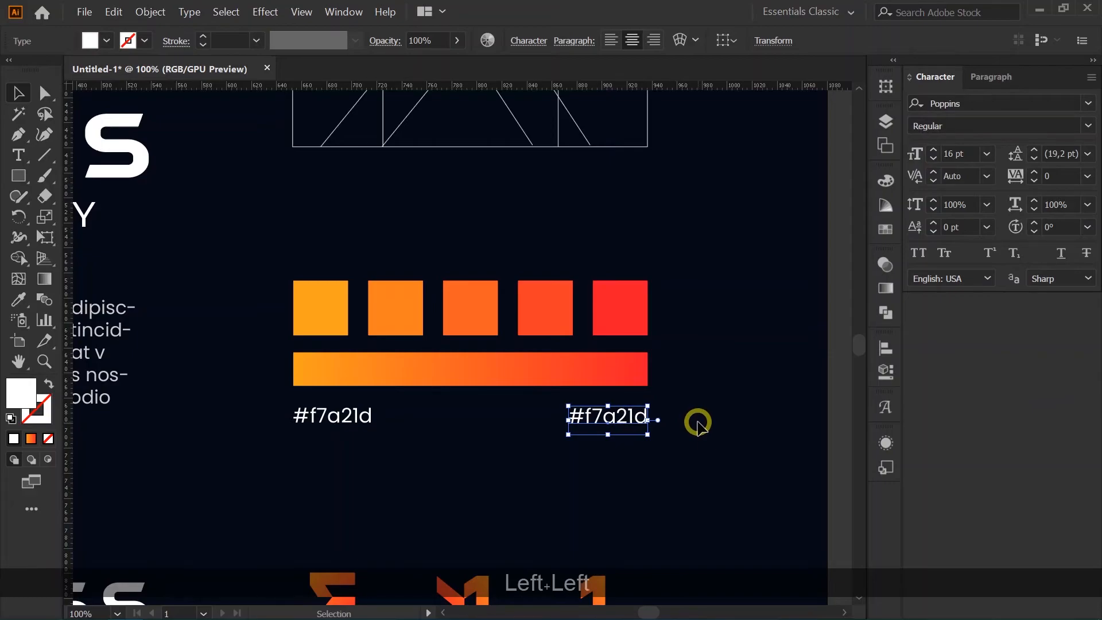
Copy the hex code ff172a from the fill of the rightmost red palette square
ctrl+click(644, 320)
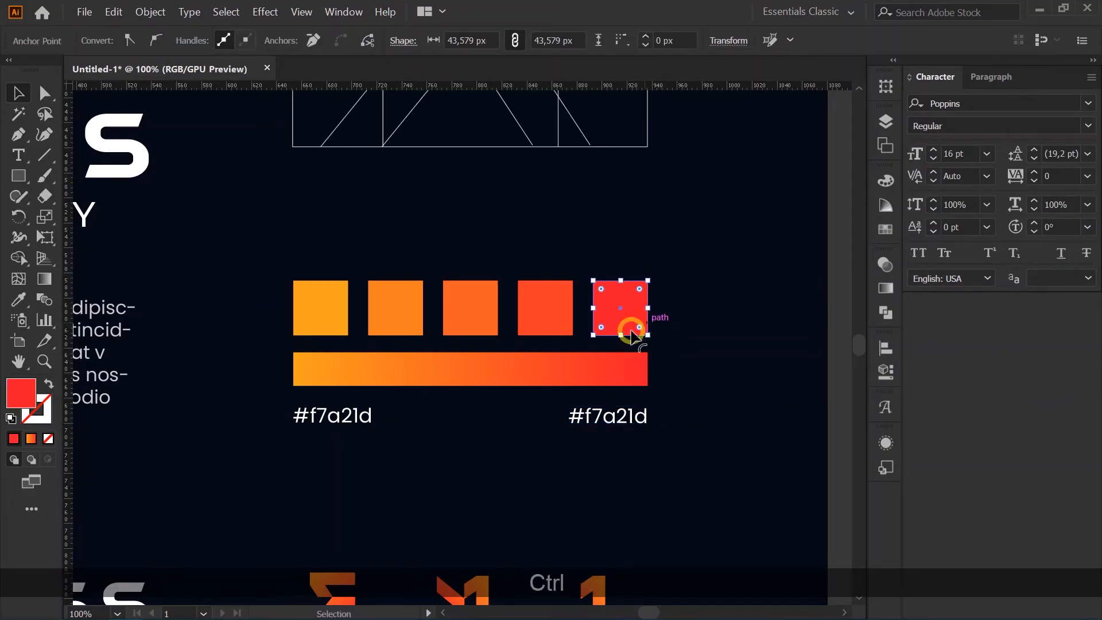
double_click(23, 393)
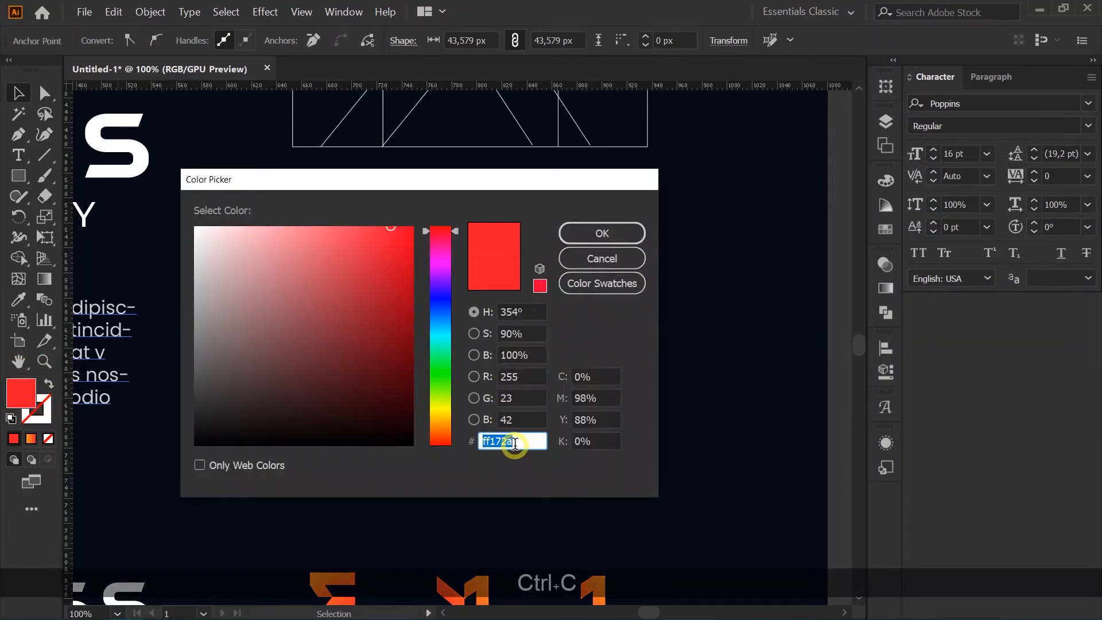
click(605, 234)
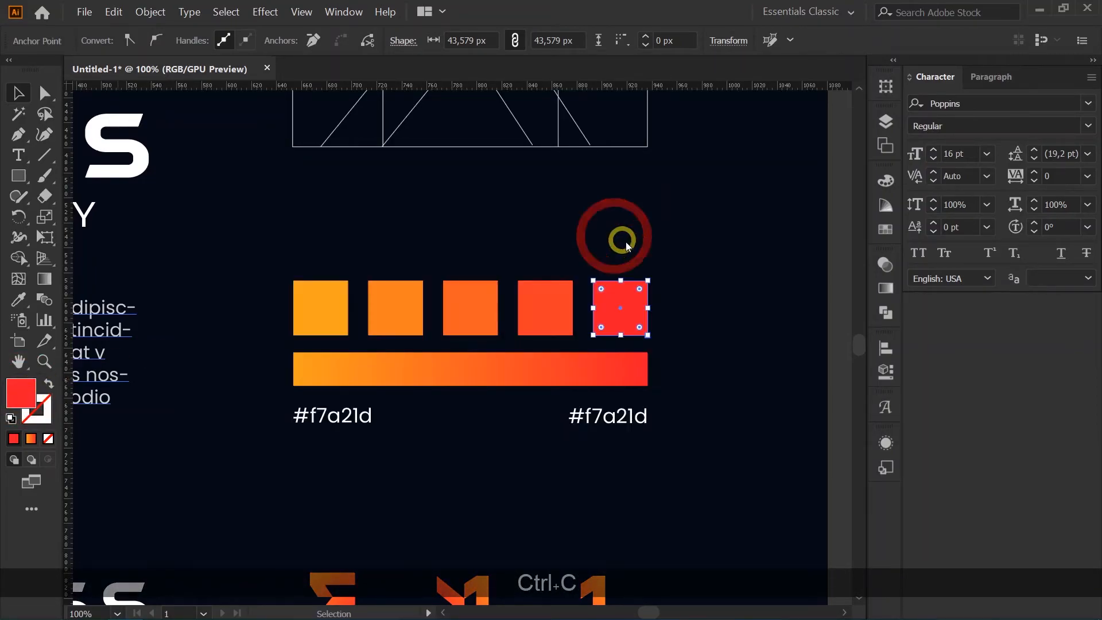
Replace the hex text of the label under the red end of the gradient bar with #ff172a
click(631, 419)
double_click(588, 418)
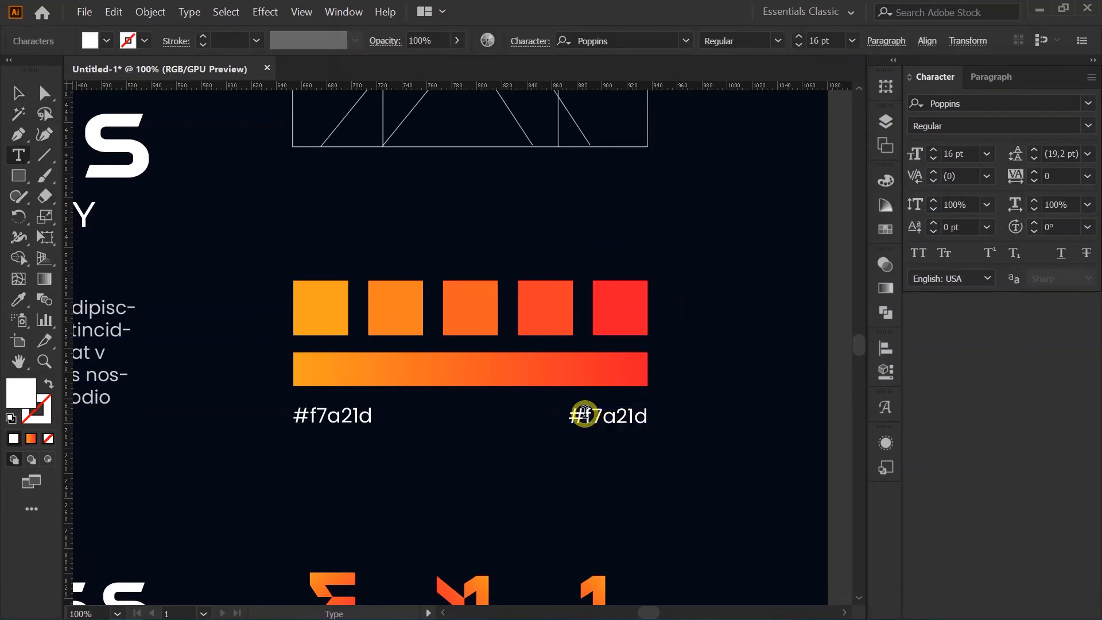
drag(607, 417, 654, 418)
key(ctrl+v)
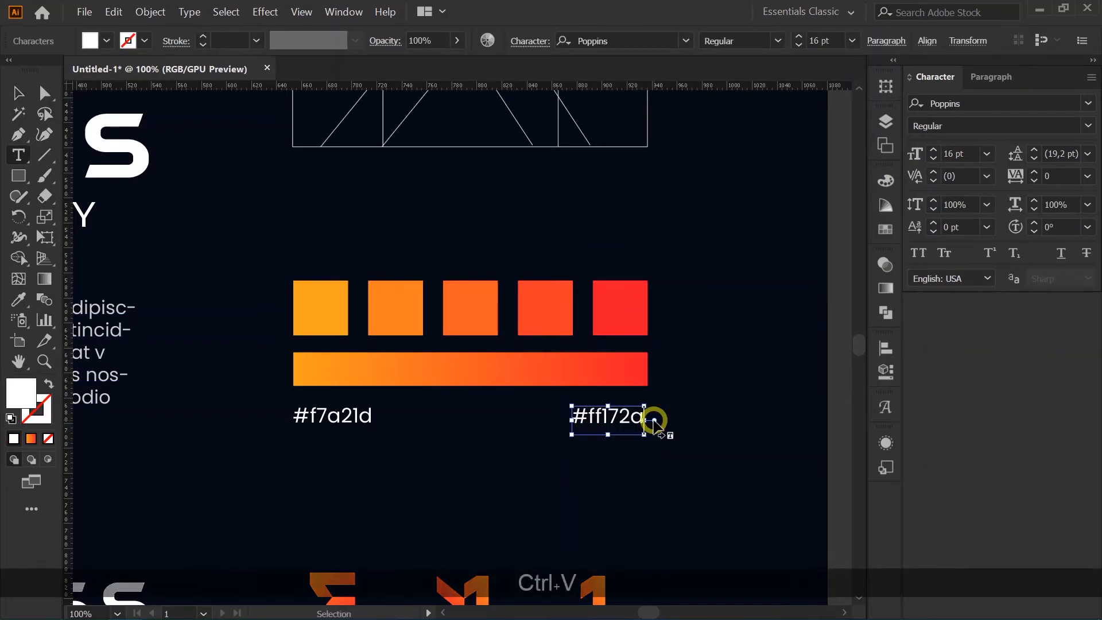
click(18, 93)
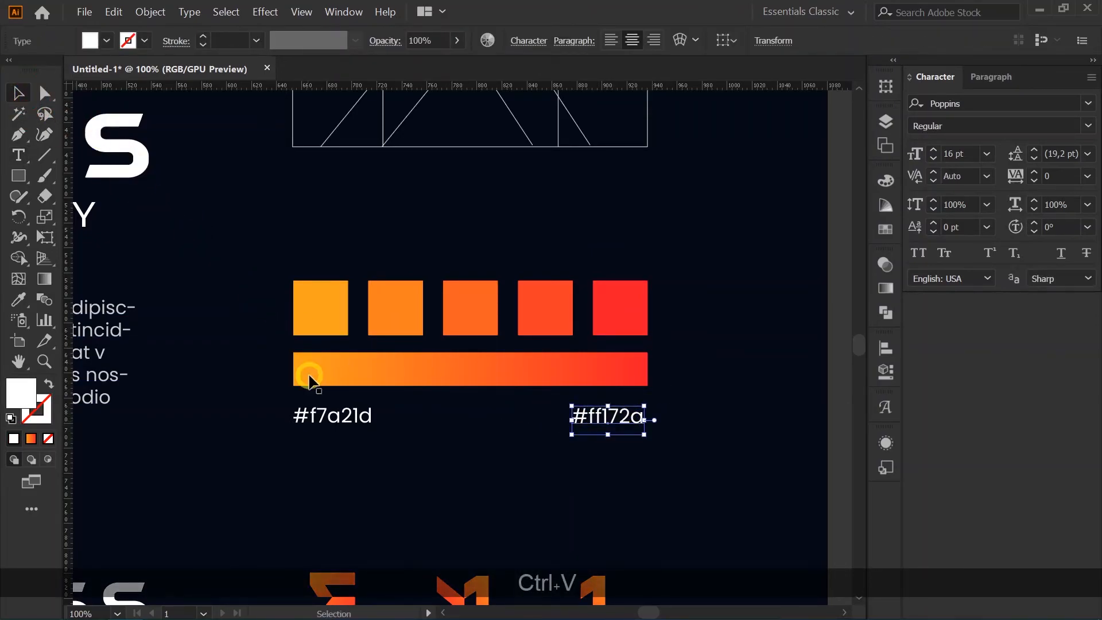
Move both hex labels up together, closer to the gradient bar, and fine-tune the gap with small vertical nudges
drag(292, 451, 614, 414)
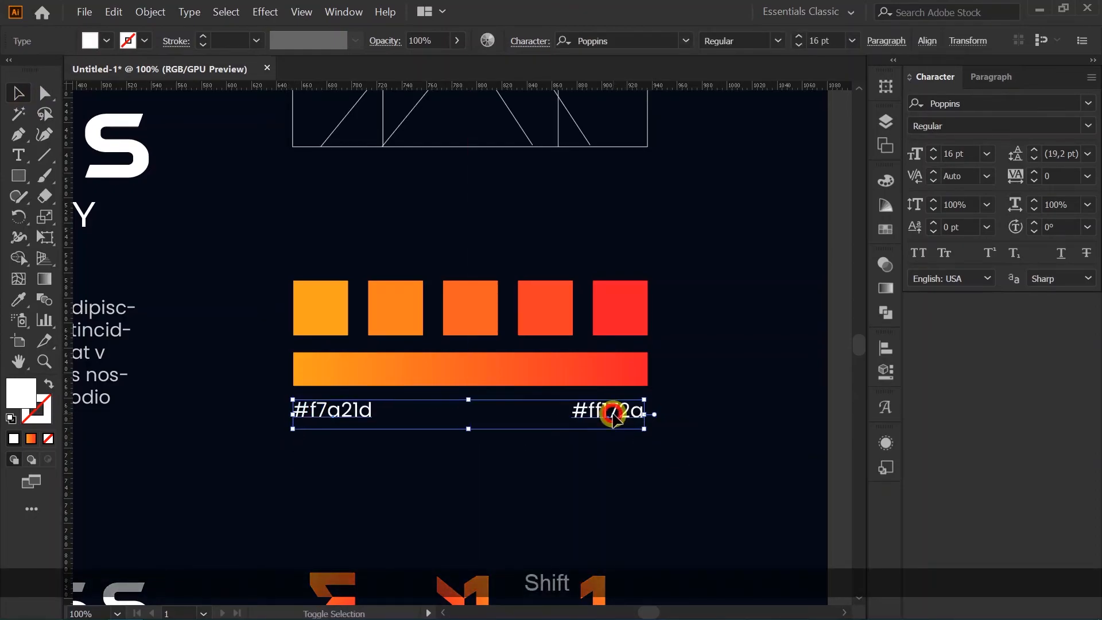
click(700, 398)
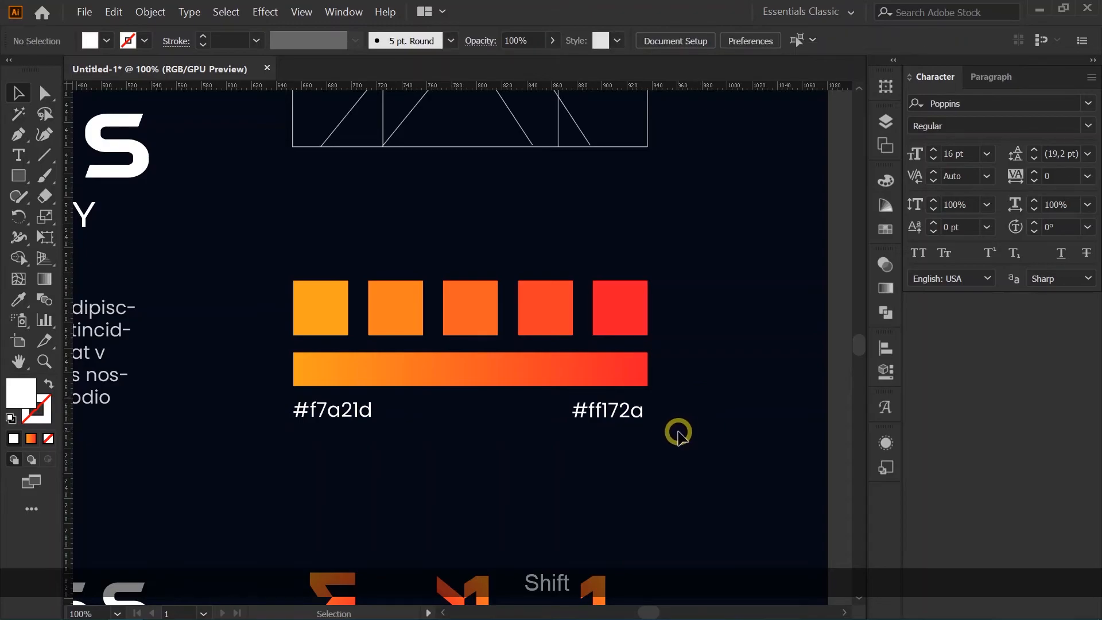
scroll(578, 394, down, 2)
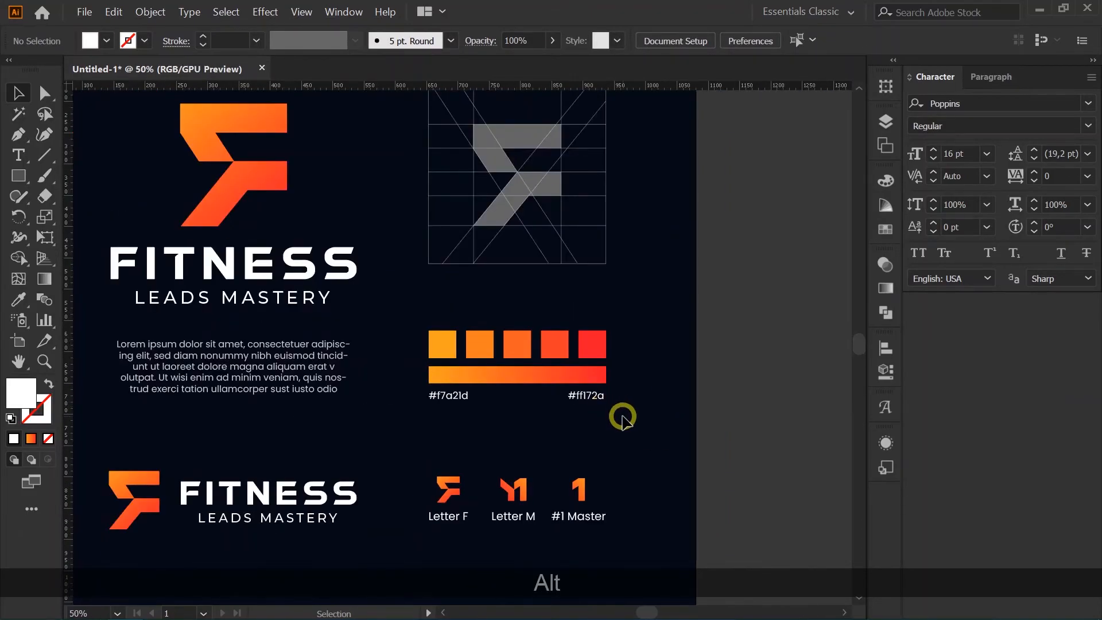
click(461, 395)
key(Down)
key(Down)
key(Down)
key(Up)
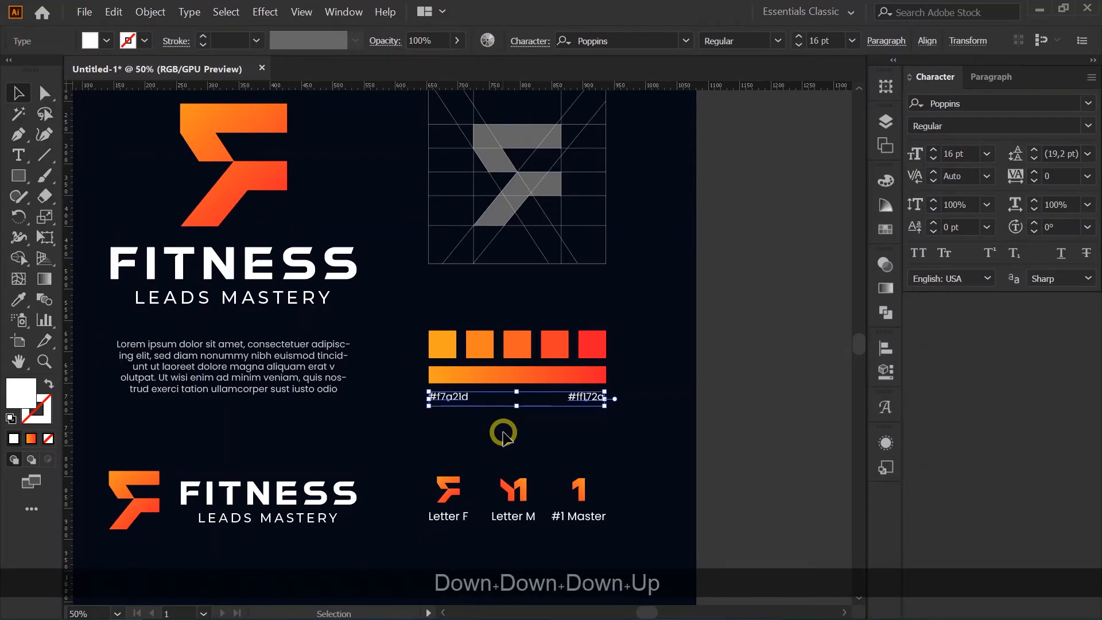
click(636, 400)
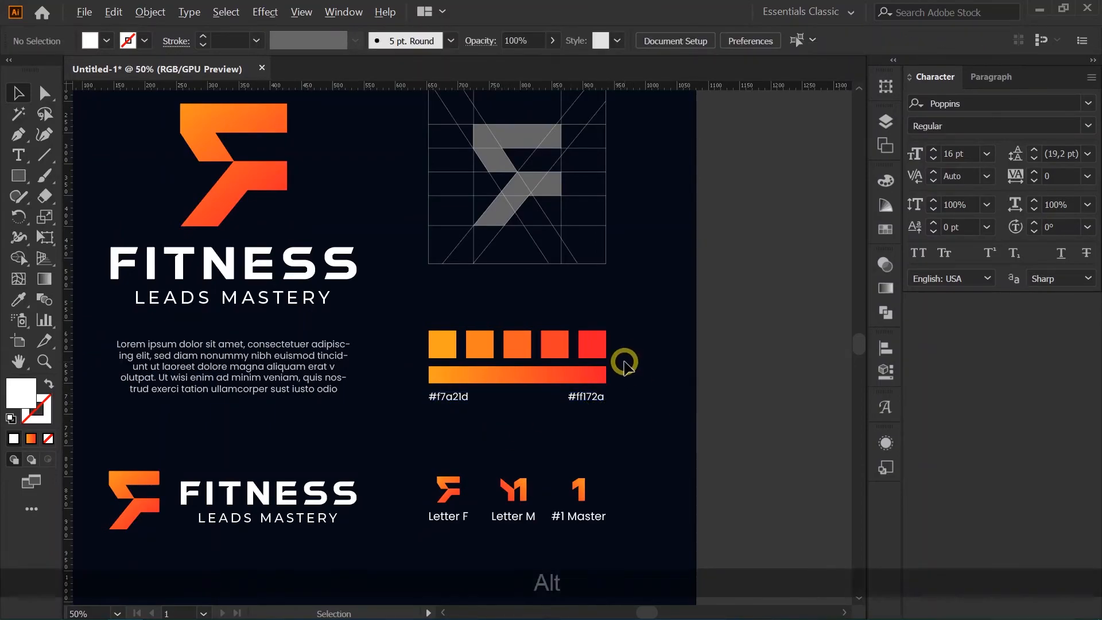
Group the palette squares, gradient bar and hex labels, and centre the group horizontally with the construction grid and icon row
scroll(627, 360, down, 1)
drag(637, 345, 497, 394)
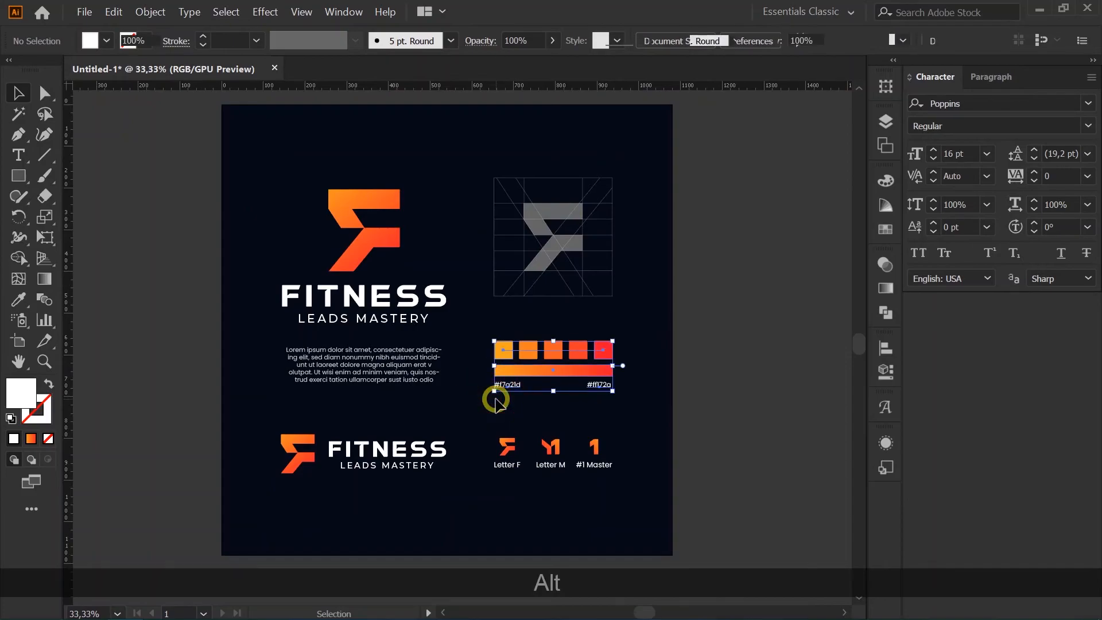
key(ctrl+g)
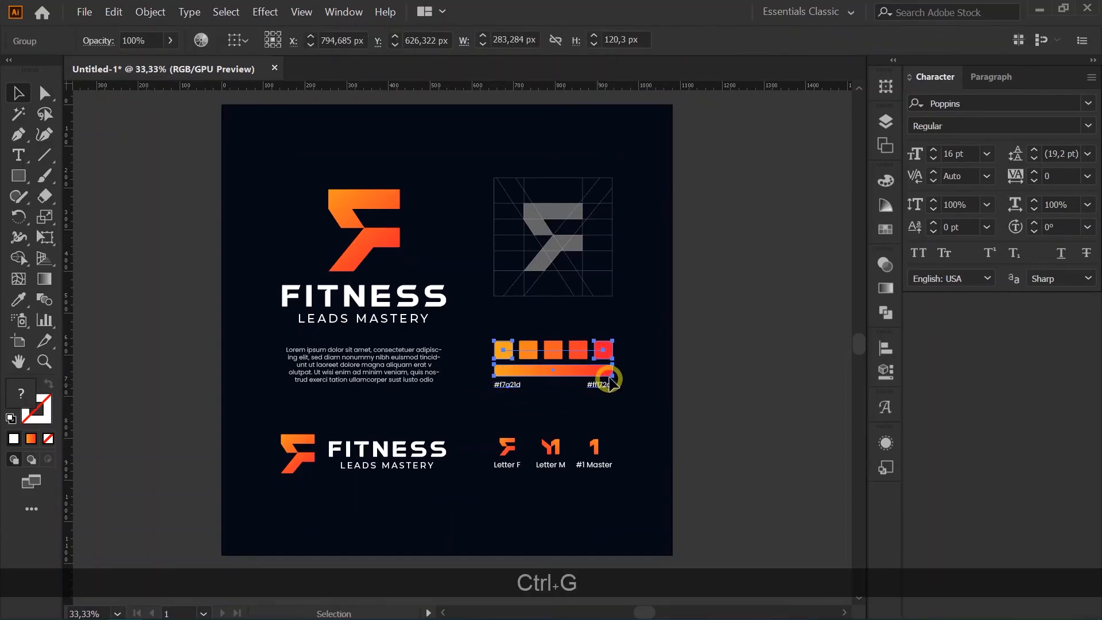
drag(609, 142, 516, 450)
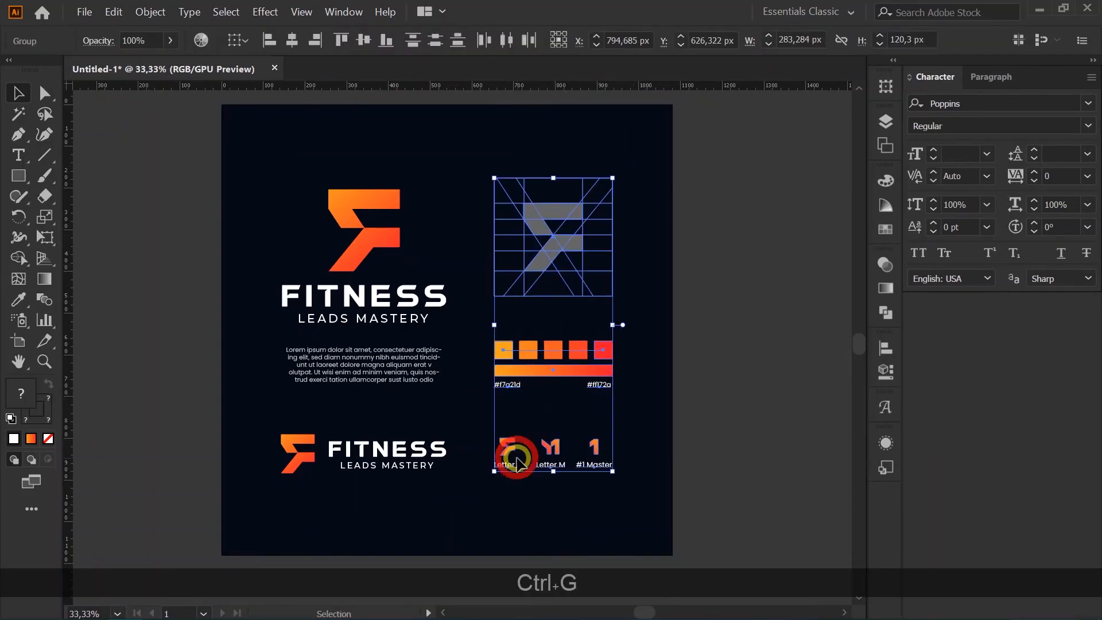
click(292, 39)
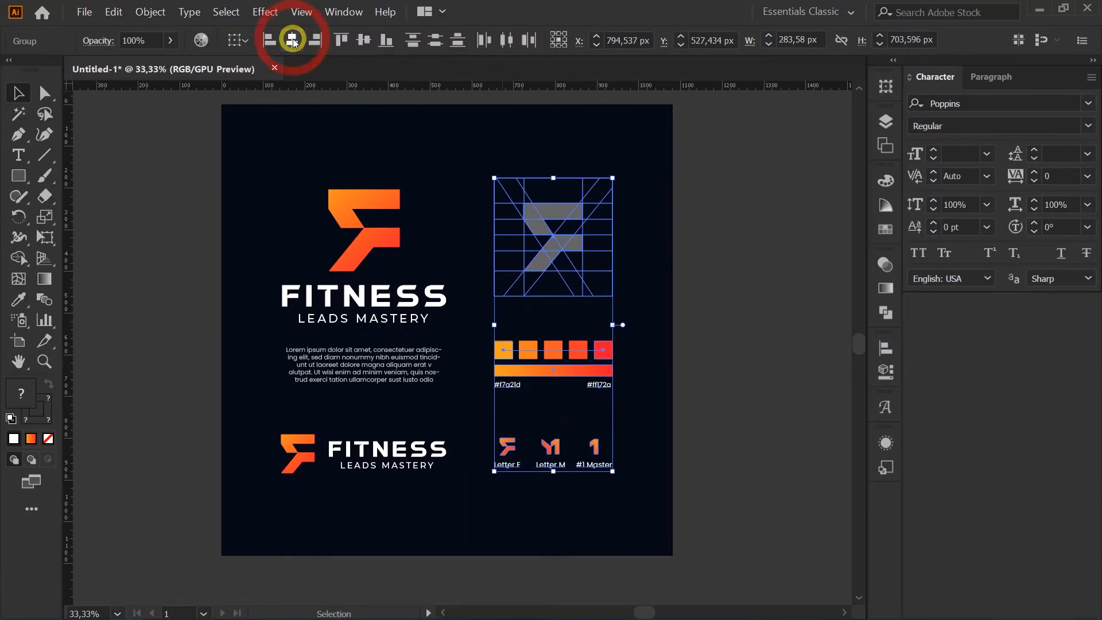
click(655, 210)
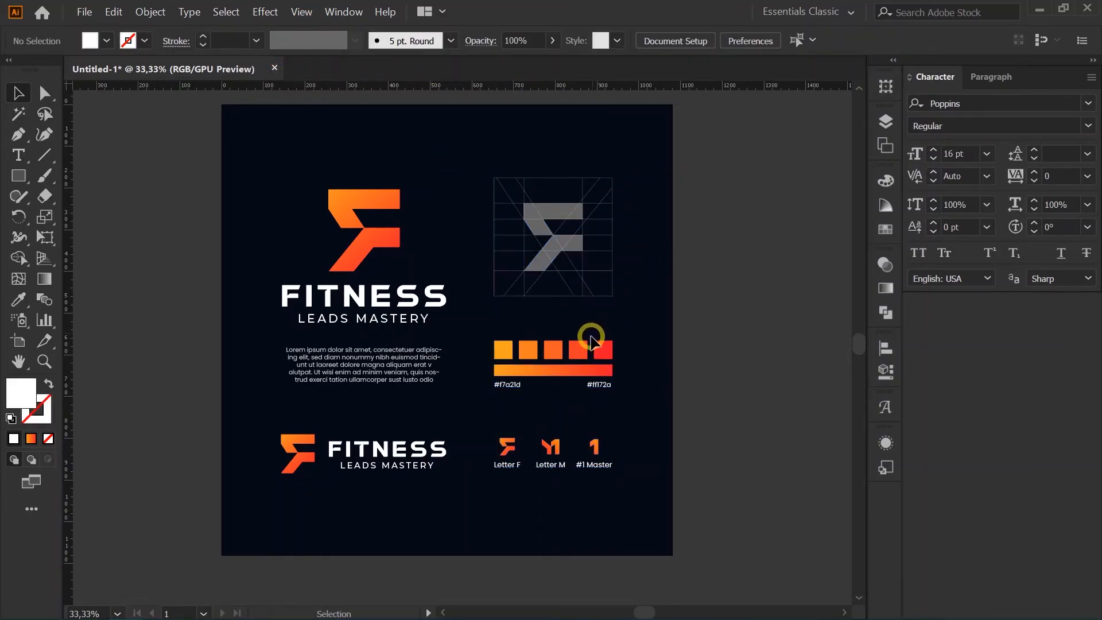
Move the palette group slightly down so its gaps to the construction grid and the icon row are equal
click(586, 356)
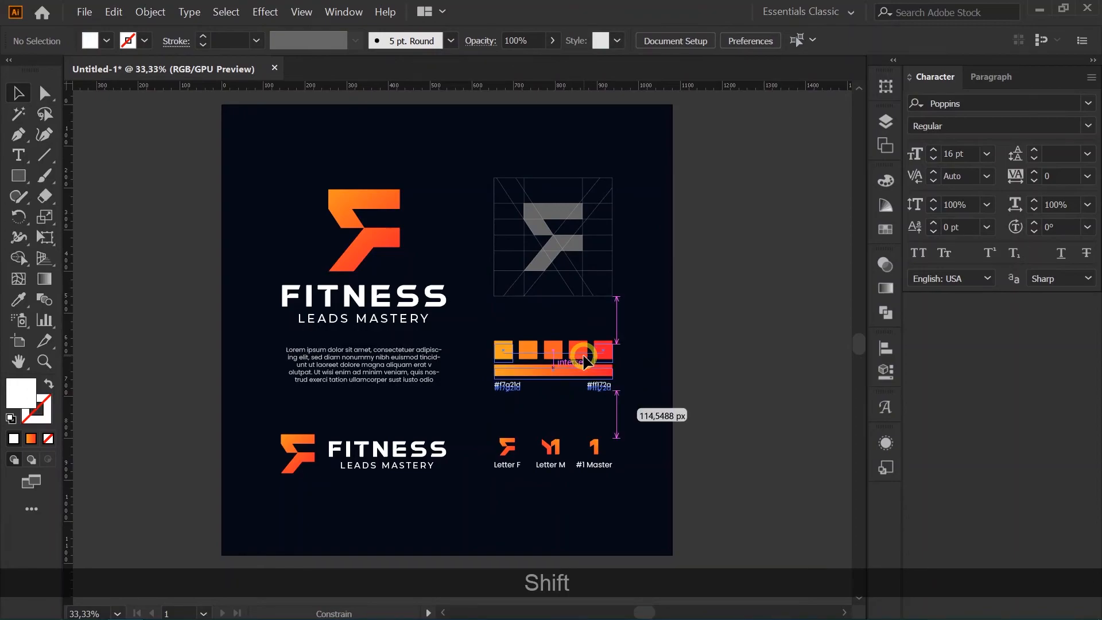
click(625, 344)
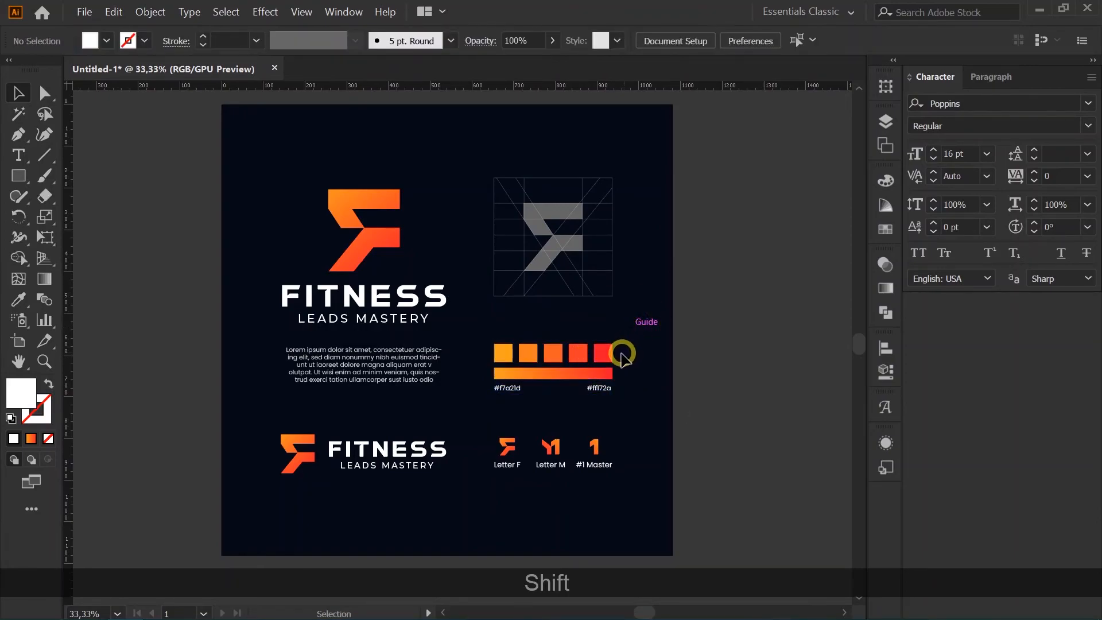
shift+click(611, 365)
drag(613, 369, 614, 370)
click(643, 314)
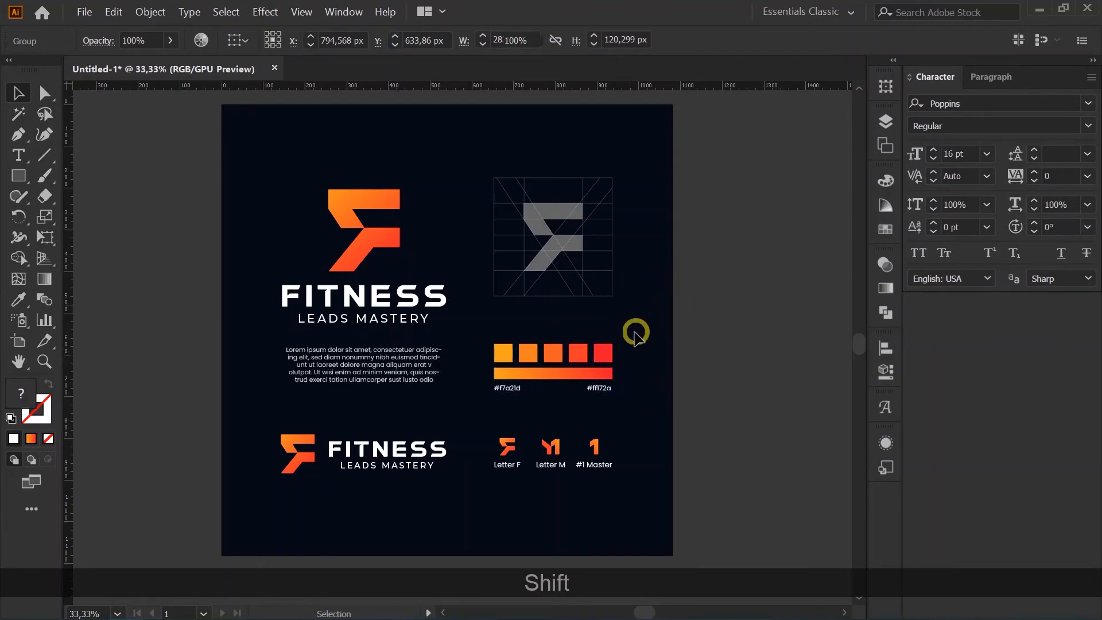
Group the construction grid, colour palette and labelled icons into one column
scroll(630, 339, down, 2)
drag(637, 210, 532, 438)
key(ctrl)
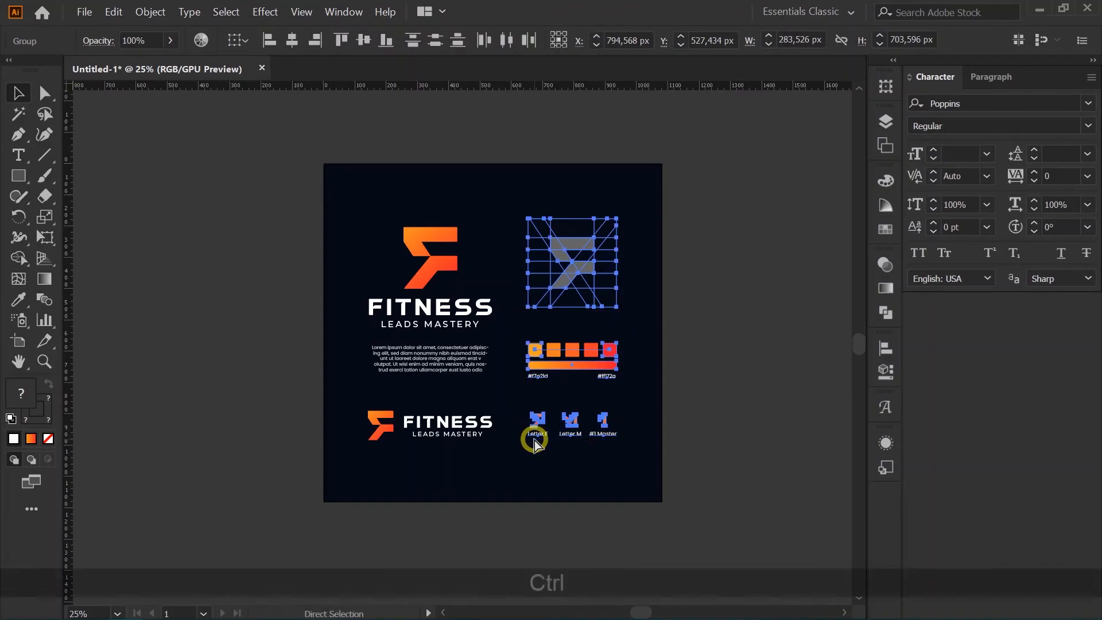
key(ctrl+g)
Centre the main logo, paragraph and horizontal logo on a common vertical axis and group them
drag(396, 447, 475, 226)
click(579, 46)
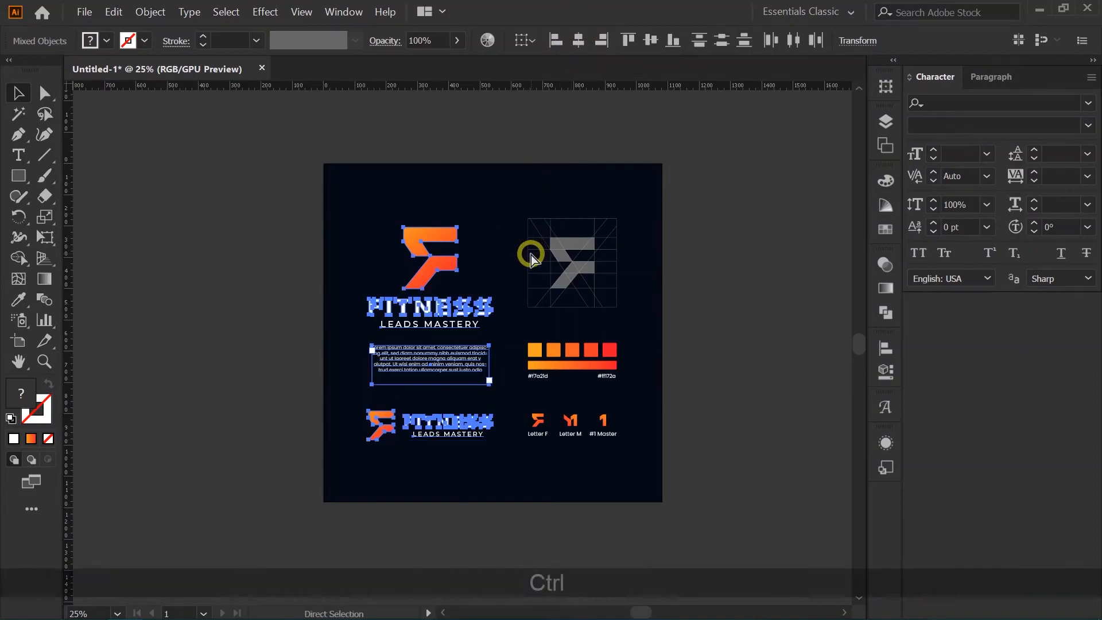
key(ctrl+g)
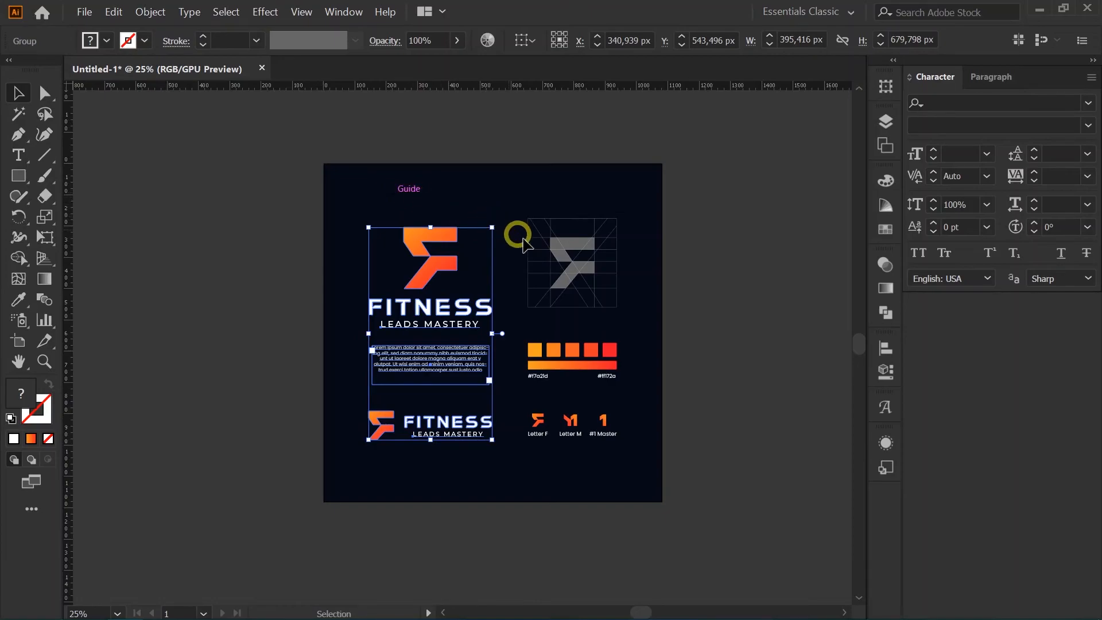
Ungroup the column holding the construction grid, palette and icons
click(552, 253)
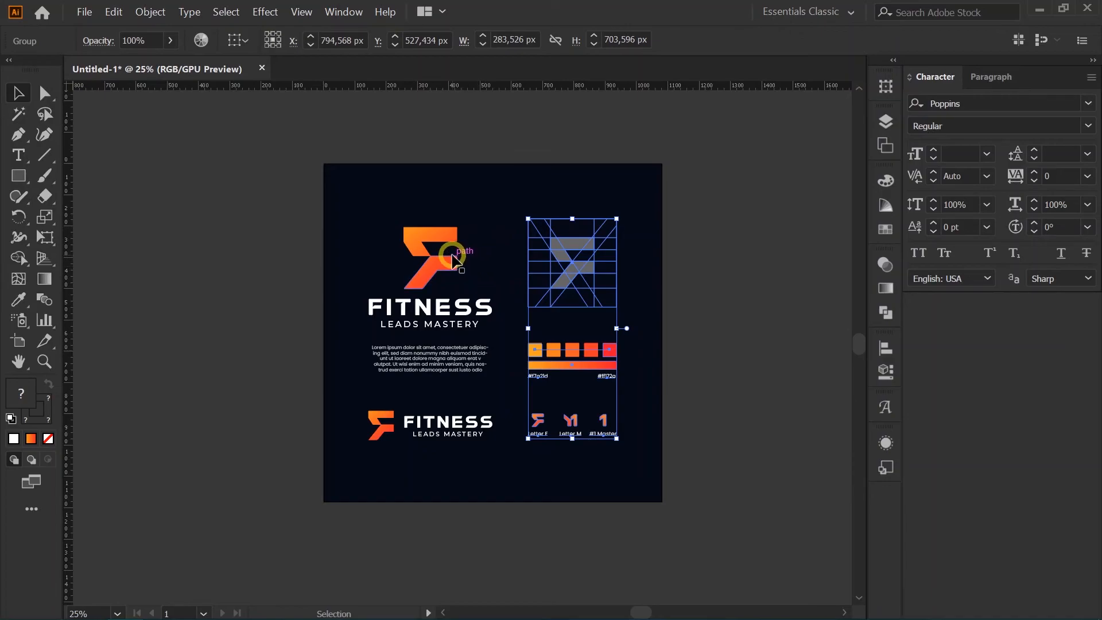
click(486, 256)
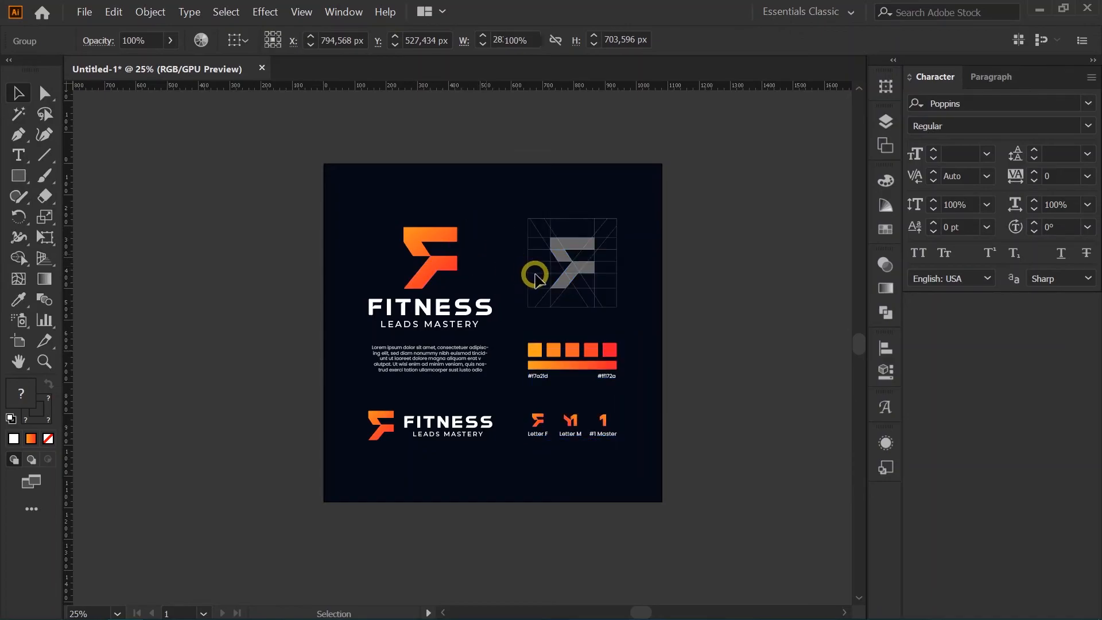
click(561, 254)
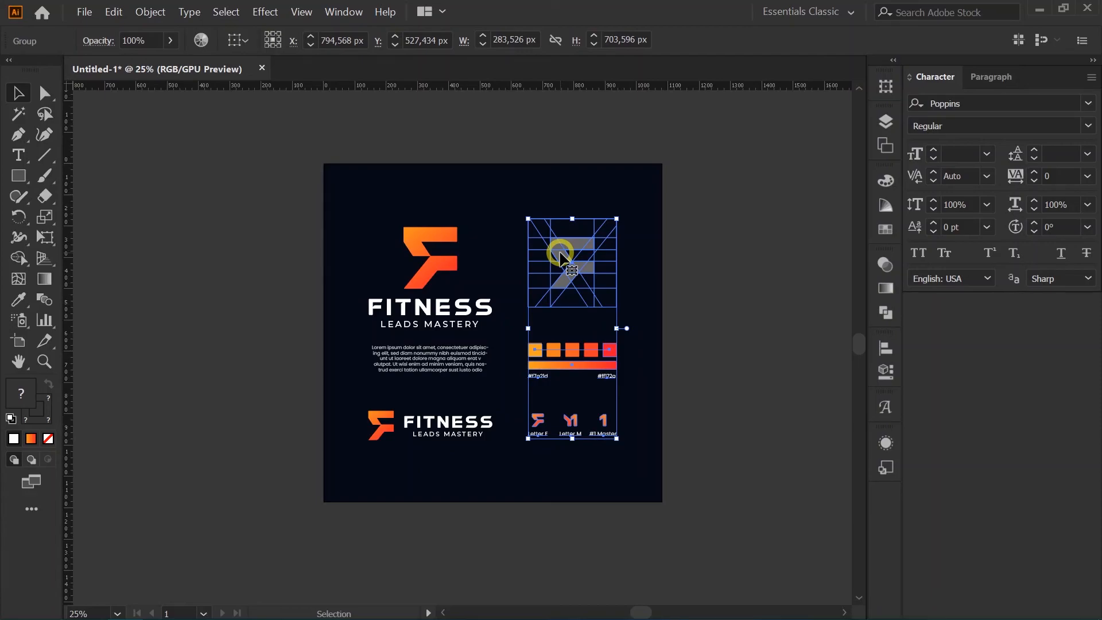
key(ctrl+shift+g)
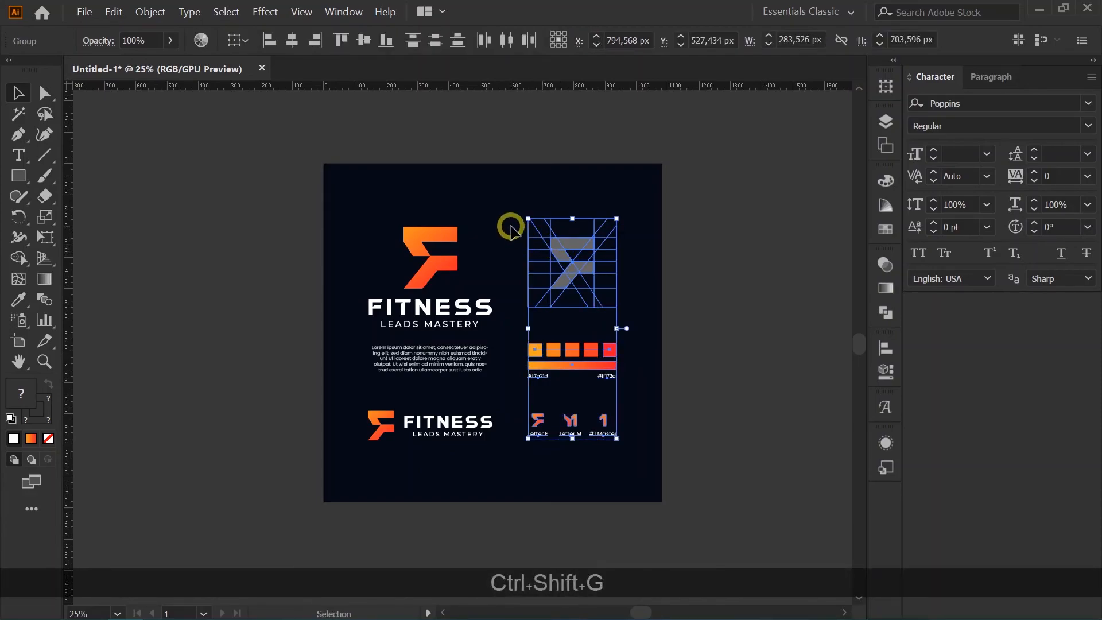
Move the construction grid straight down so its top edge lines up with the top of the main logo
click(568, 259)
drag(564, 248, 563, 258)
click(645, 290)
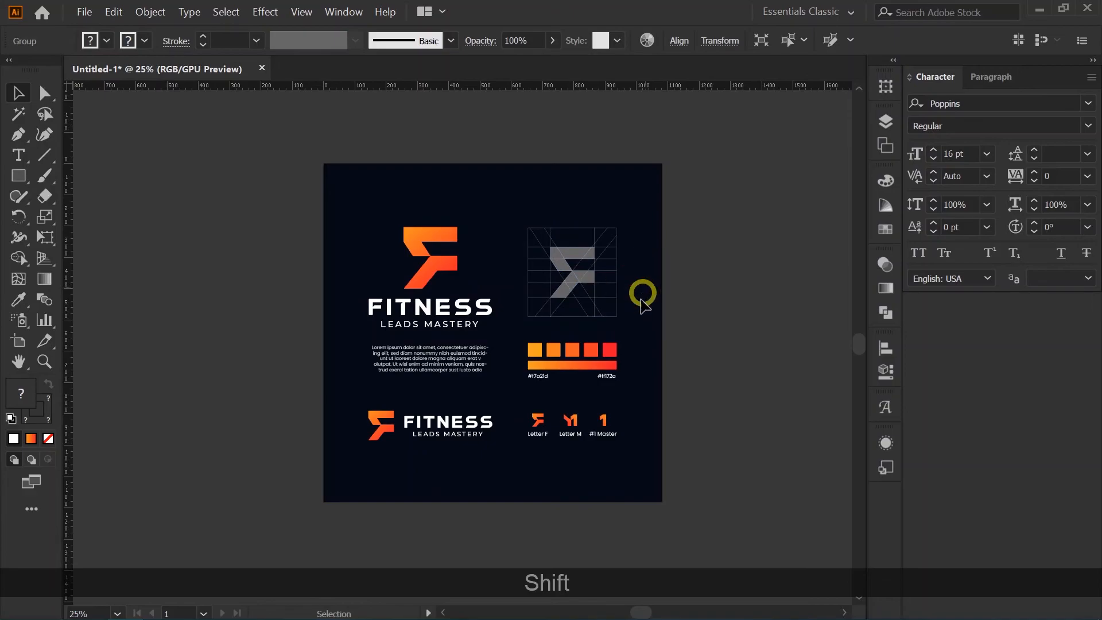
Reposition the palette group vertically, midway between the lowered construction grid and the icon row, finishing with two small downward nudges
drag(592, 354, 592, 362)
click(654, 340)
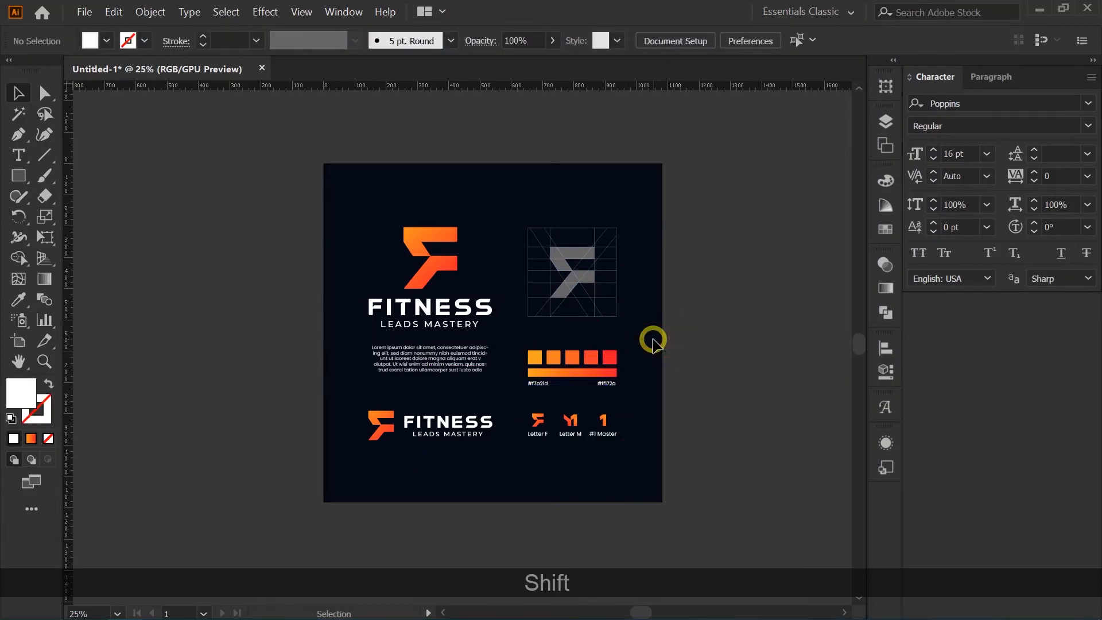
drag(607, 365, 604, 361)
click(656, 344)
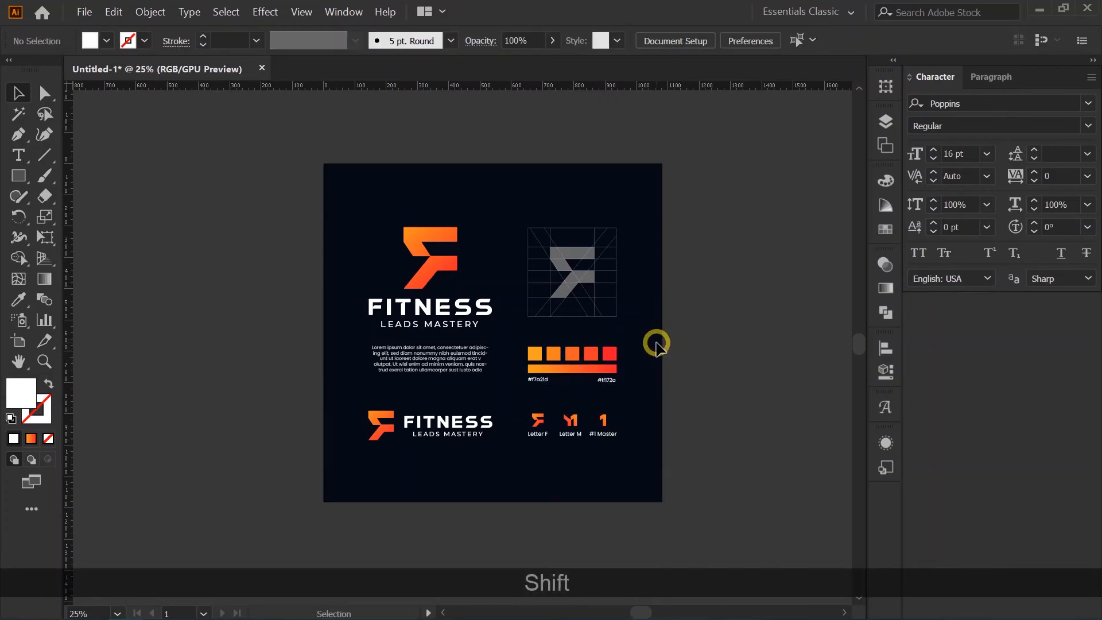
click(597, 354)
key(Down)
key(Down)
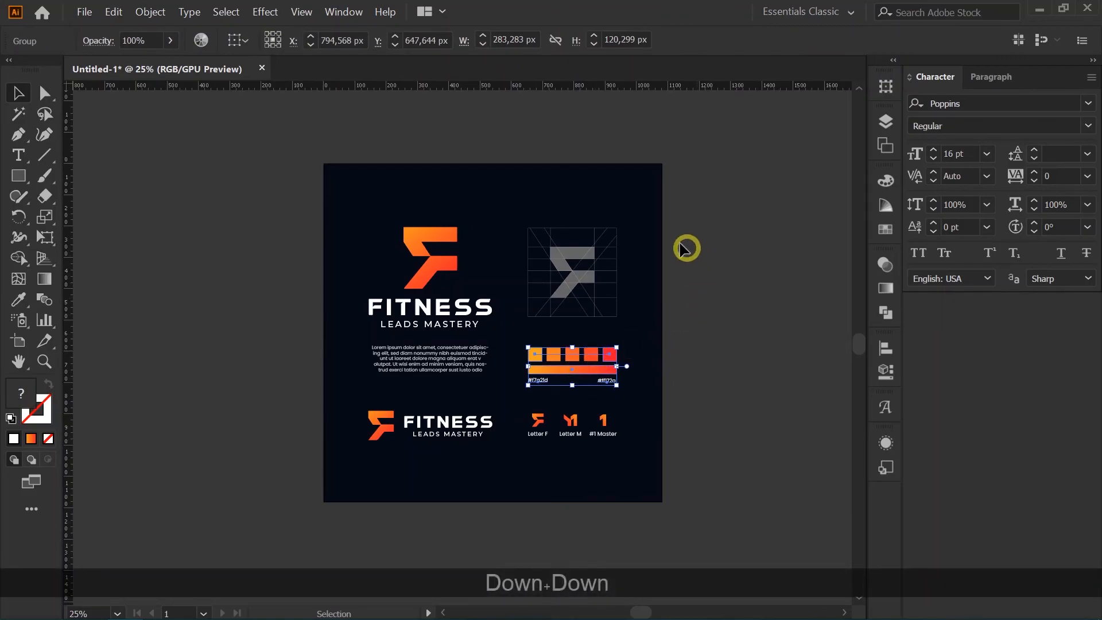
Group the construction grid, palette and icons, and combine that column with the main logo column into one group
drag(664, 208, 526, 452)
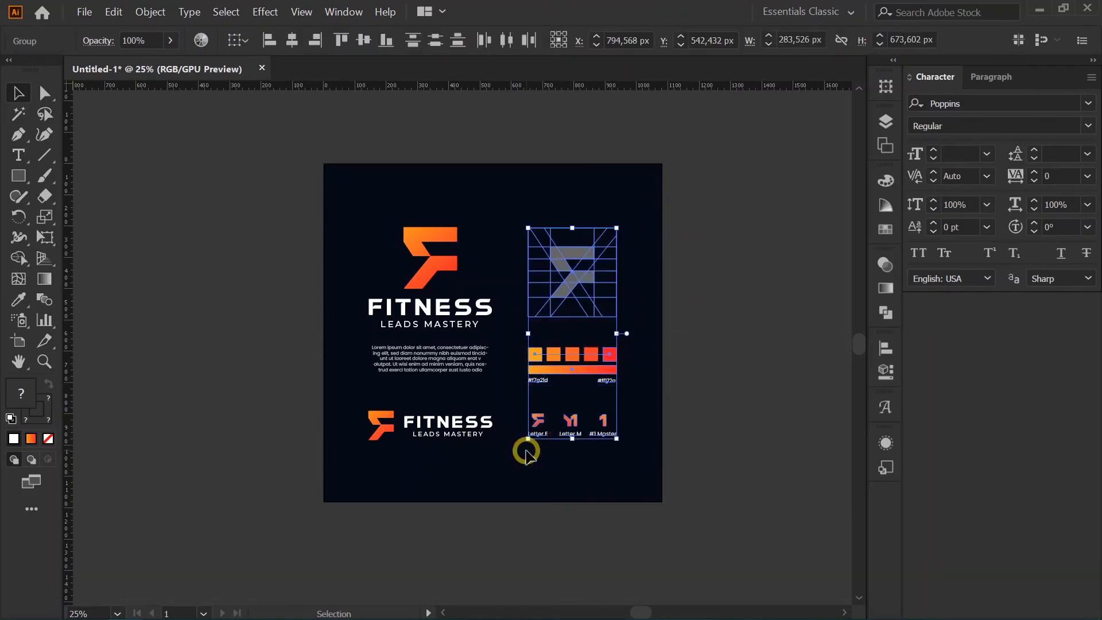
key(ctrl+g)
click(597, 373)
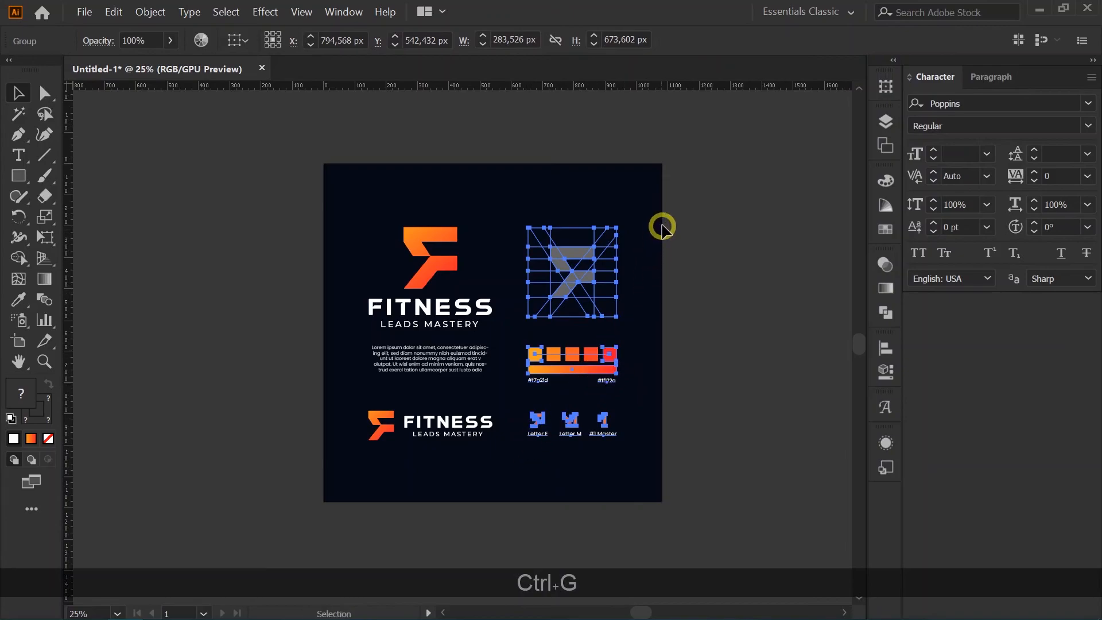
drag(665, 207, 370, 480)
key(ctrl+g)
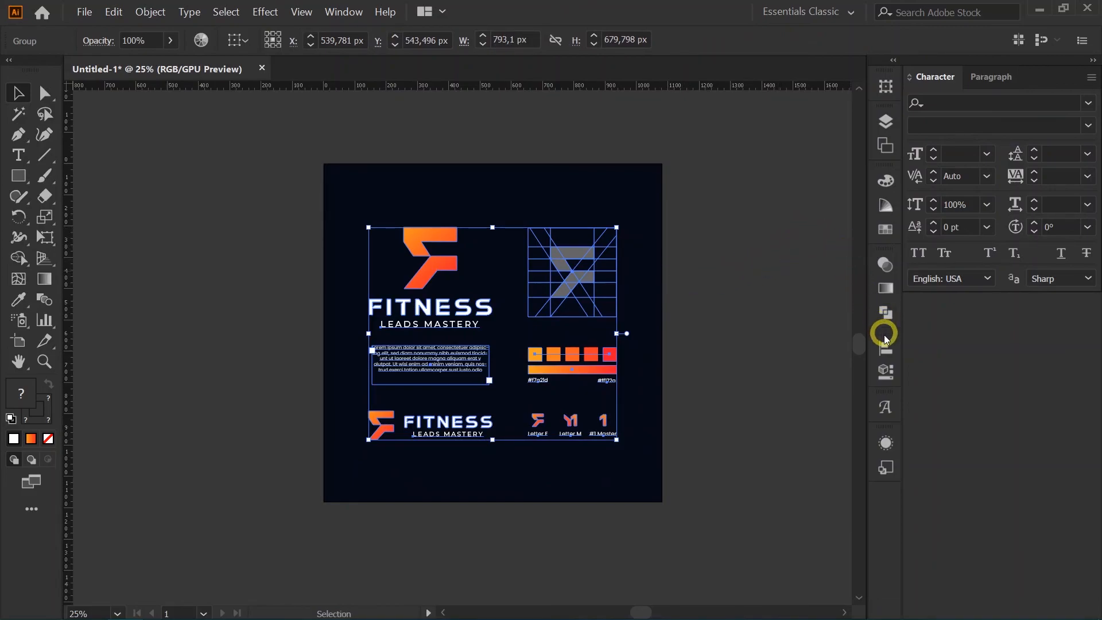
Centre the whole presentation group horizontally and vertically on the artboard using Align to Artboard
click(885, 349)
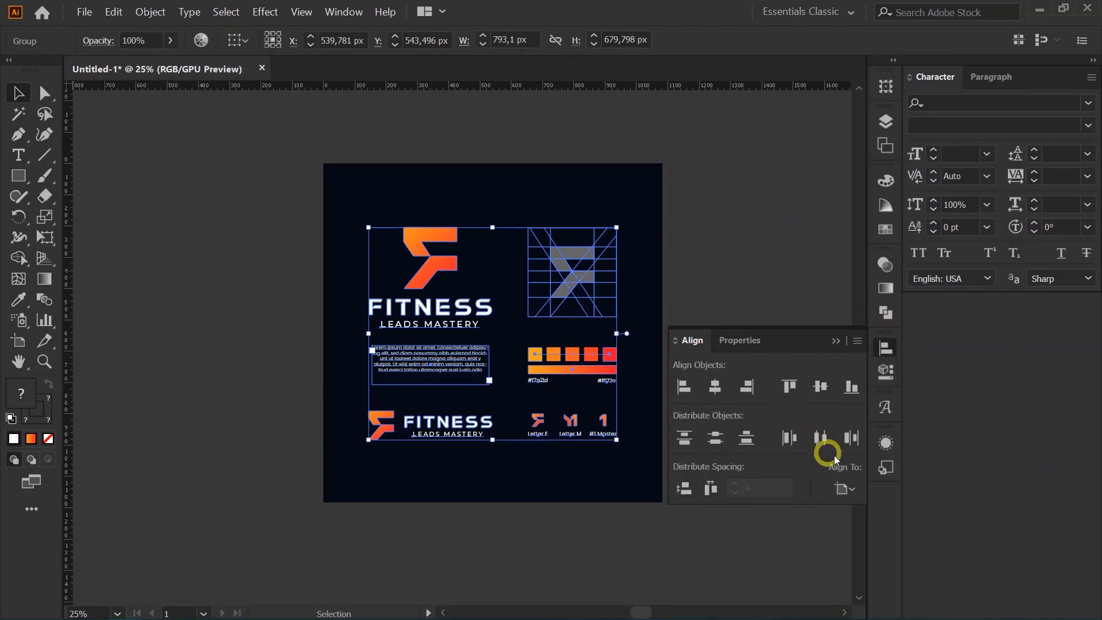
click(849, 489)
click(860, 543)
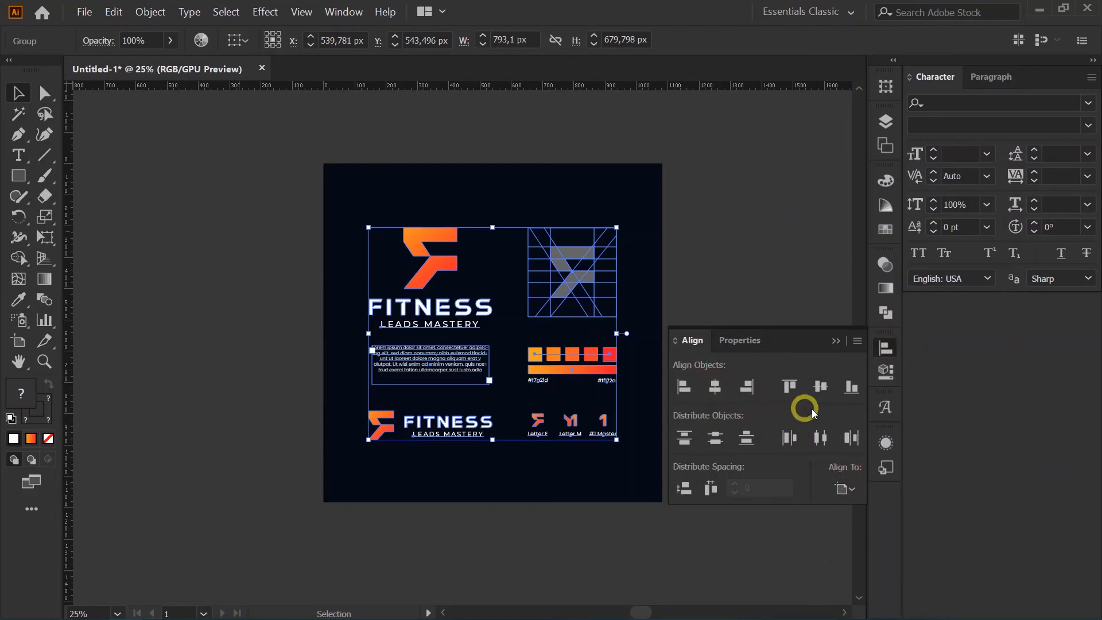
click(845, 489)
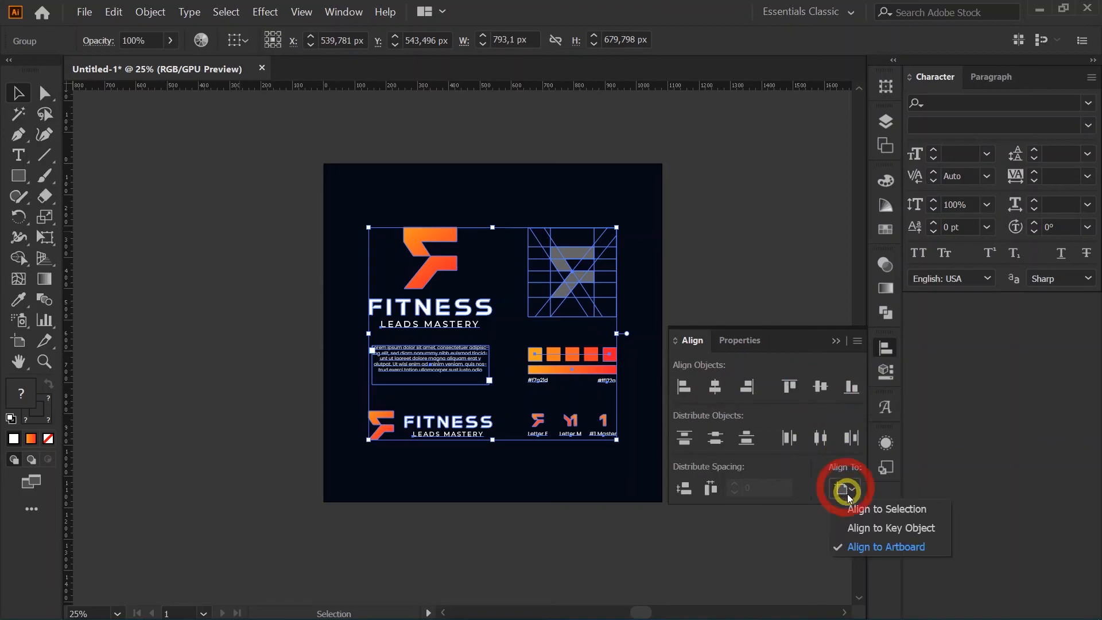
click(851, 510)
click(843, 488)
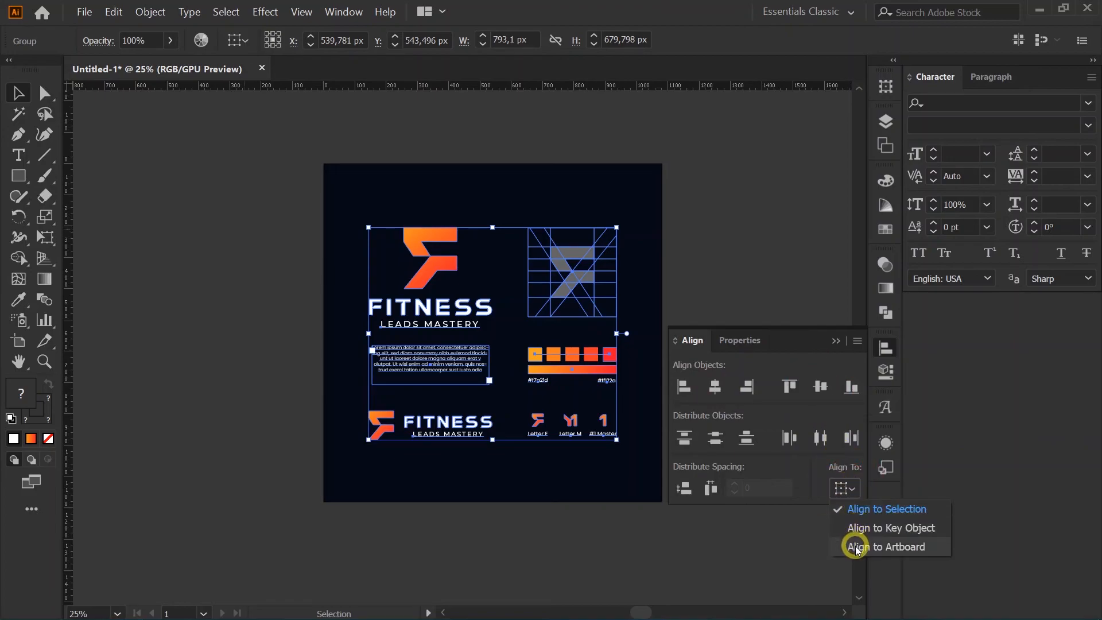
click(884, 545)
click(718, 388)
click(818, 391)
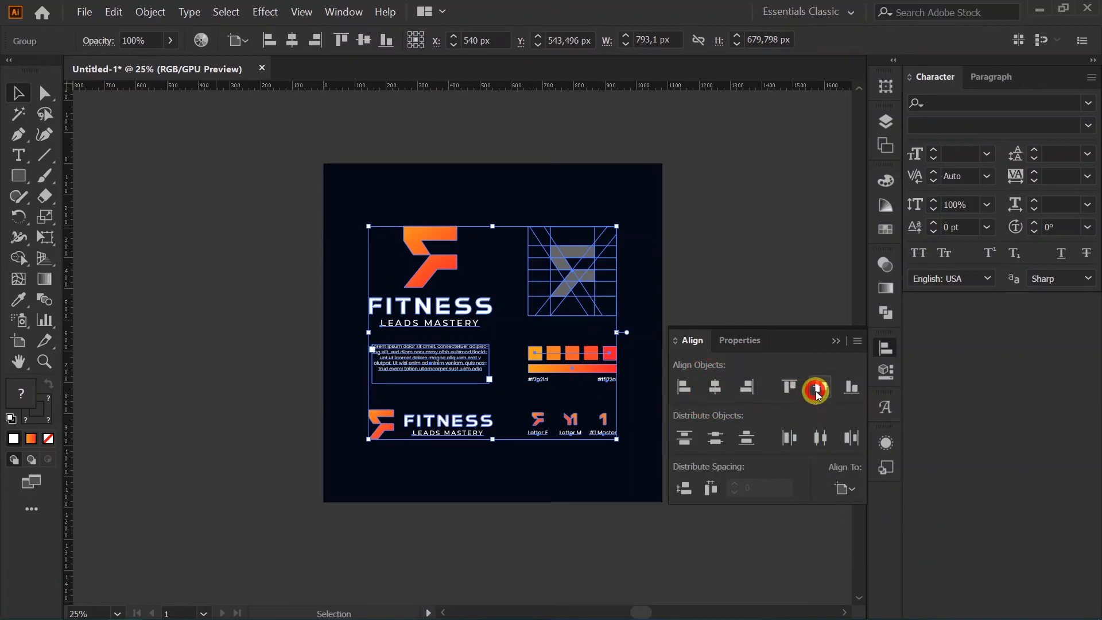
click(714, 283)
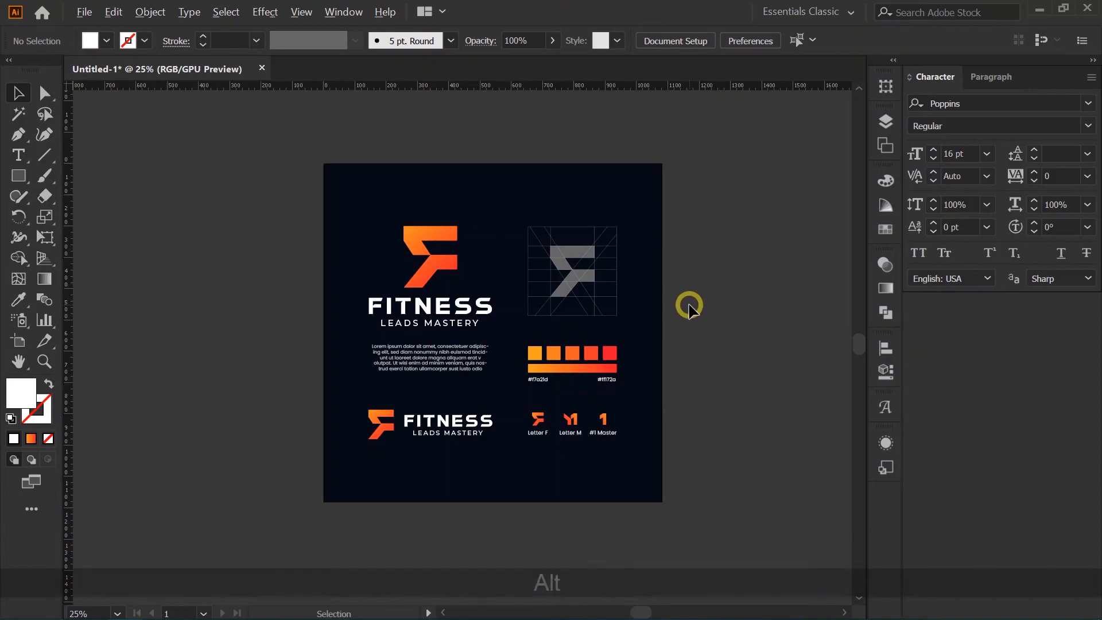
alt+scroll(689, 307, up, 1)
key(alt+space)
drag(612, 261, 625, 247)
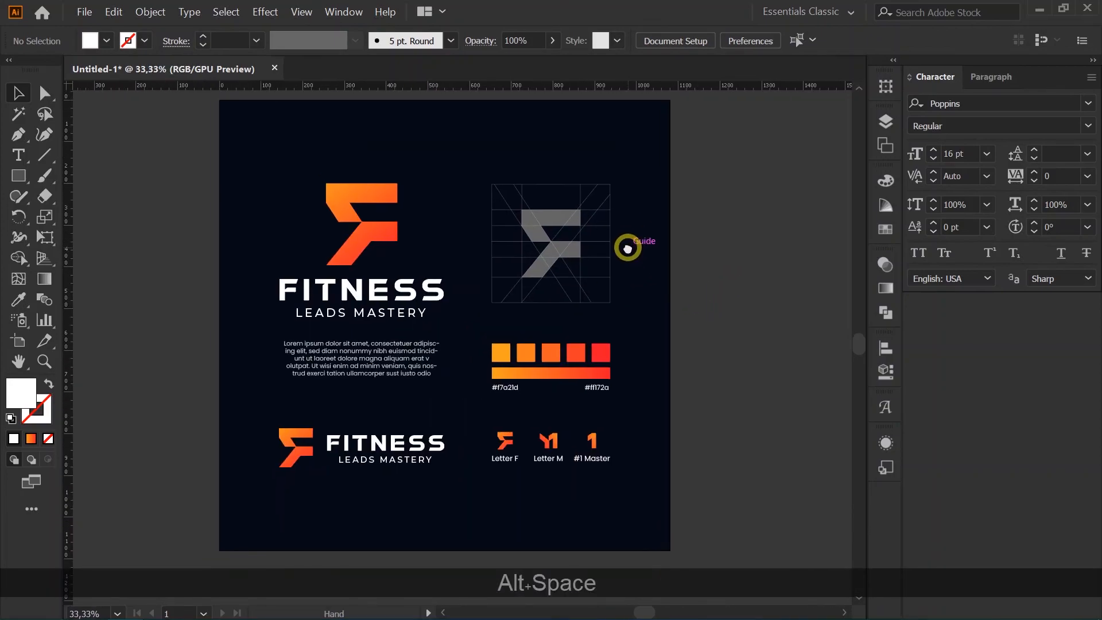
click(713, 243)
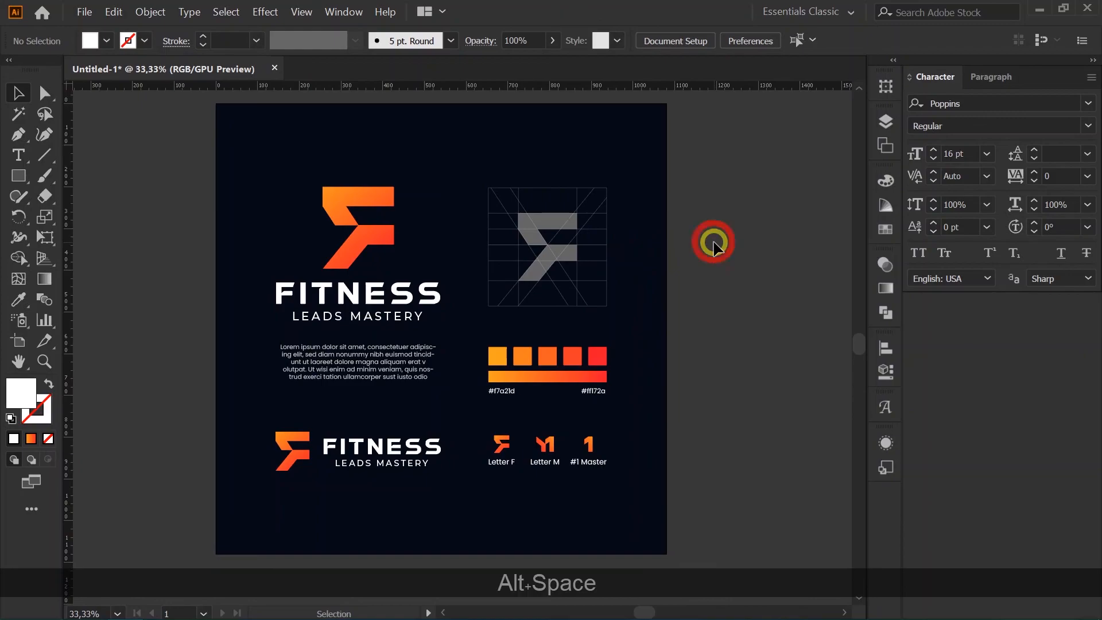